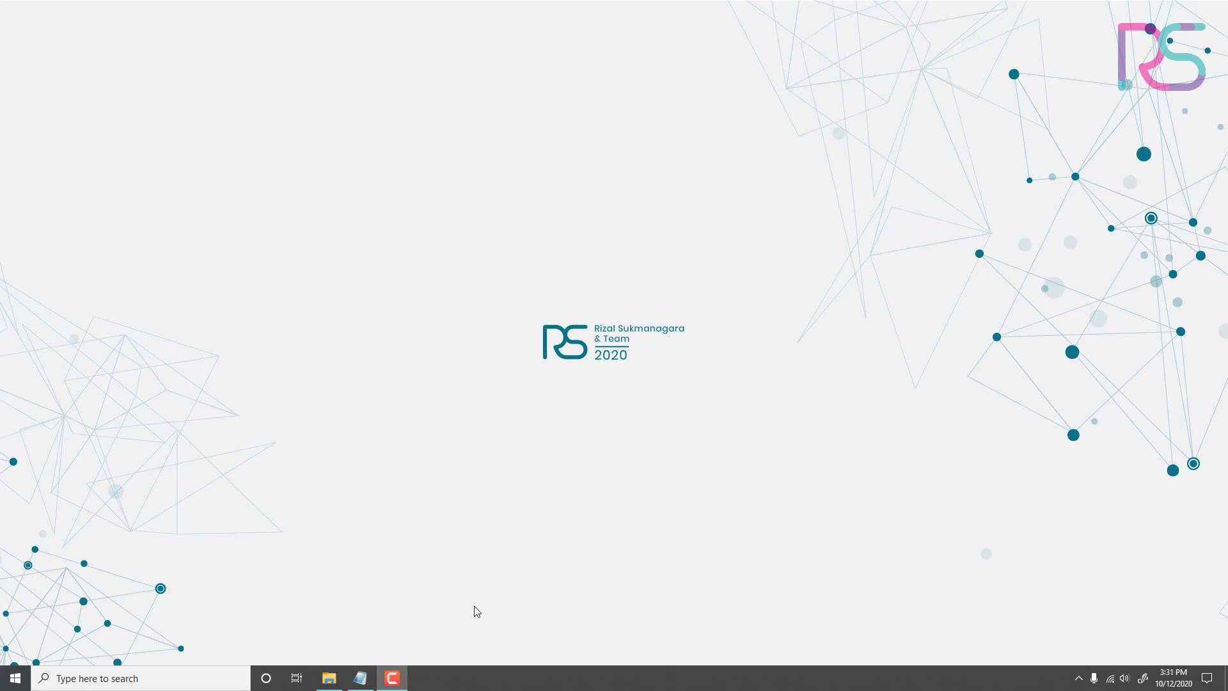
# Step: Review the lesson notes in the PERTEMUAN 3 Notepad file, highlighting the heading and each of the four objectives
pyautogui.click(360, 678)
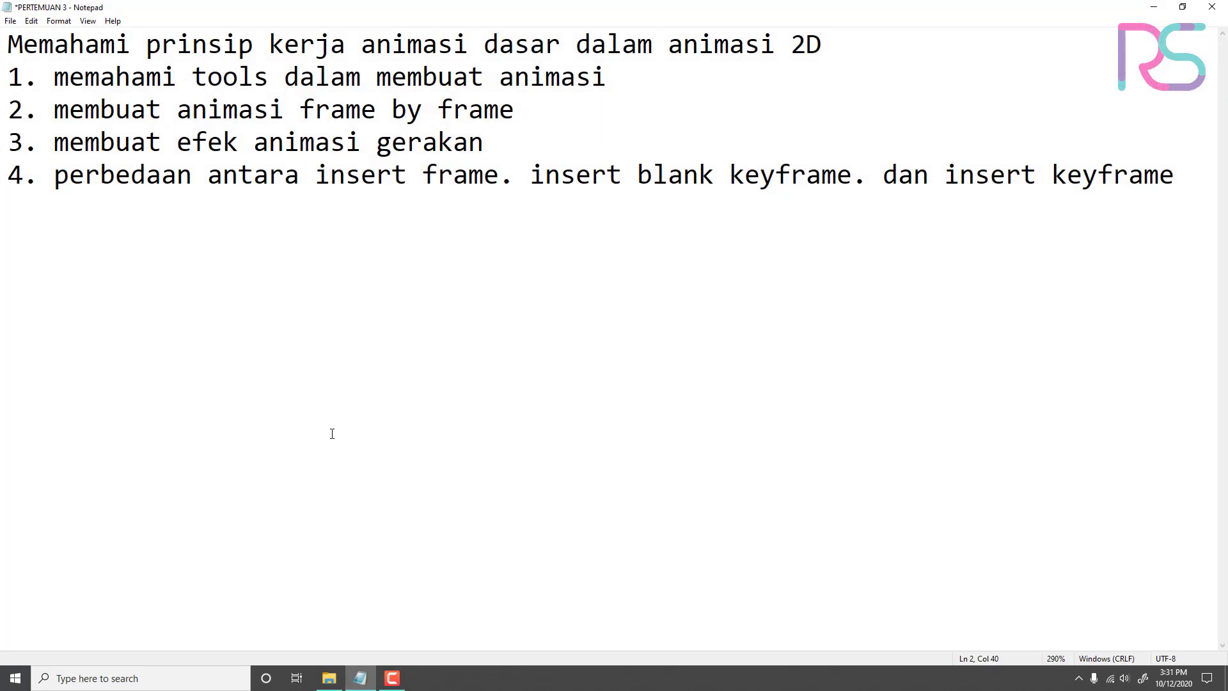
pyautogui.moveTo(857, 45); pyautogui.dragTo(2, 45)
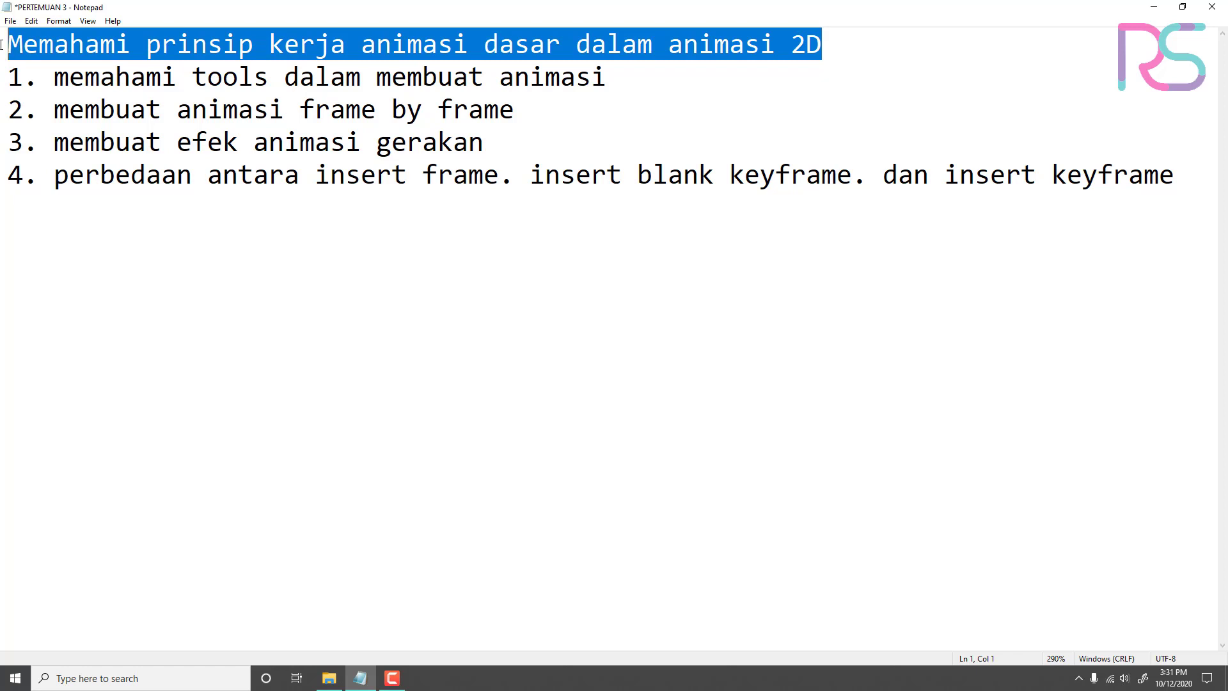
pyautogui.moveTo(595, 84); pyautogui.dragTo(2, 68)
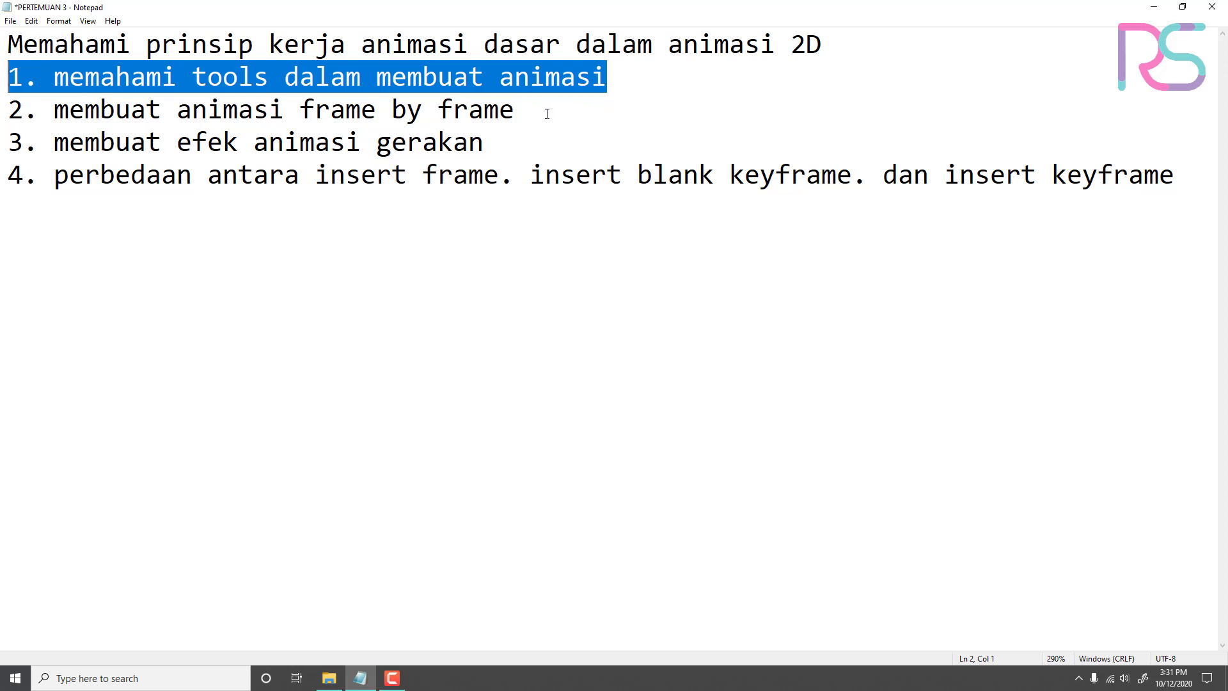
pyautogui.moveTo(549, 112); pyautogui.dragTo(4, 115)
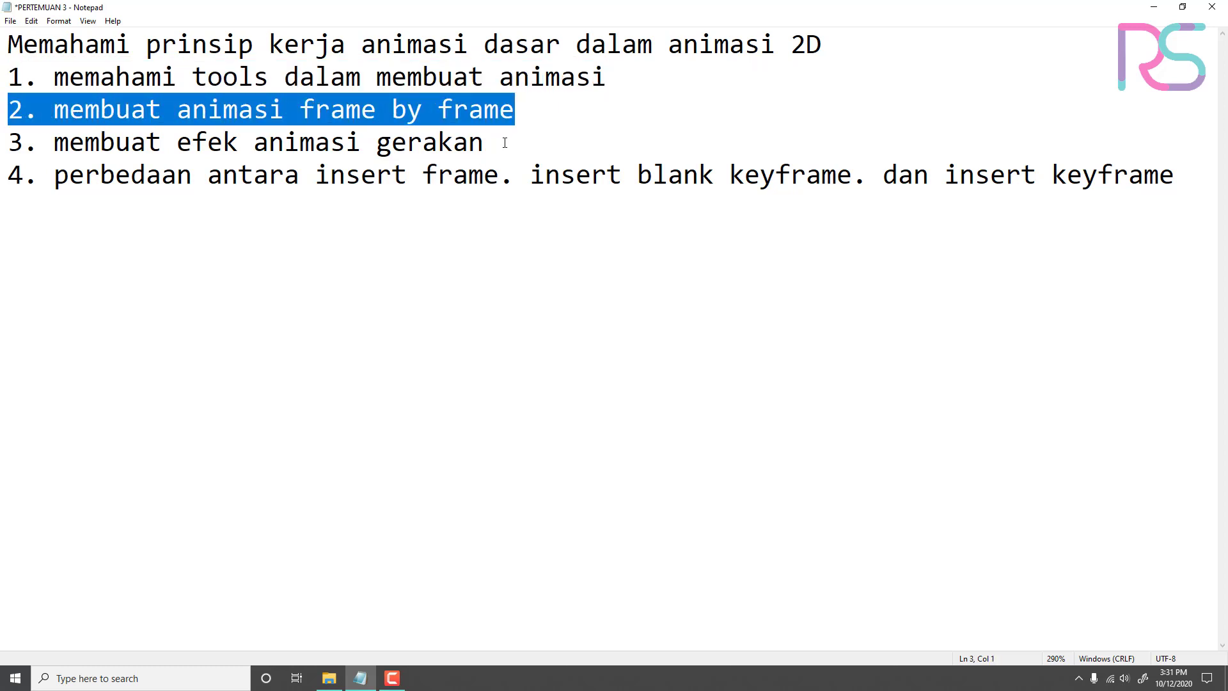
pyautogui.moveTo(502, 142); pyautogui.dragTo(2, 150)
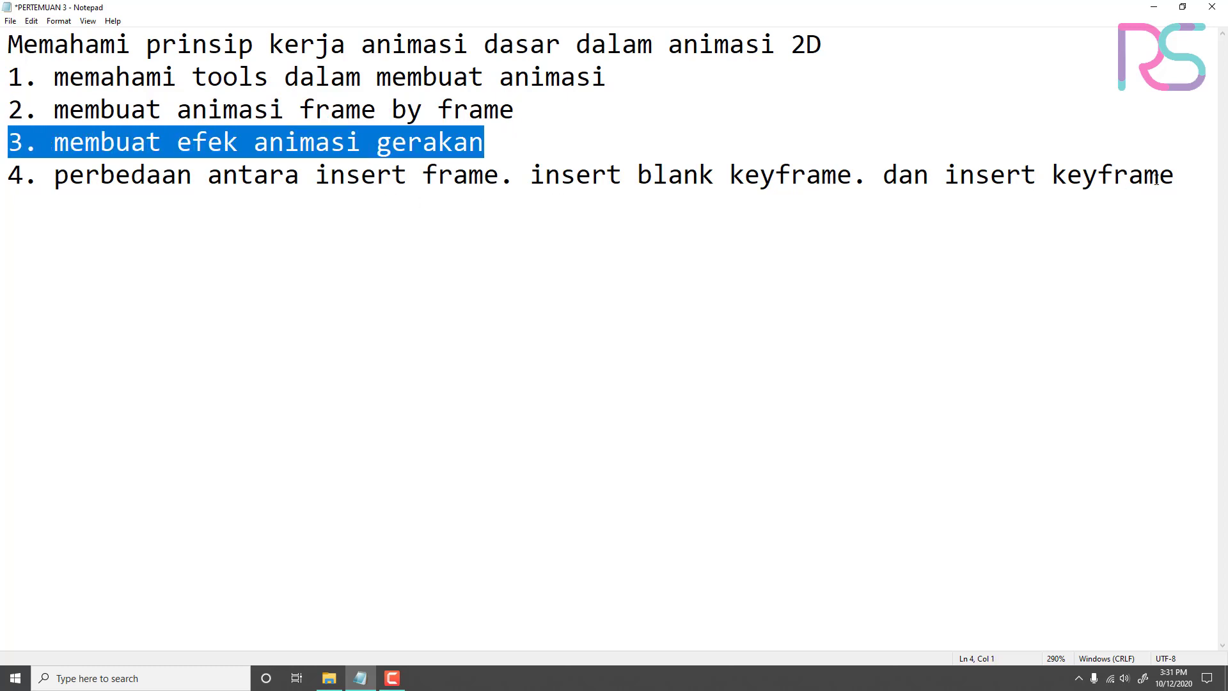
pyautogui.moveTo(1184, 176); pyautogui.dragTo(9, 178)
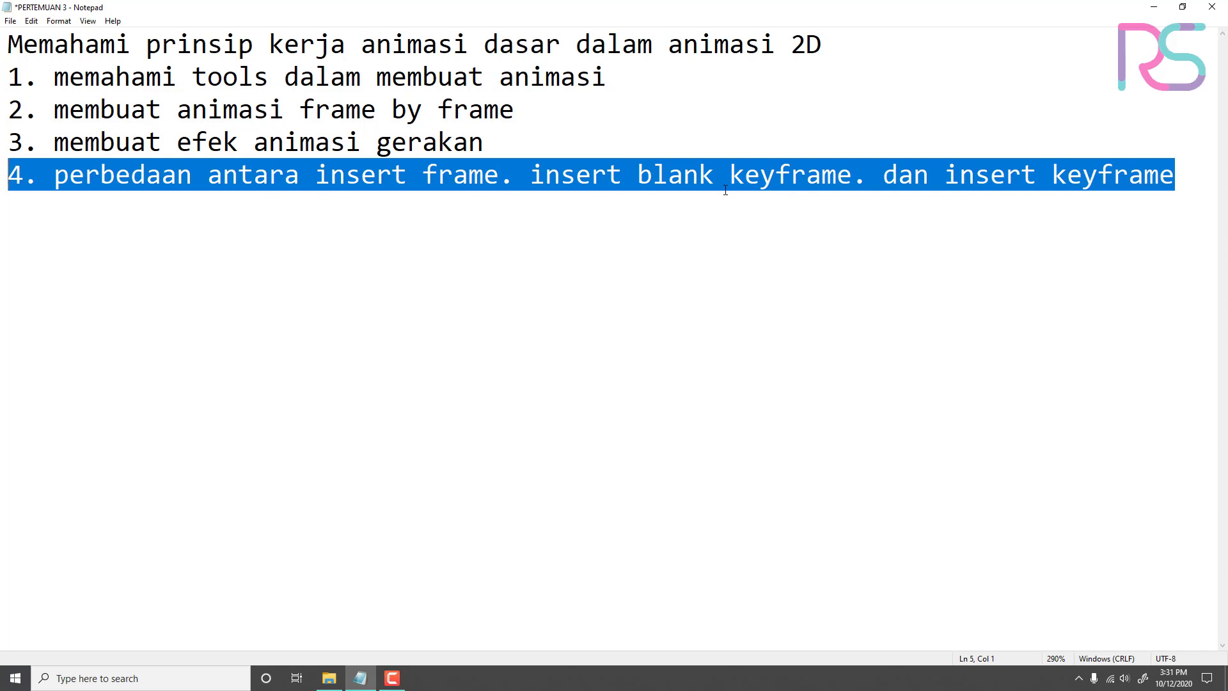
pyautogui.click(1188, 185)
pyautogui.click(1161, 15)
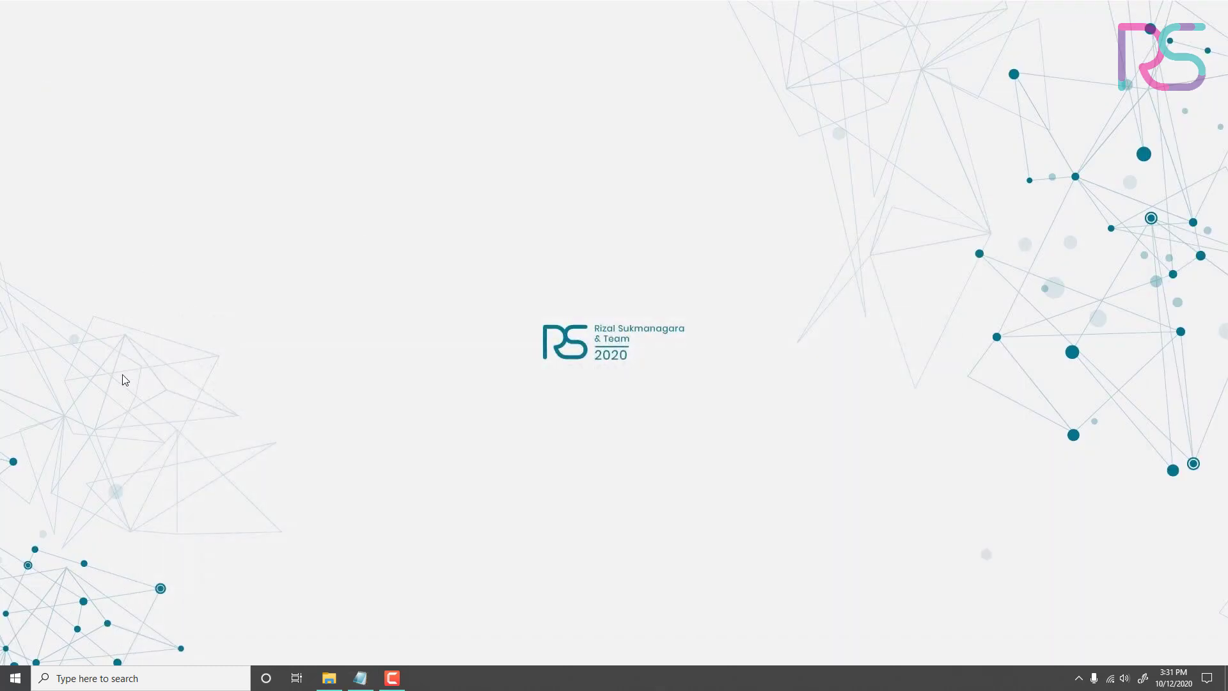
# Step: Launch Adobe Flash Professional CS6 and create a new ActionScript 3.0 document
pyautogui.click(191, 683)
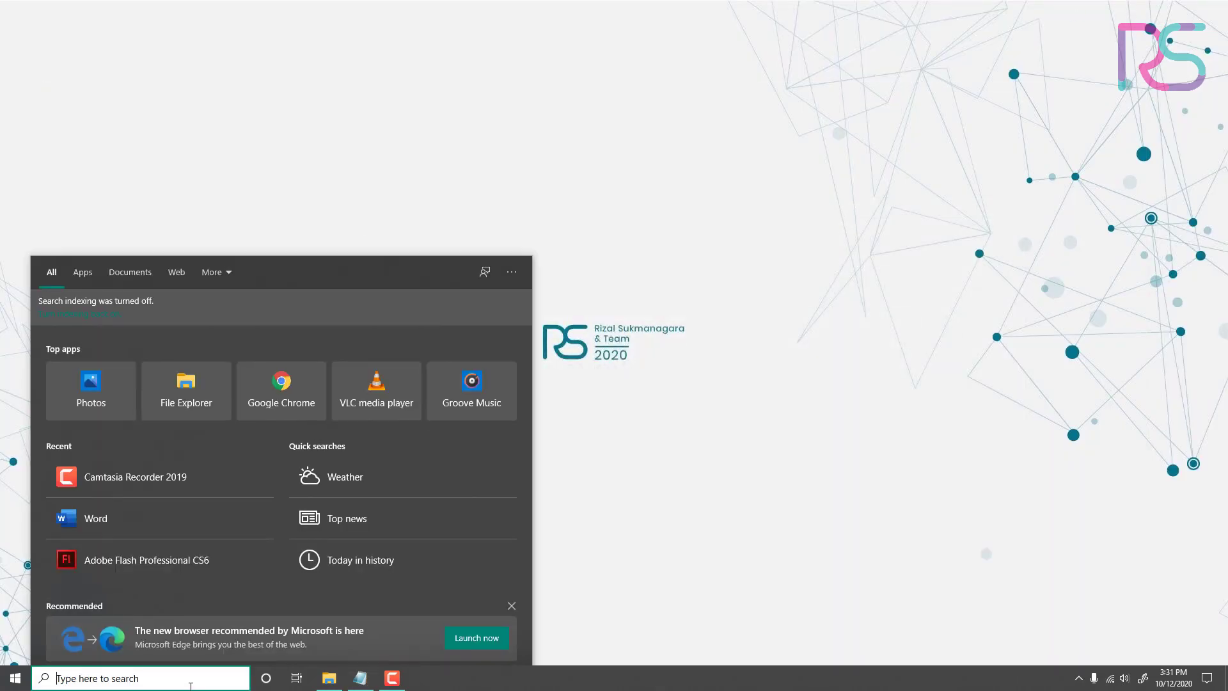
pyautogui.write('flash')
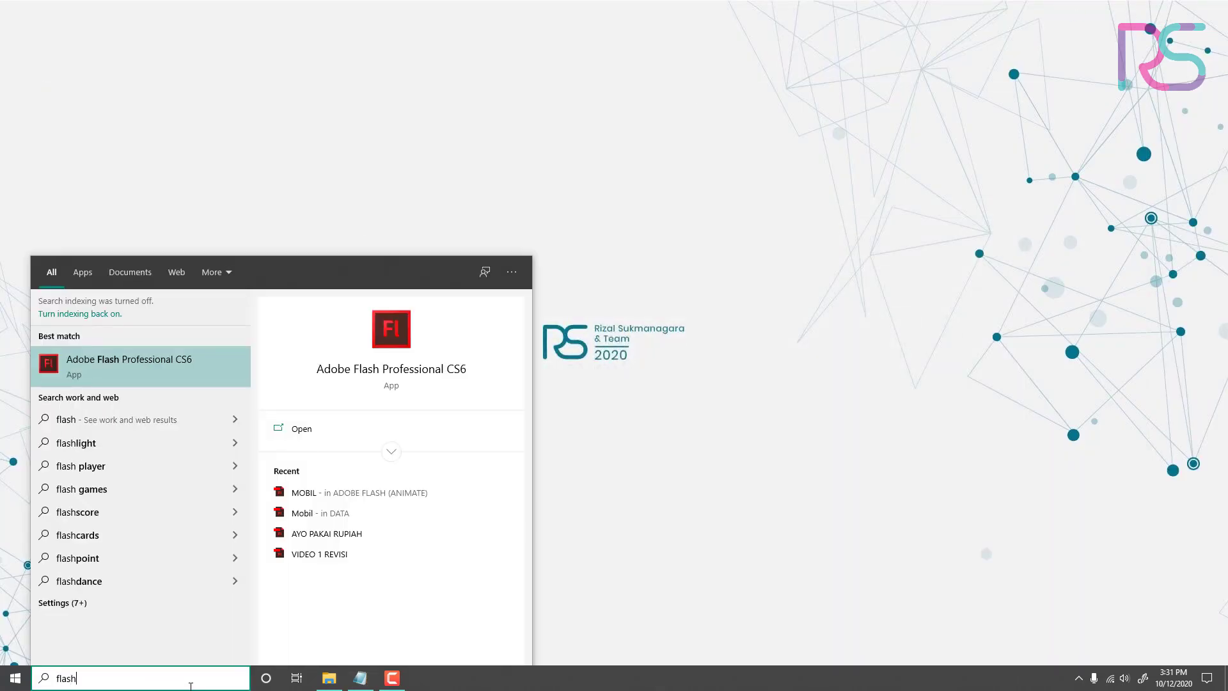
pyautogui.click(172, 360)
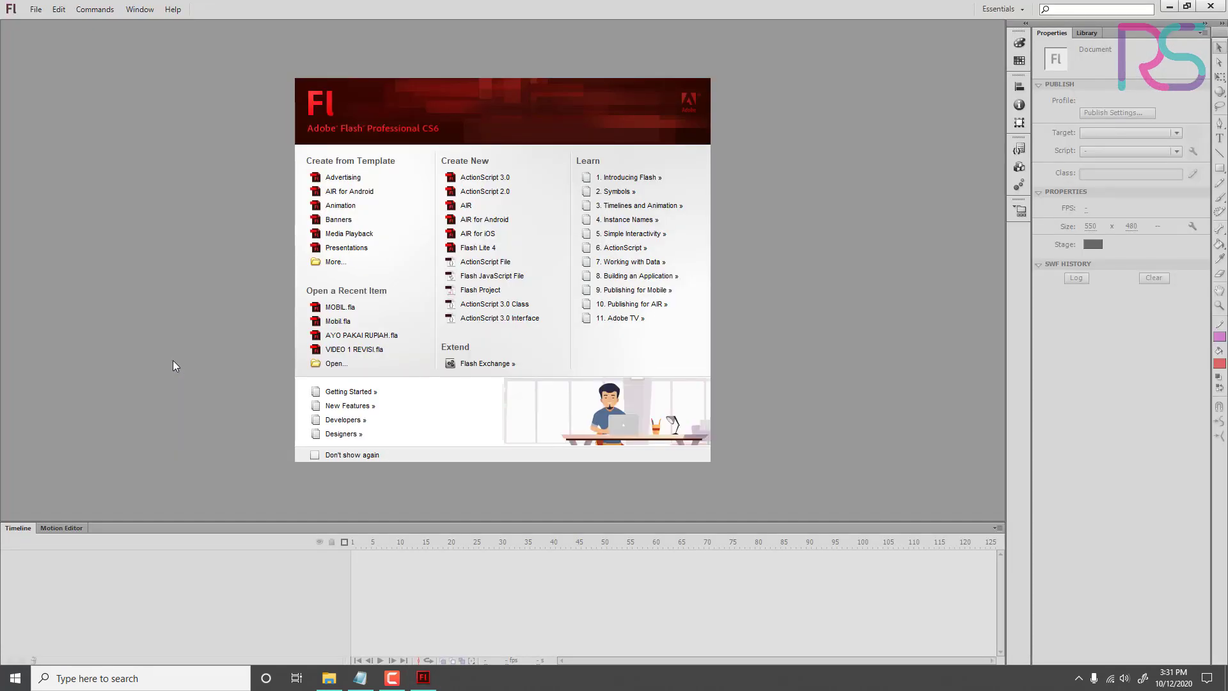
pyautogui.click(486, 186)
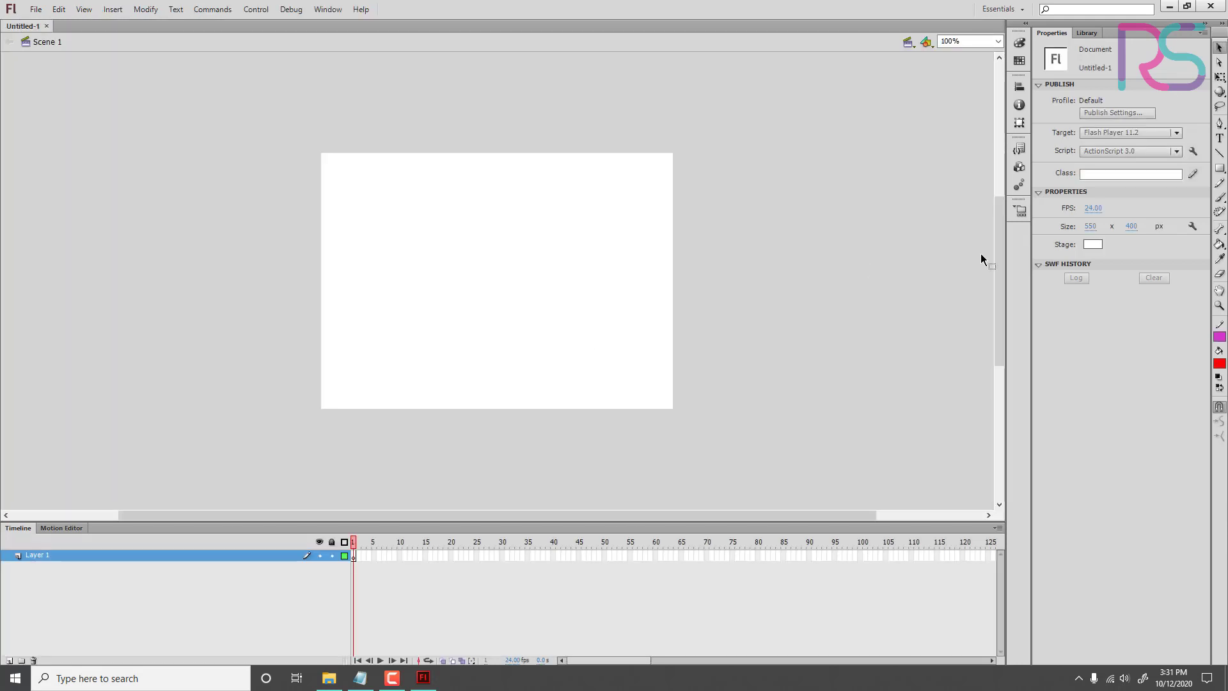
# Step: Set the stage size to 1920 x 1080 px
pyautogui.click(1090, 227)
pyautogui.write('1920')
pyautogui.press('Tab')
pyautogui.write('1080')
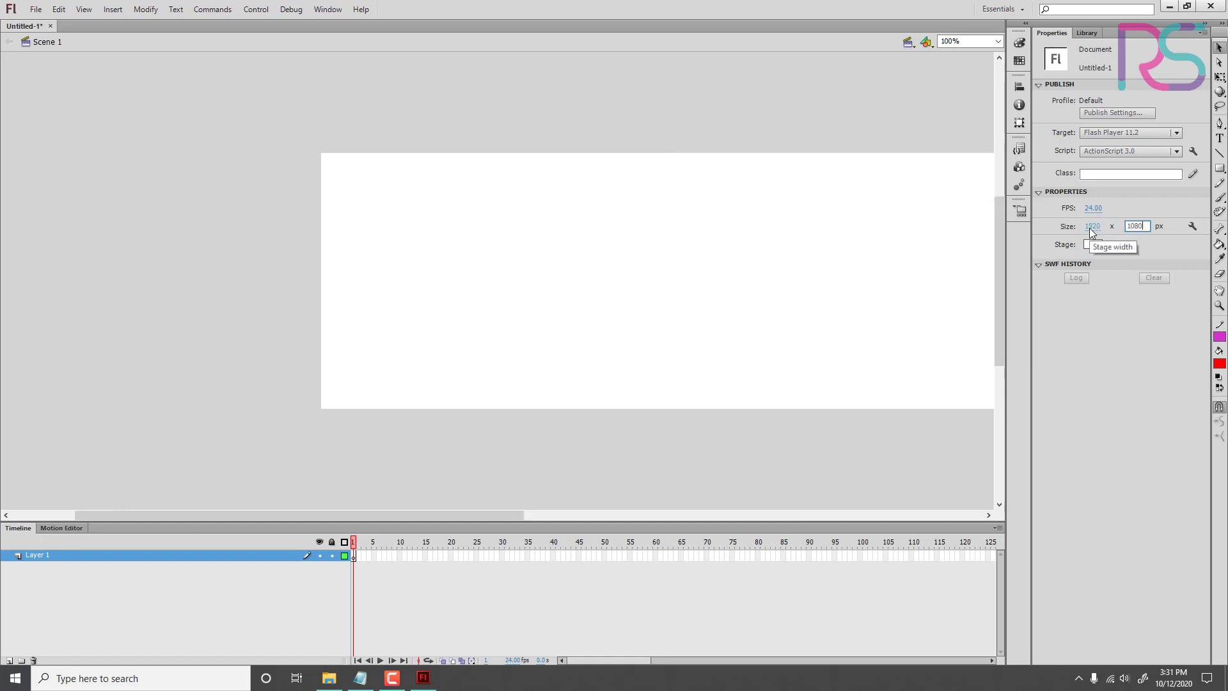
pyautogui.press('Return')
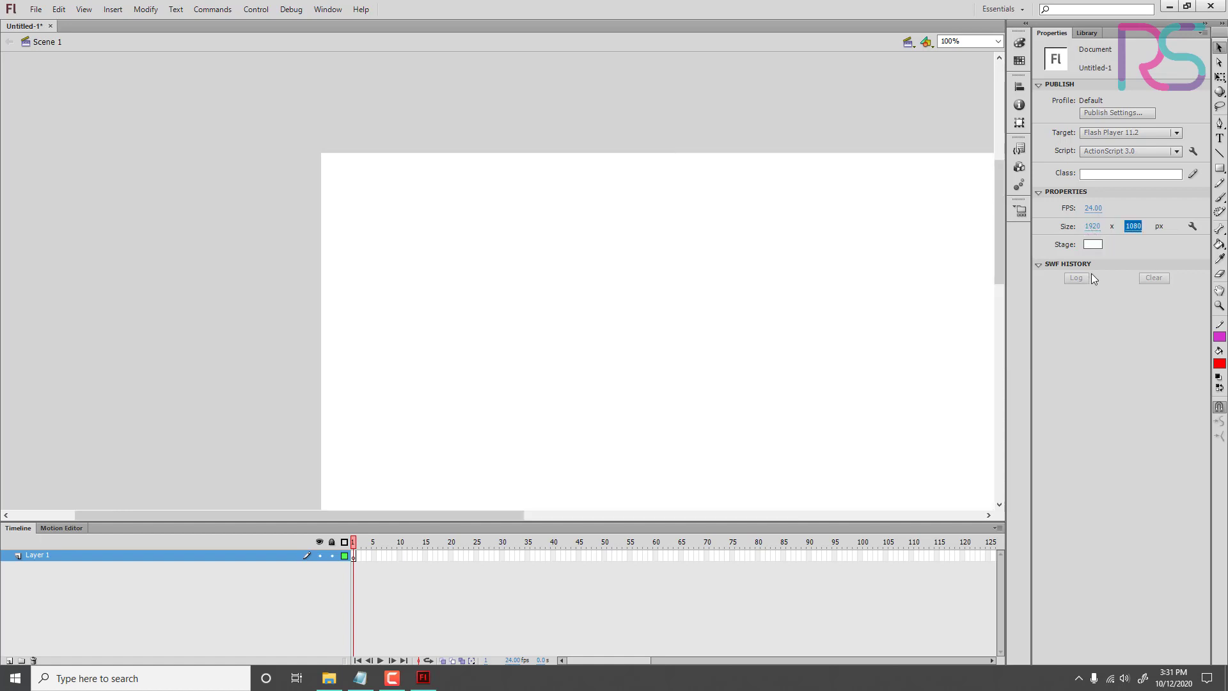
# Step: Change the stage colour to a pale yellow-green with RGB values 242, 255, 234
pyautogui.click(1094, 245)
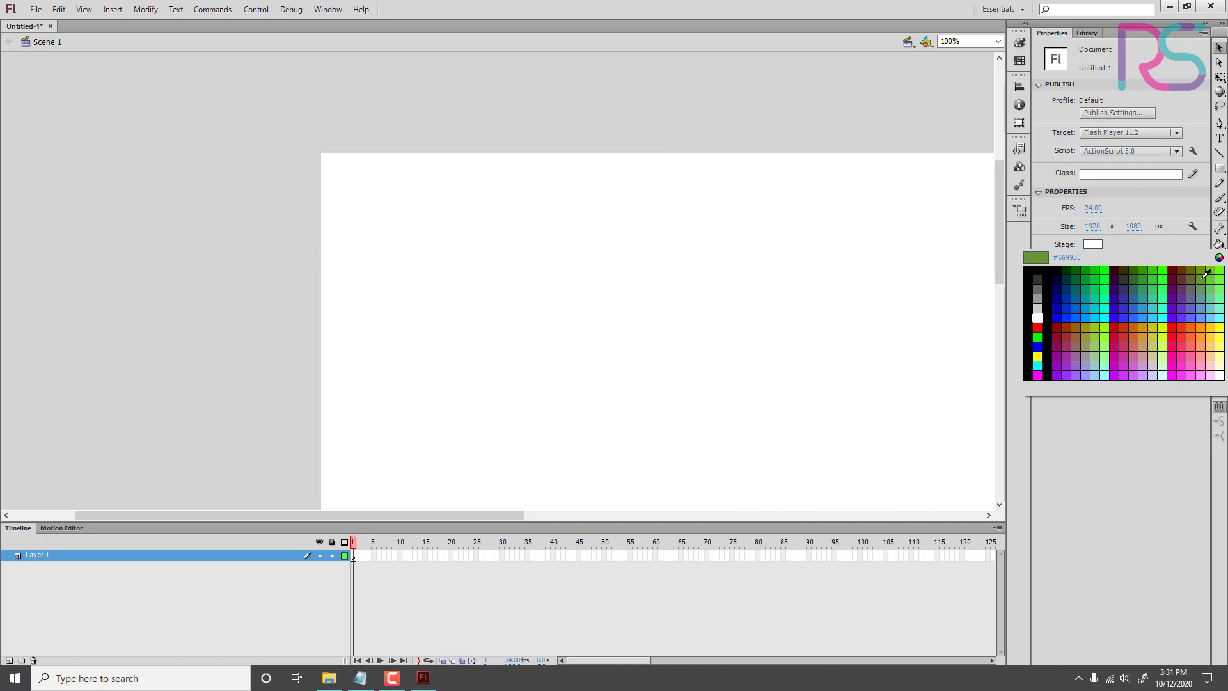
pyautogui.click(1220, 259)
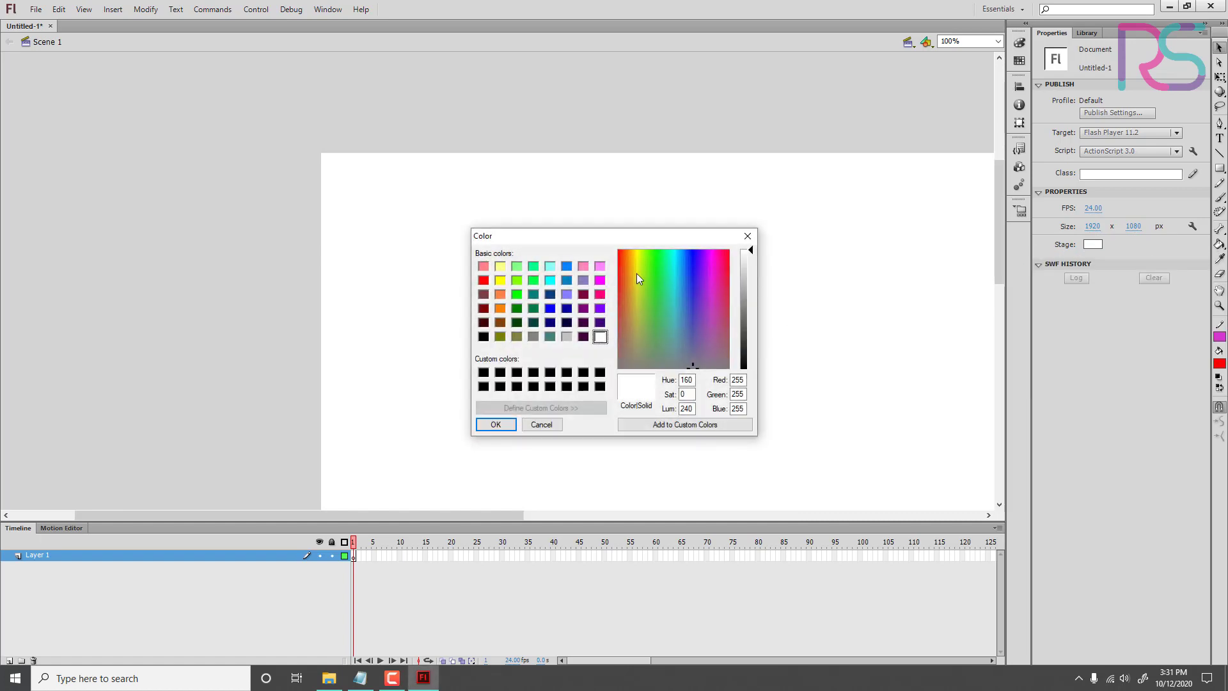
pyautogui.moveTo(638, 264); pyautogui.dragTo(642, 248)
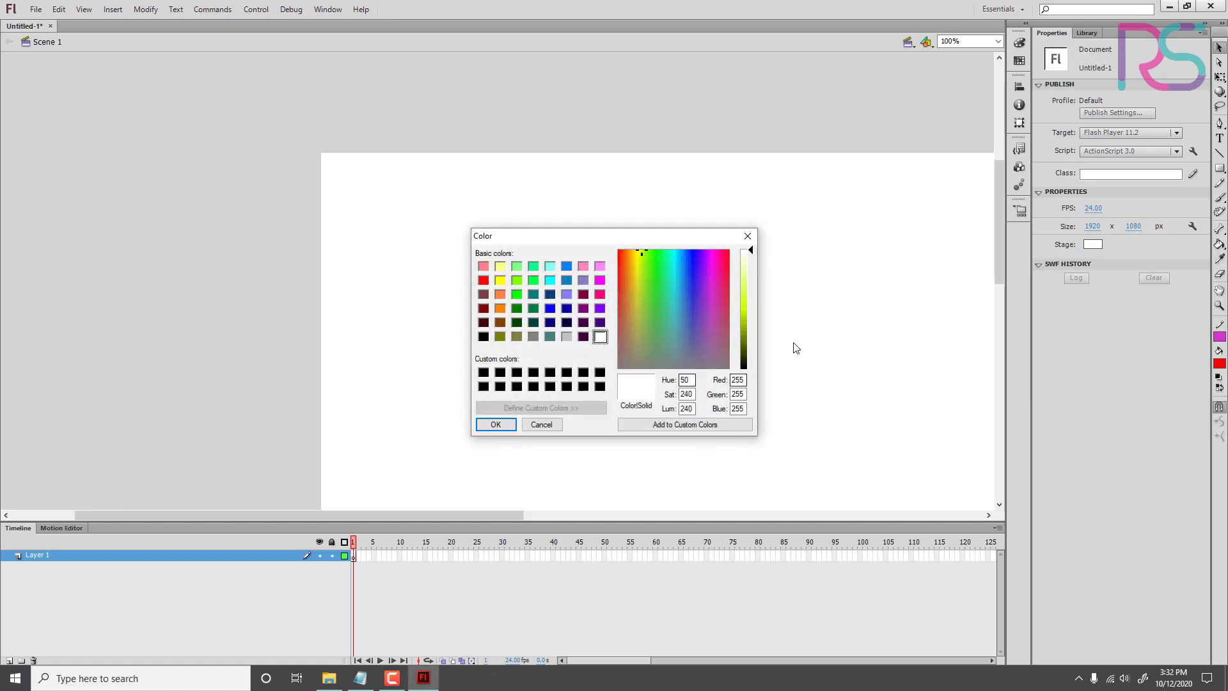
pyautogui.click(749, 252)
pyautogui.moveTo(751, 256); pyautogui.dragTo(750, 259)
pyautogui.click(646, 251)
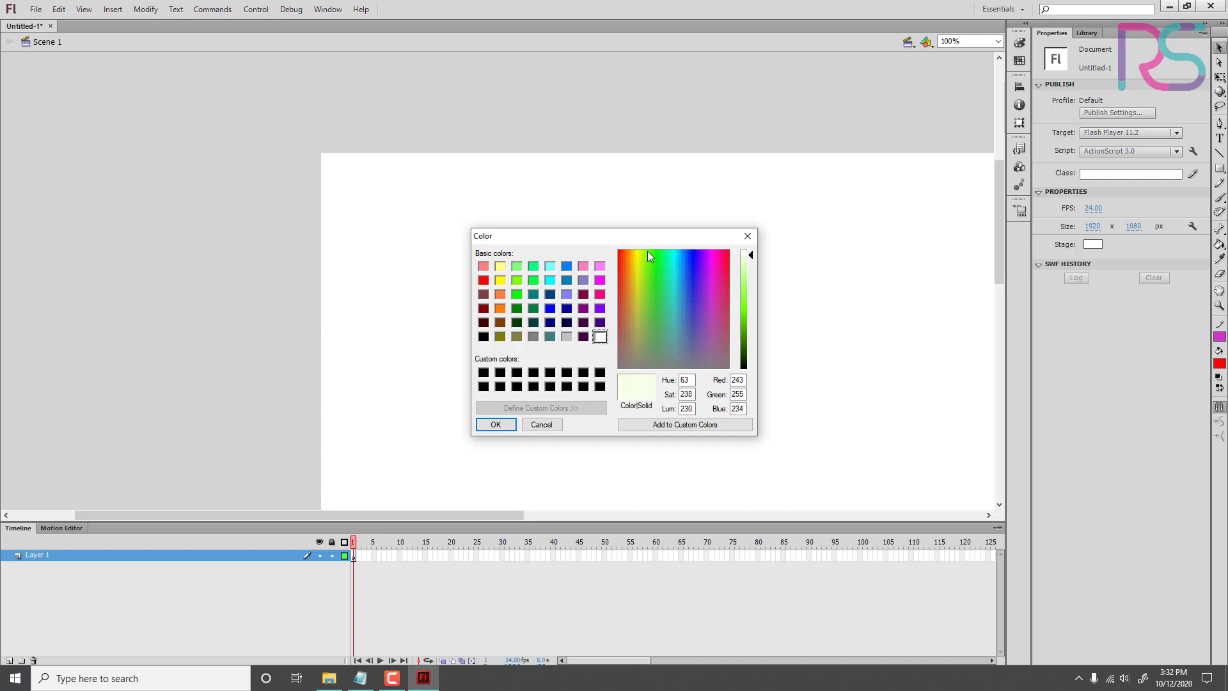
pyautogui.click(480, 426)
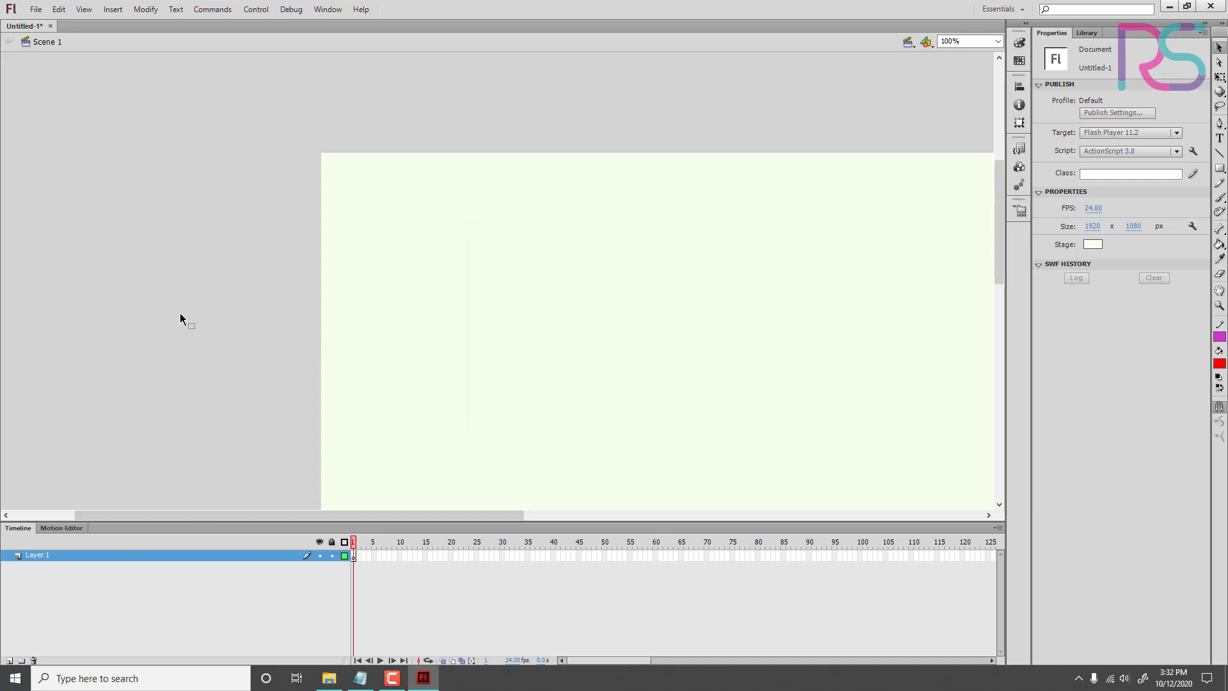
# Step: Open the recent MOBIL file, copy its car group and paste it onto the stage of the Untitled-1 document
pyautogui.hotkey('ctrl', '2')
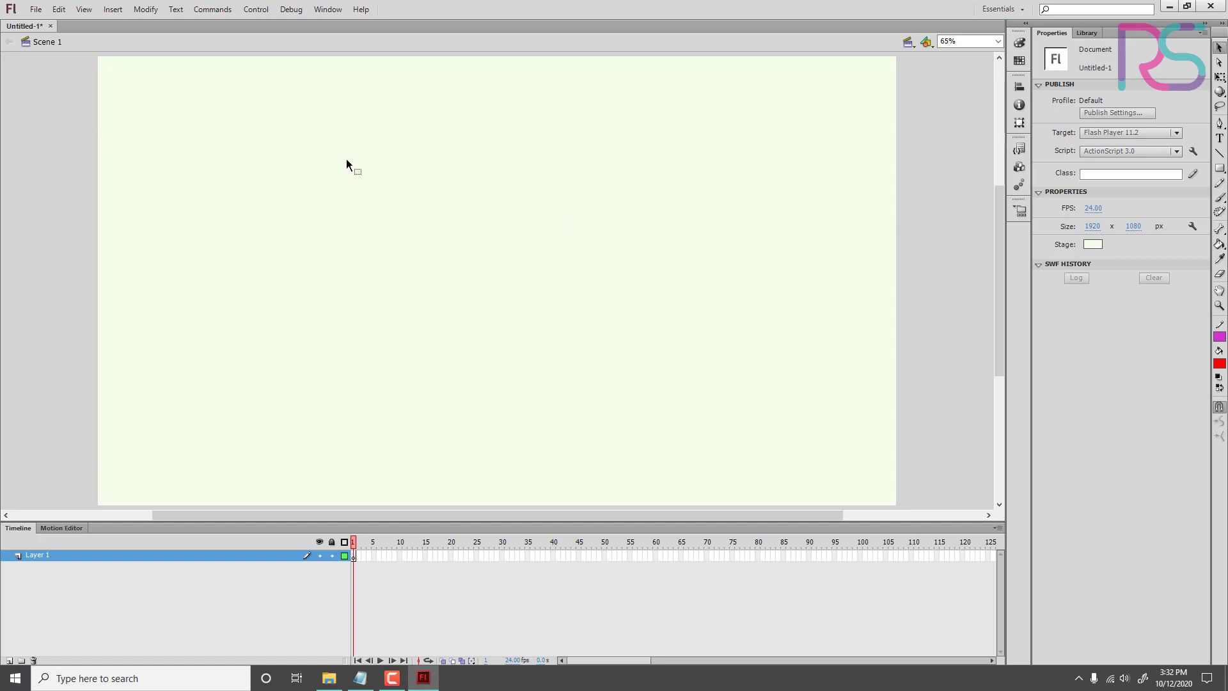
pyautogui.click(39, 11)
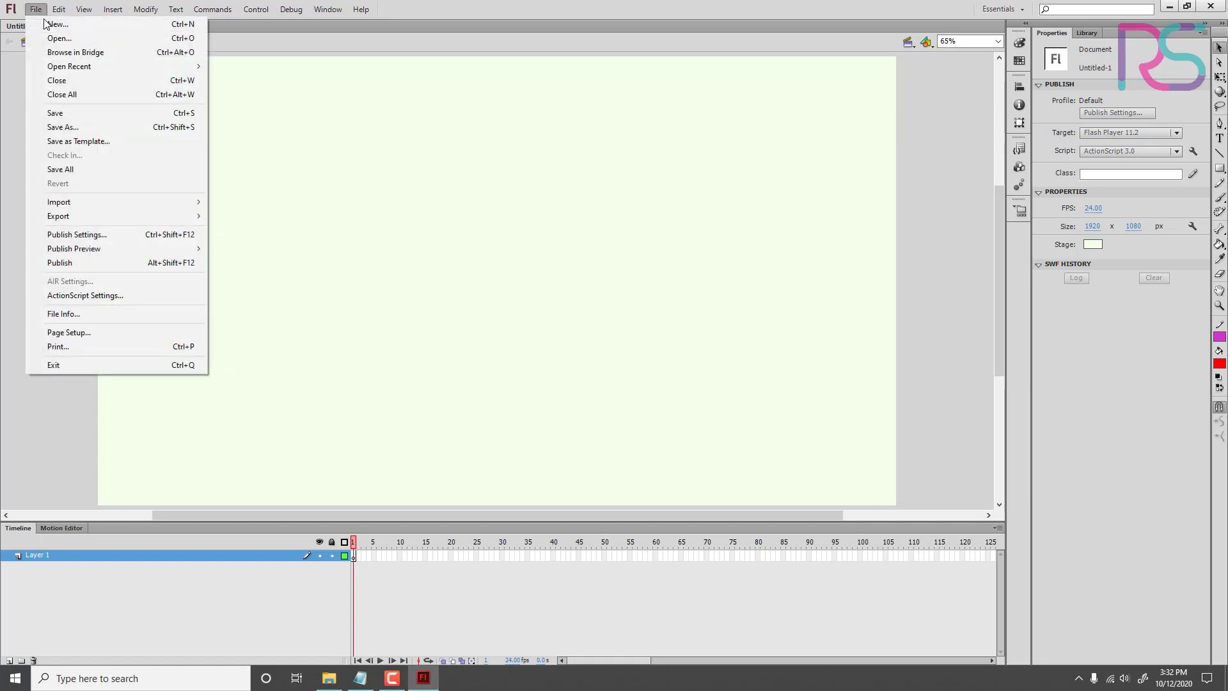
pyautogui.moveTo(68, 66)
pyautogui.click(288, 69)
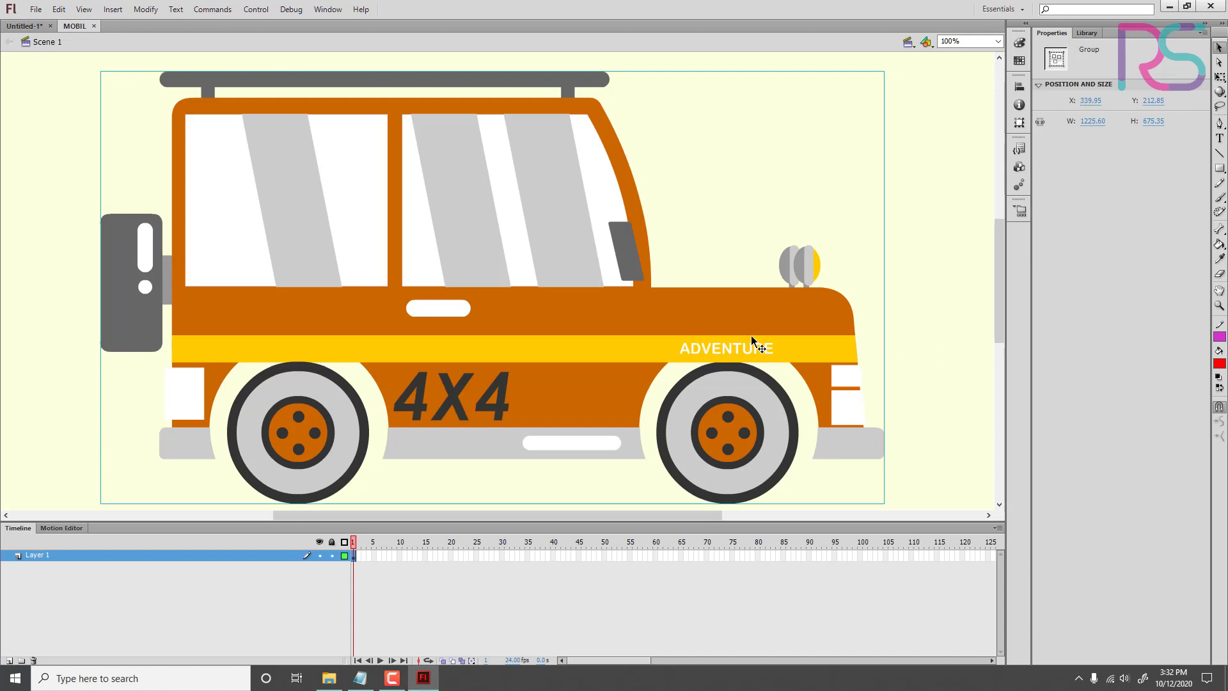
pyautogui.hotkey('ctrl', 'c')
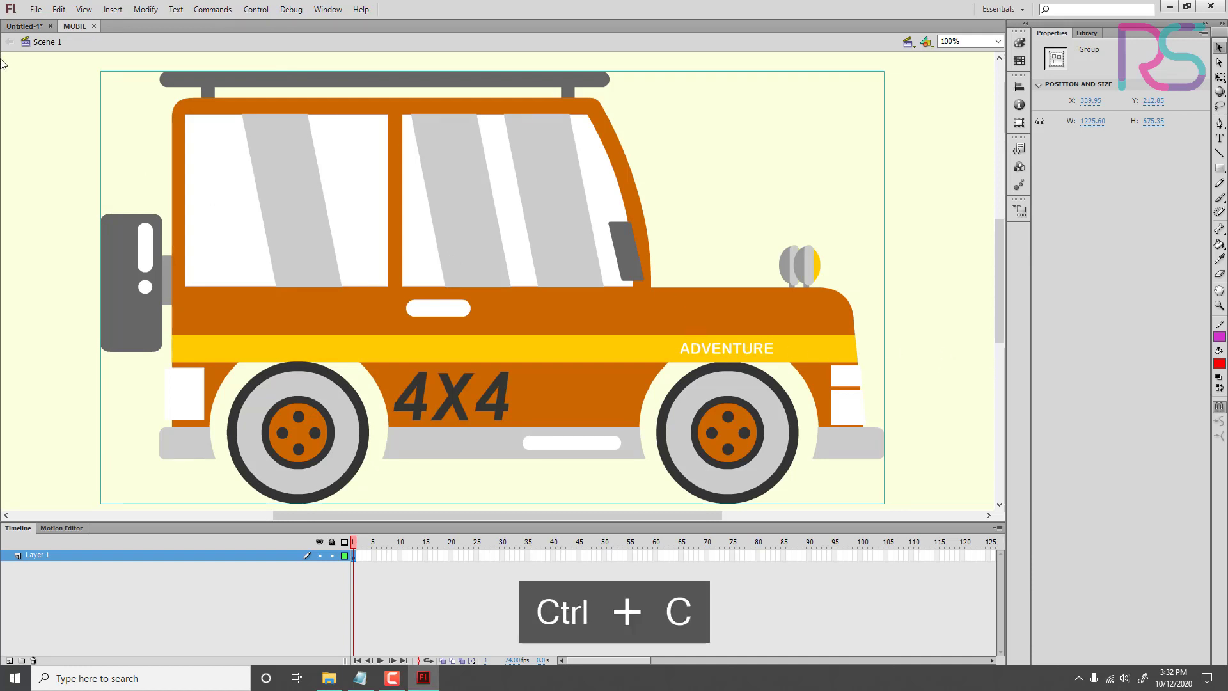
pyautogui.click(27, 26)
pyautogui.hotkey('ctrl', 'v')
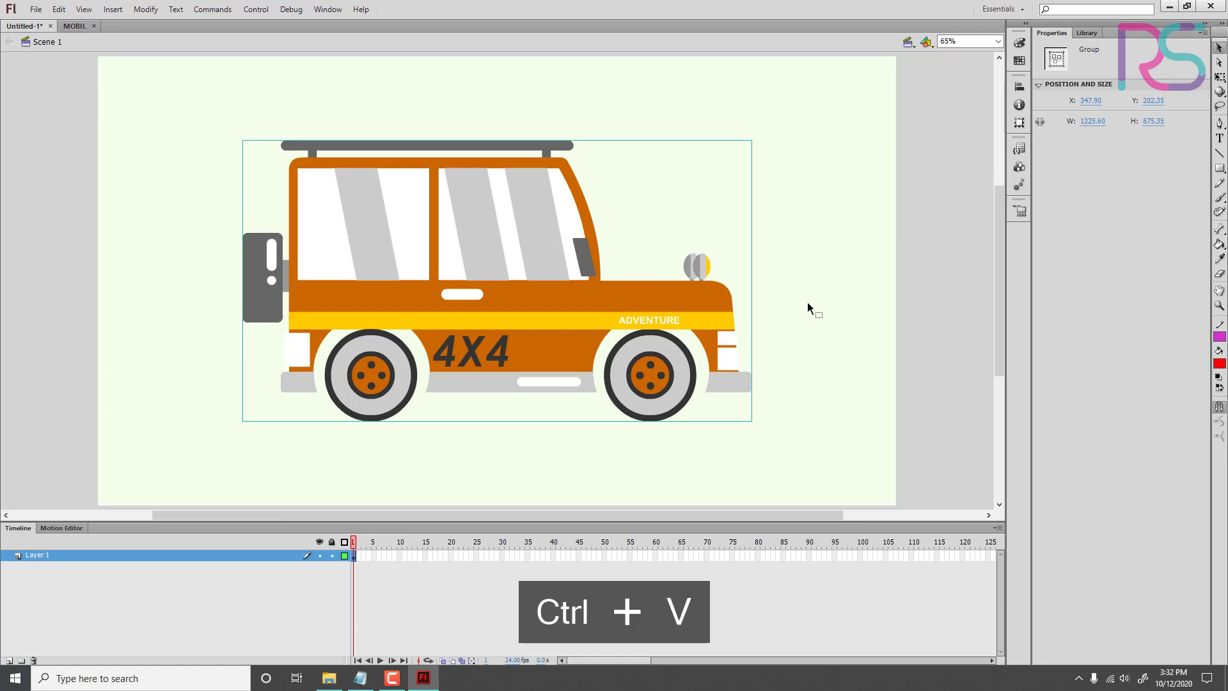
pyautogui.click(834, 305)
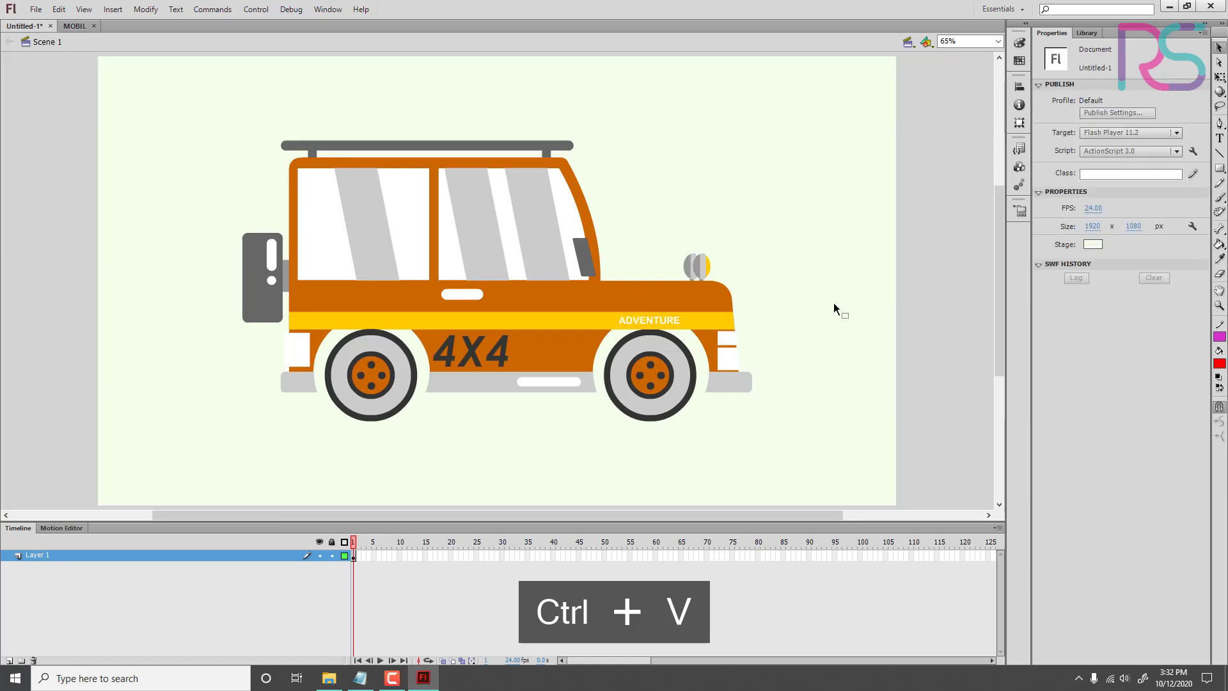
# Step: Scale the car down proportionally to about 466 x 257 px and move it to the stage's left side, about X 30, Y 461
pyautogui.click(653, 311)
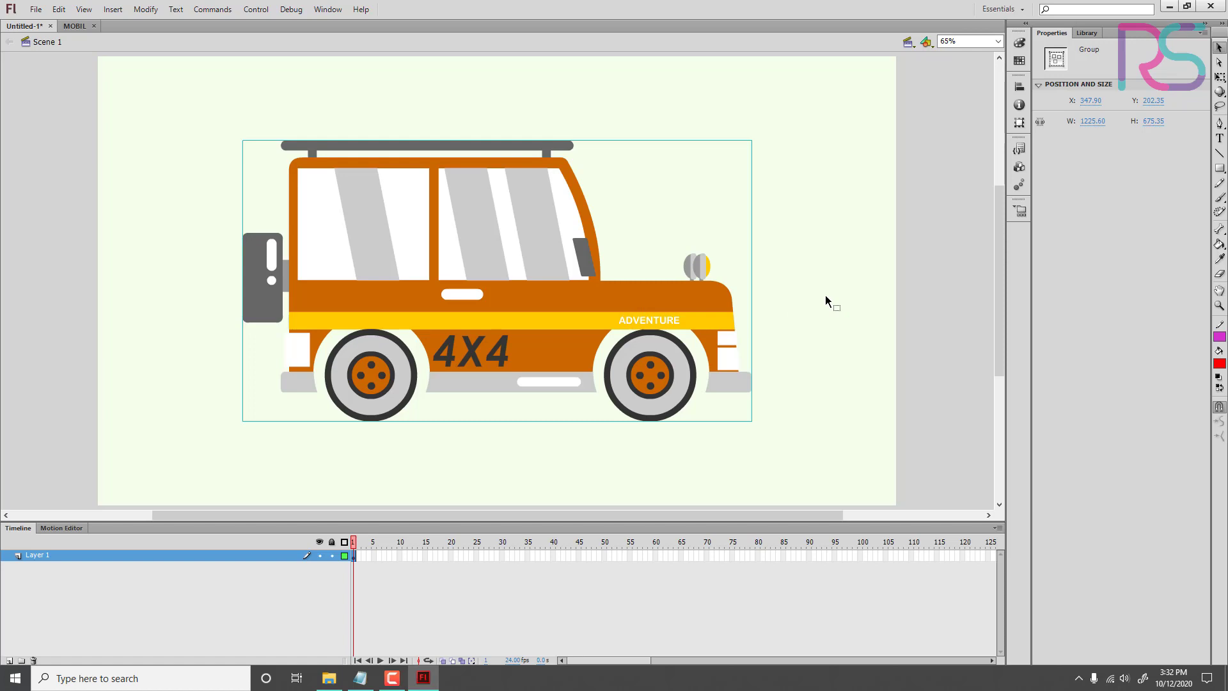
pyautogui.click(1220, 78)
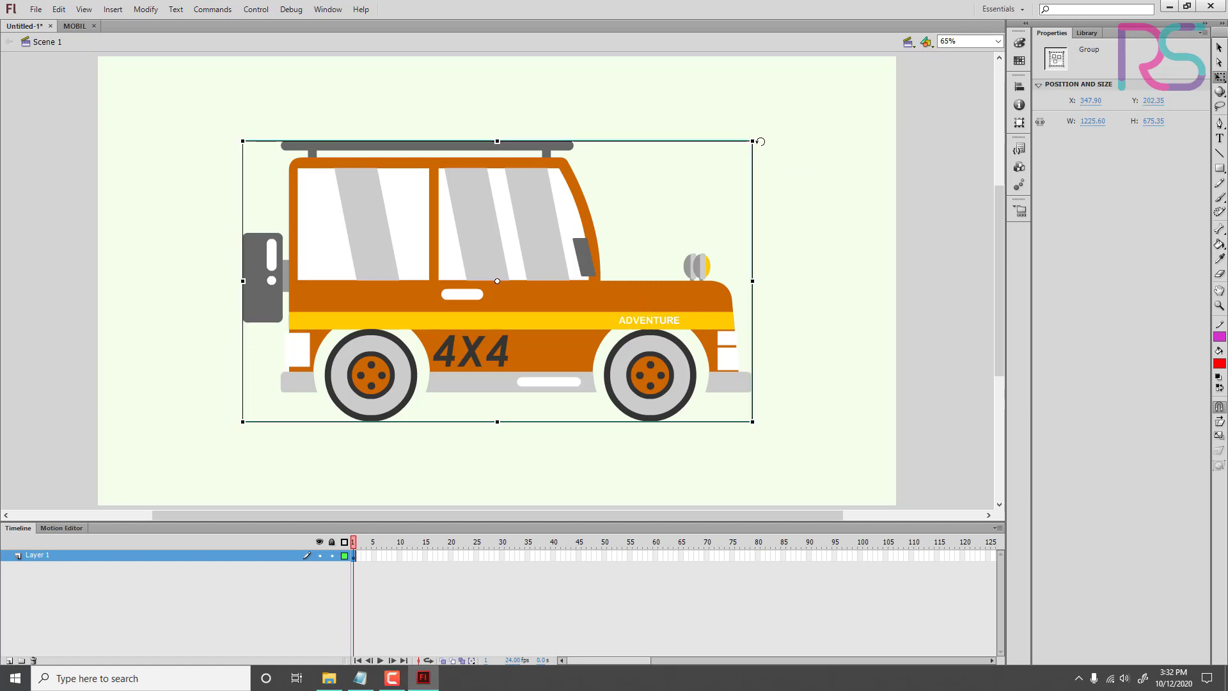
pyautogui.moveTo(755, 141); pyautogui.dragTo(633, 228)
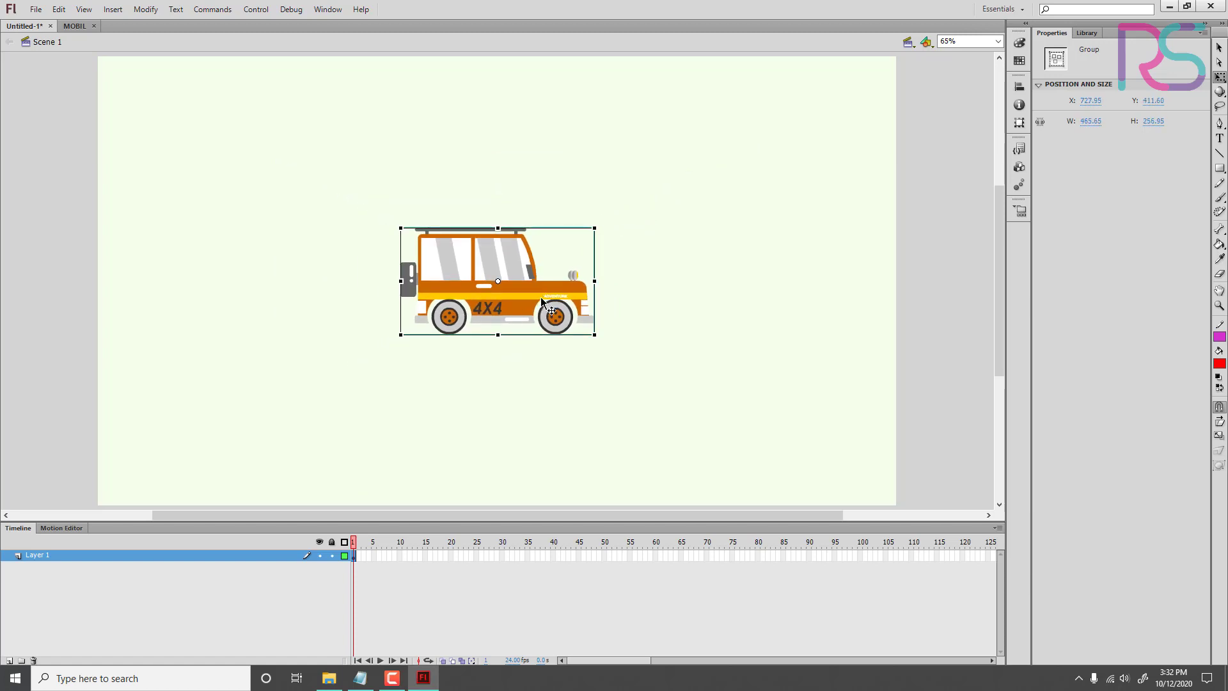
pyautogui.moveTo(530, 305); pyautogui.dragTo(249, 319)
pyautogui.click(566, 336)
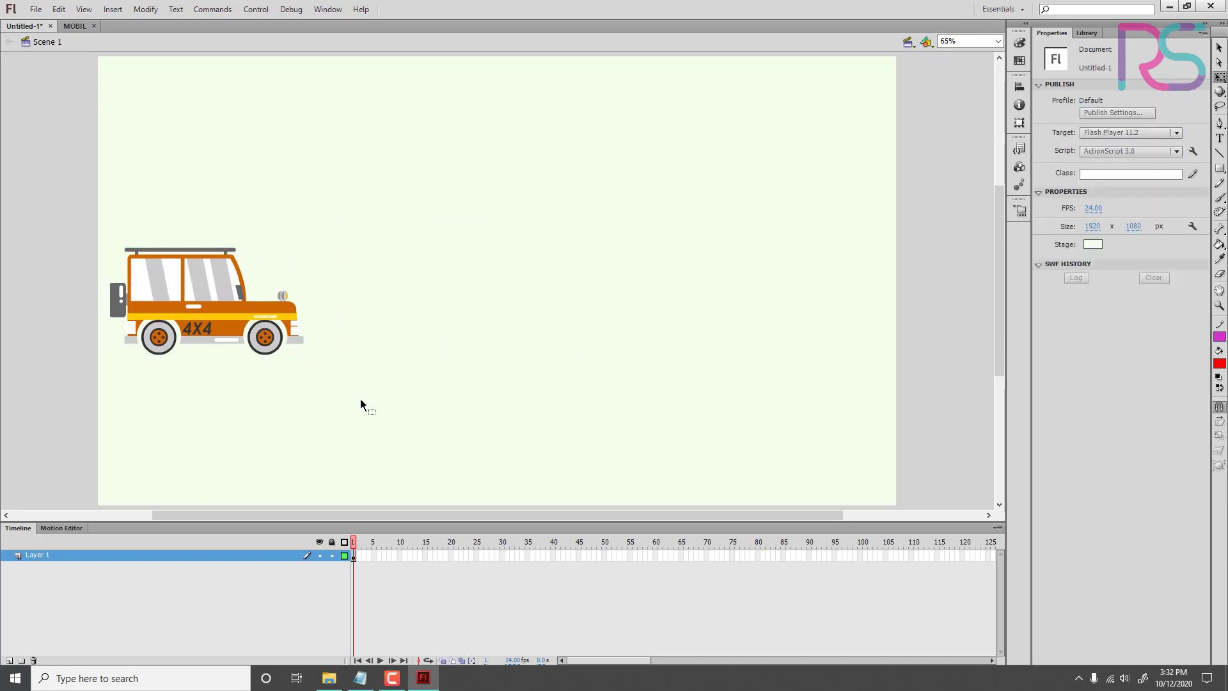
# Step: Move the car's transformation point from its centre to the middle of its bottom edge
pyautogui.click(246, 326)
pyautogui.click(851, 293)
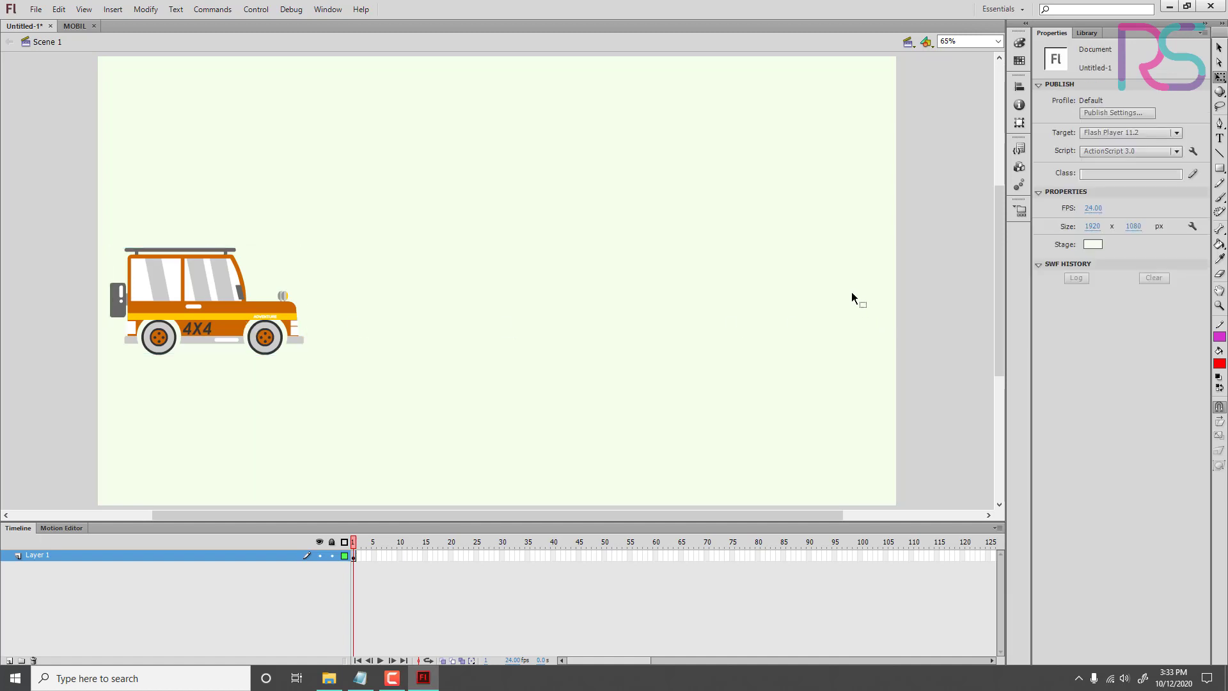
pyautogui.click(217, 353)
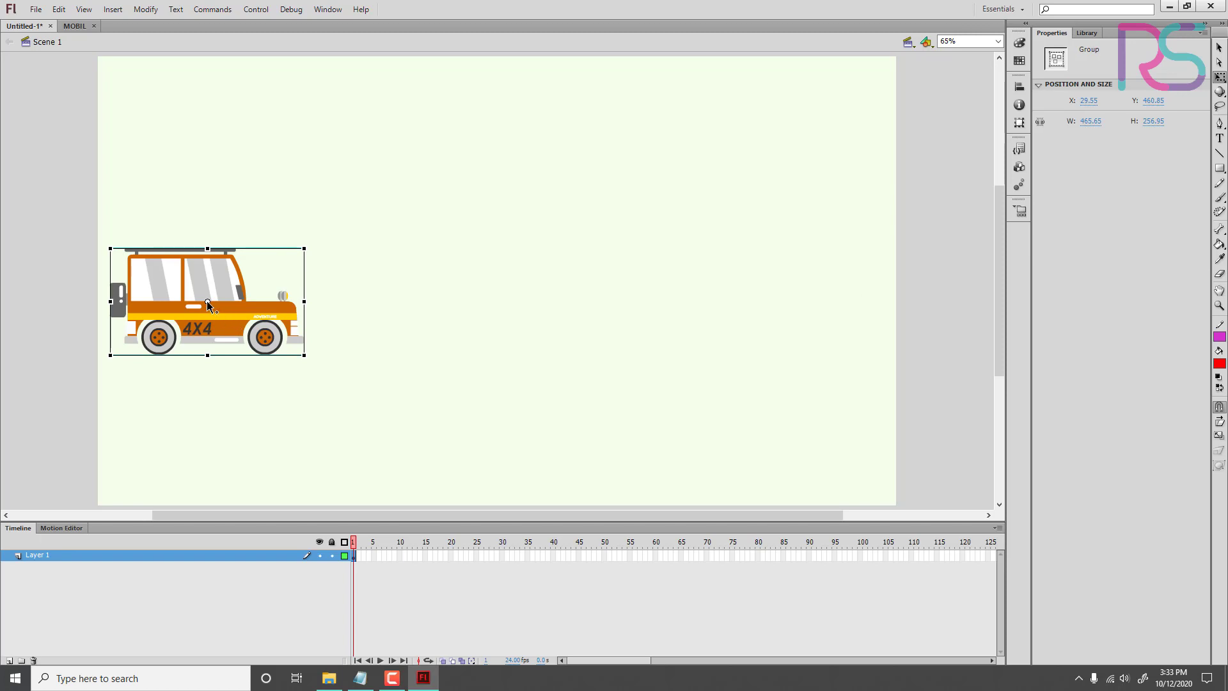
pyautogui.moveTo(206, 301); pyautogui.dragTo(207, 353)
pyautogui.click(247, 385)
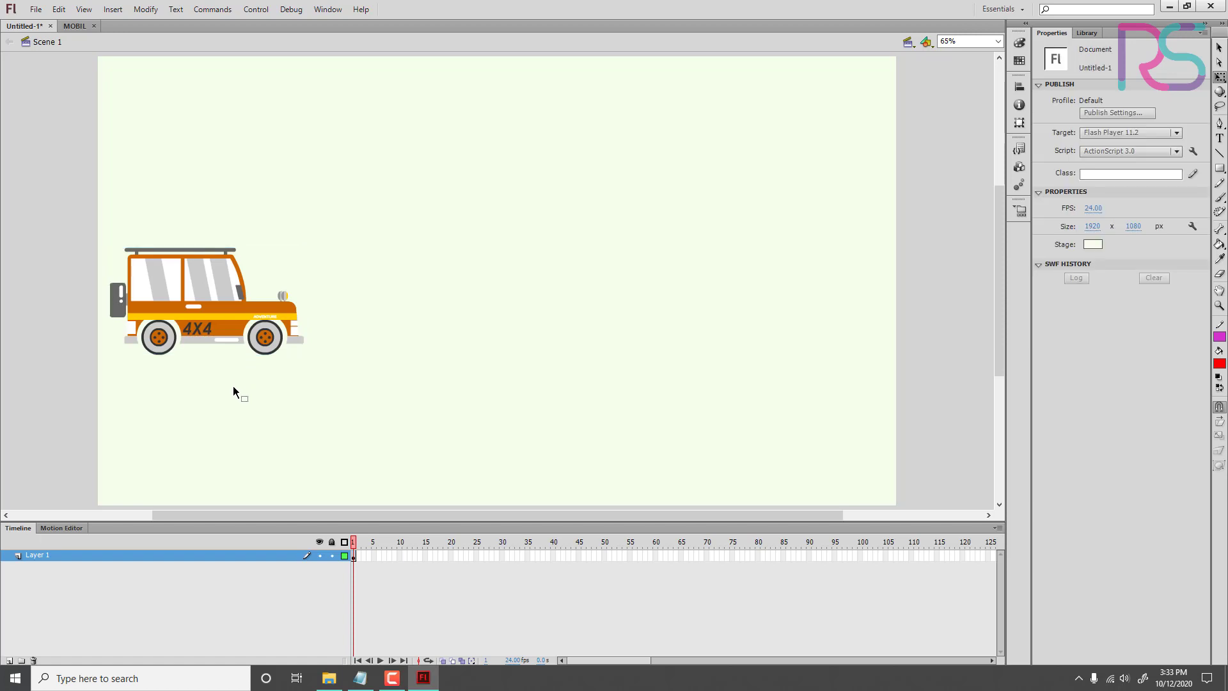
pyautogui.click(225, 314)
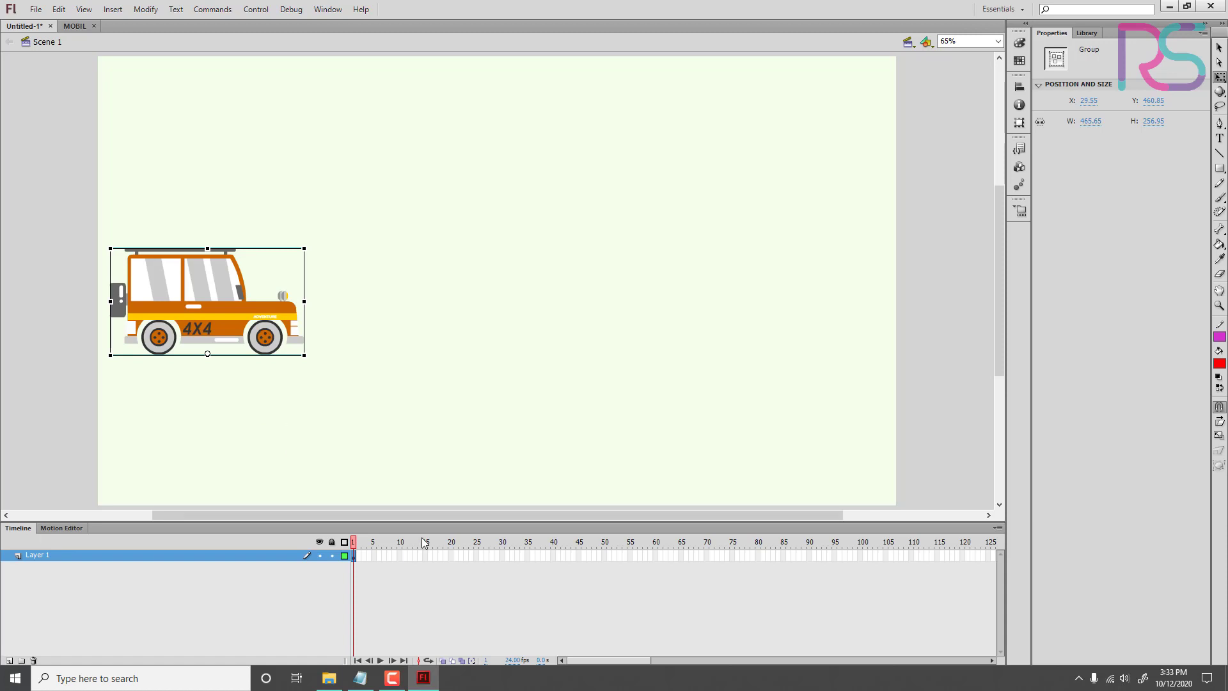
pyautogui.click(802, 303)
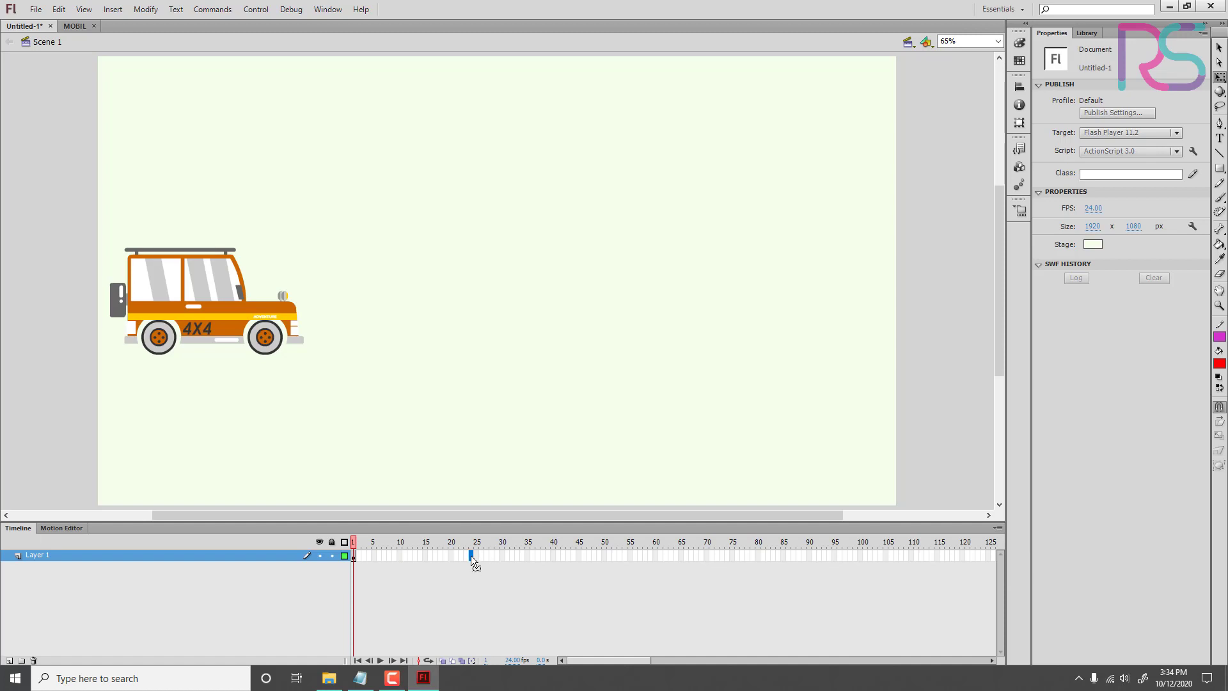
pyautogui.click(485, 409)
pyautogui.click(231, 321)
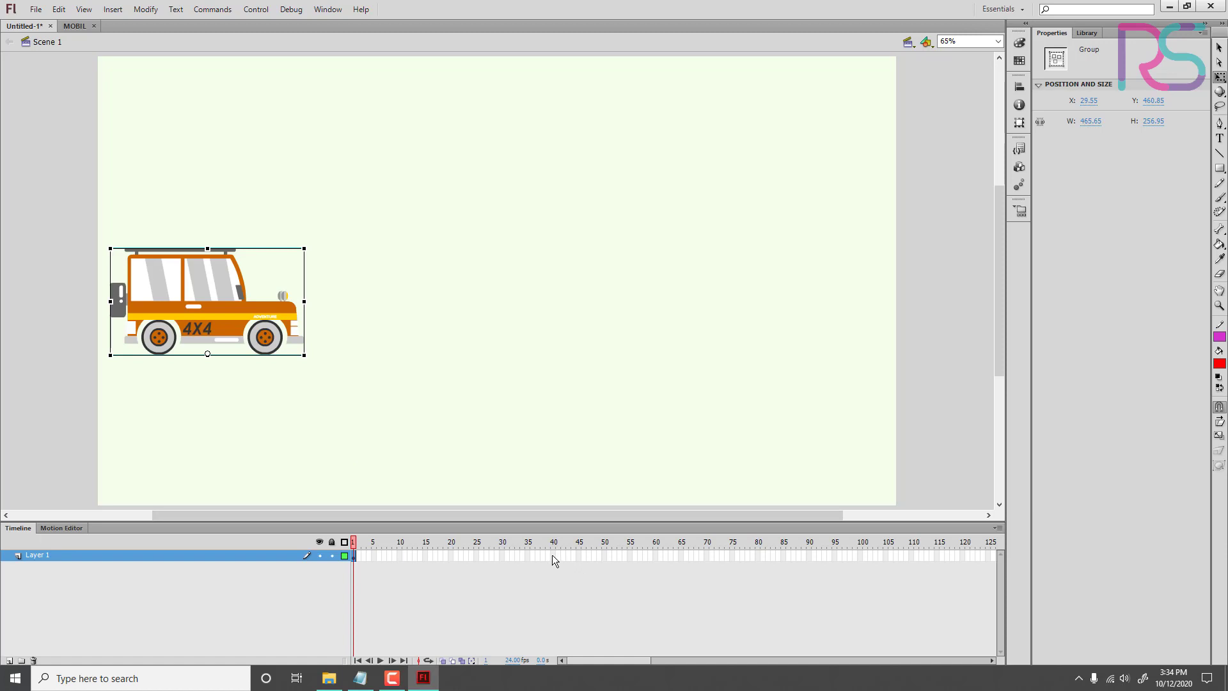
# Step: Insert a keyframe at frame 50 of Layer 1
pyautogui.click(604, 555)
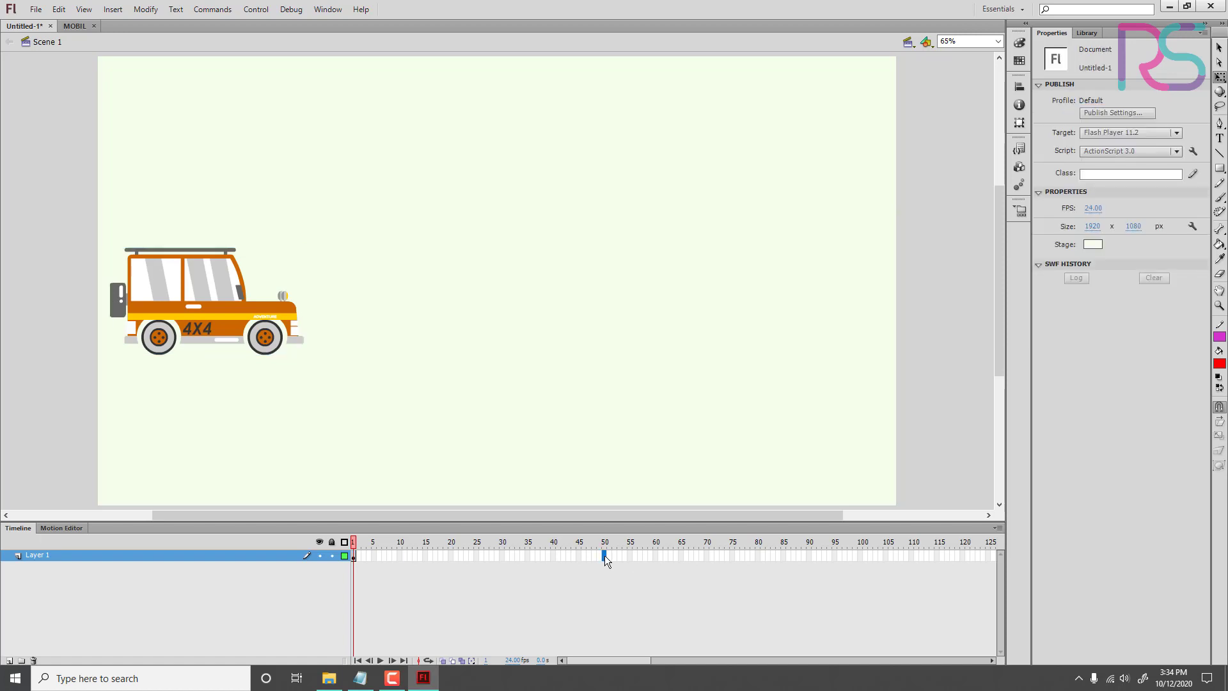
pyautogui.rightClick(604, 555)
pyautogui.press('Escape')
pyautogui.rightClick(605, 555)
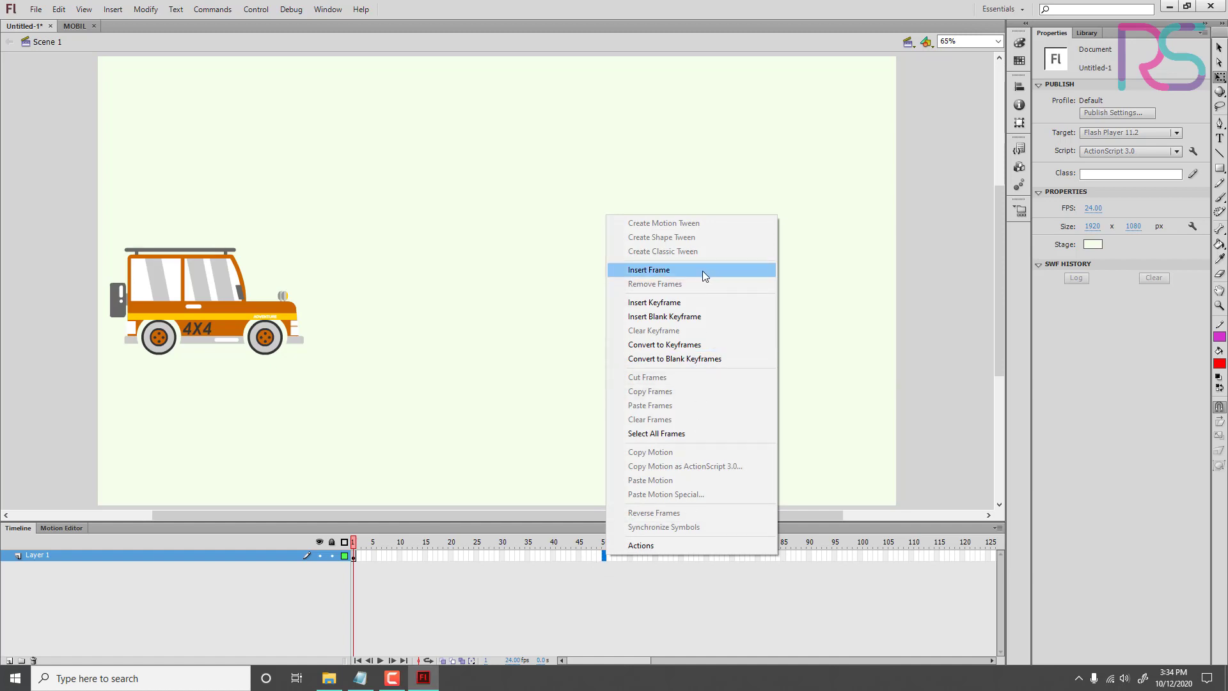
pyautogui.click(693, 301)
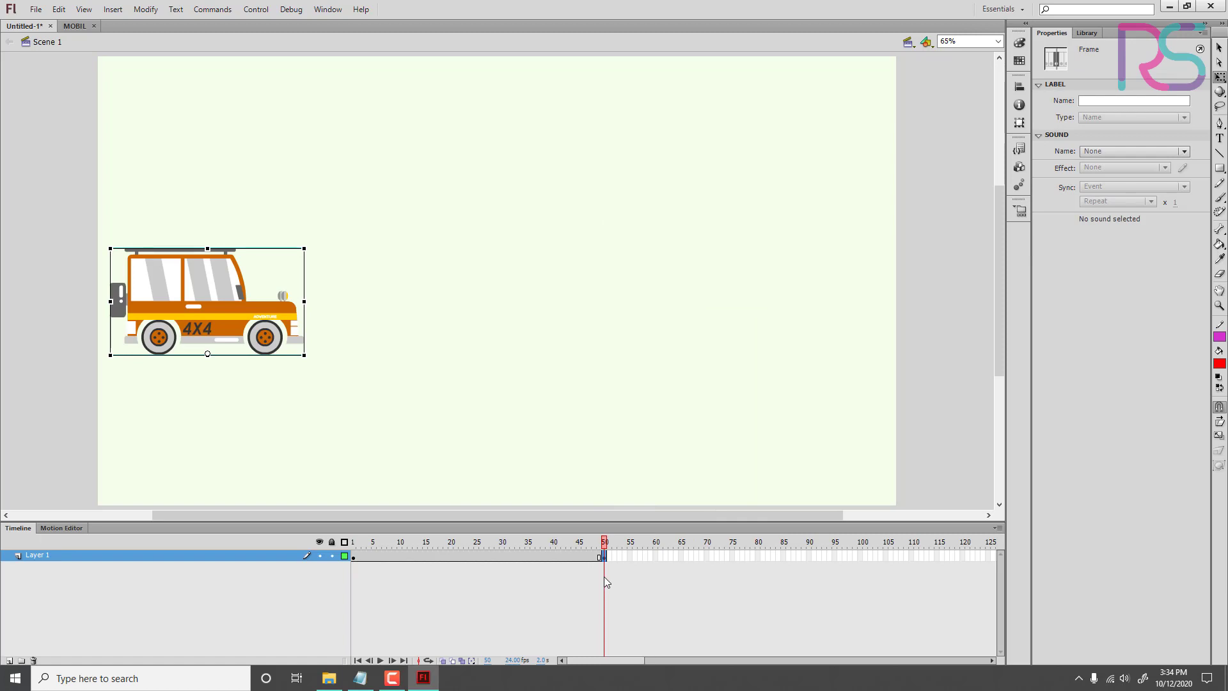
# Step: Examine the keyframes at frames 1 and 50, the regular frames 2 to 49 between them, and the commands available for those frames
pyautogui.rightClick(604, 557)
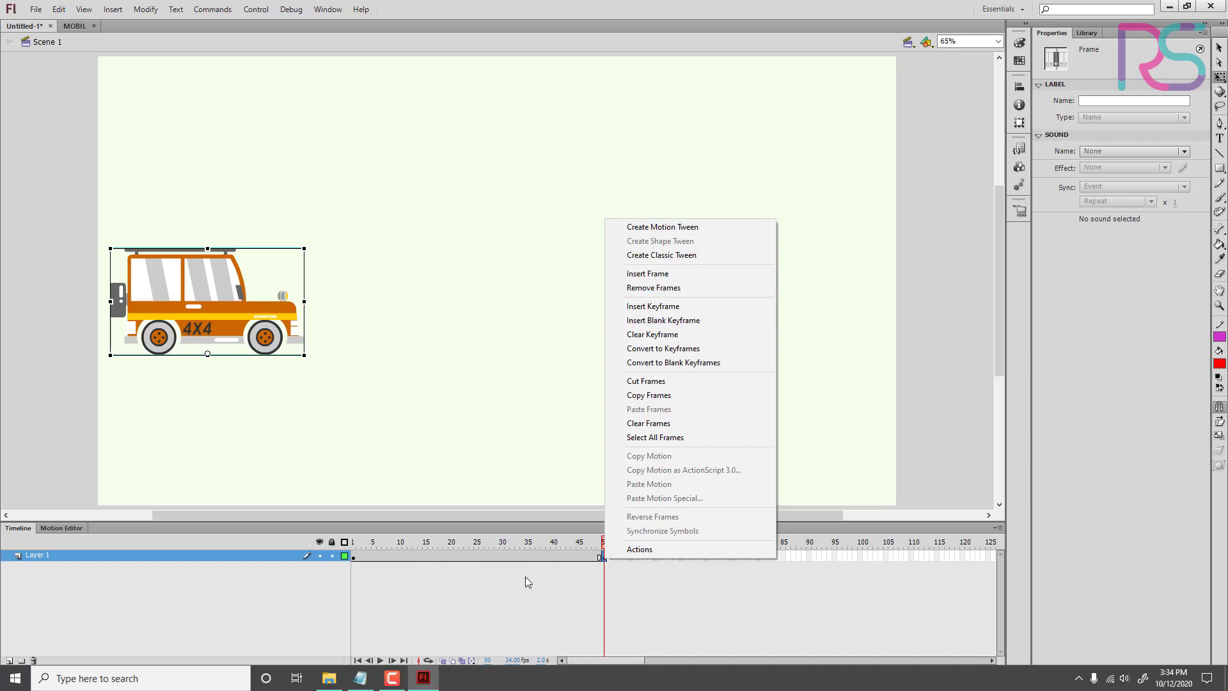
pyautogui.click(460, 576)
pyautogui.click(353, 556)
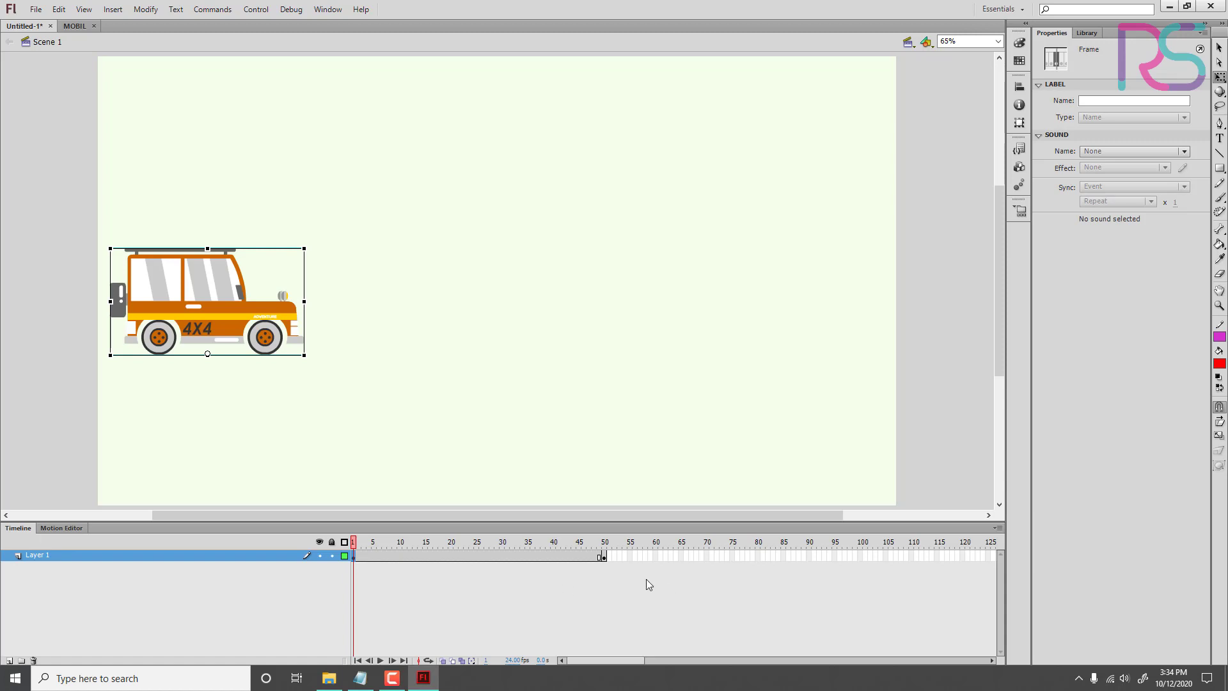
pyautogui.click(603, 557)
pyautogui.click(354, 555)
pyautogui.click(354, 555)
pyautogui.click(357, 563)
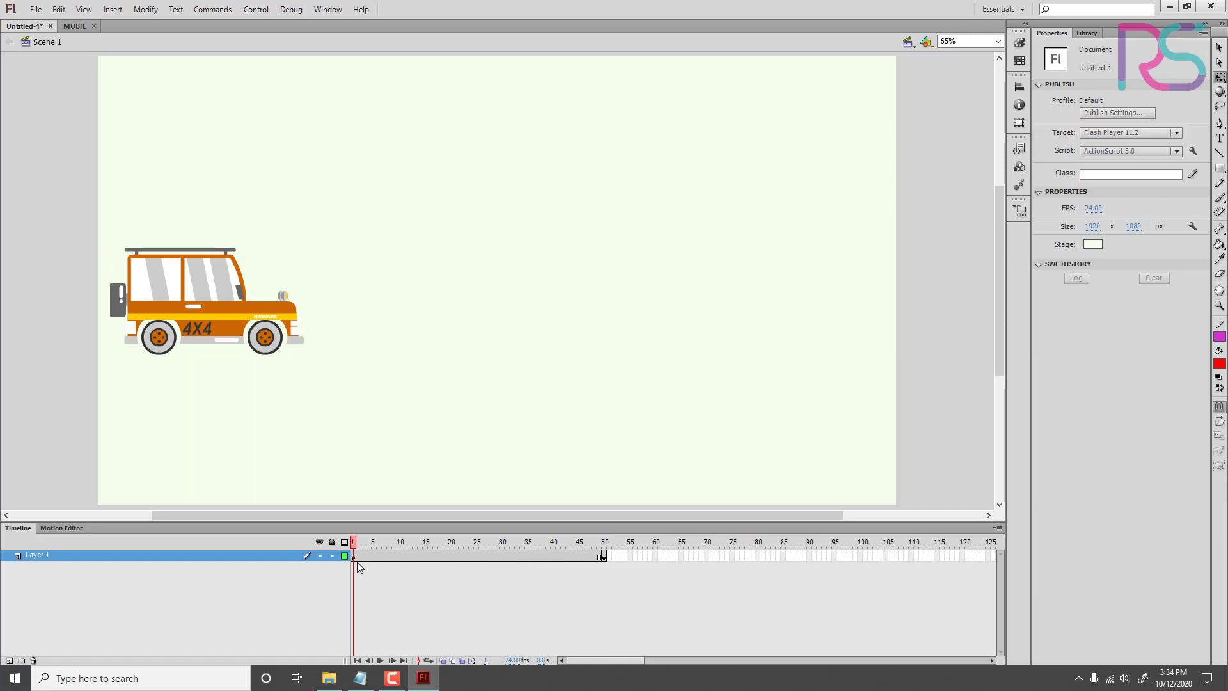
pyautogui.click(358, 555)
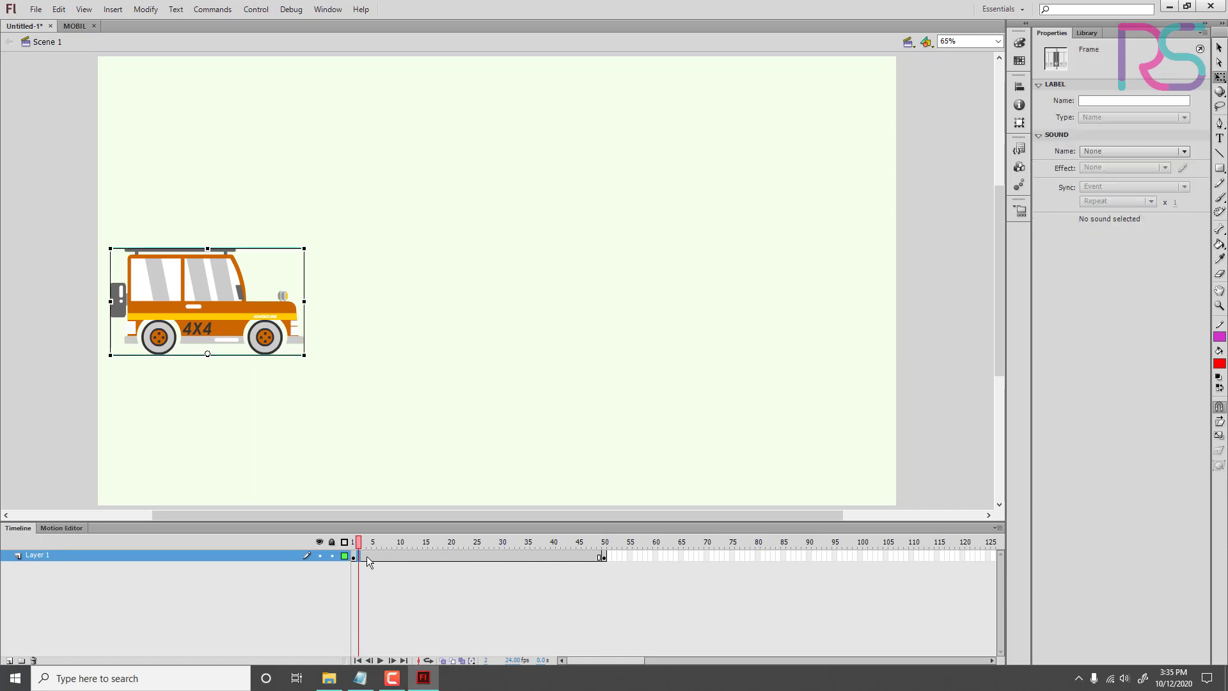
pyautogui.click(363, 555)
pyautogui.click(424, 554)
pyautogui.moveTo(358, 556); pyautogui.dragTo(603, 560)
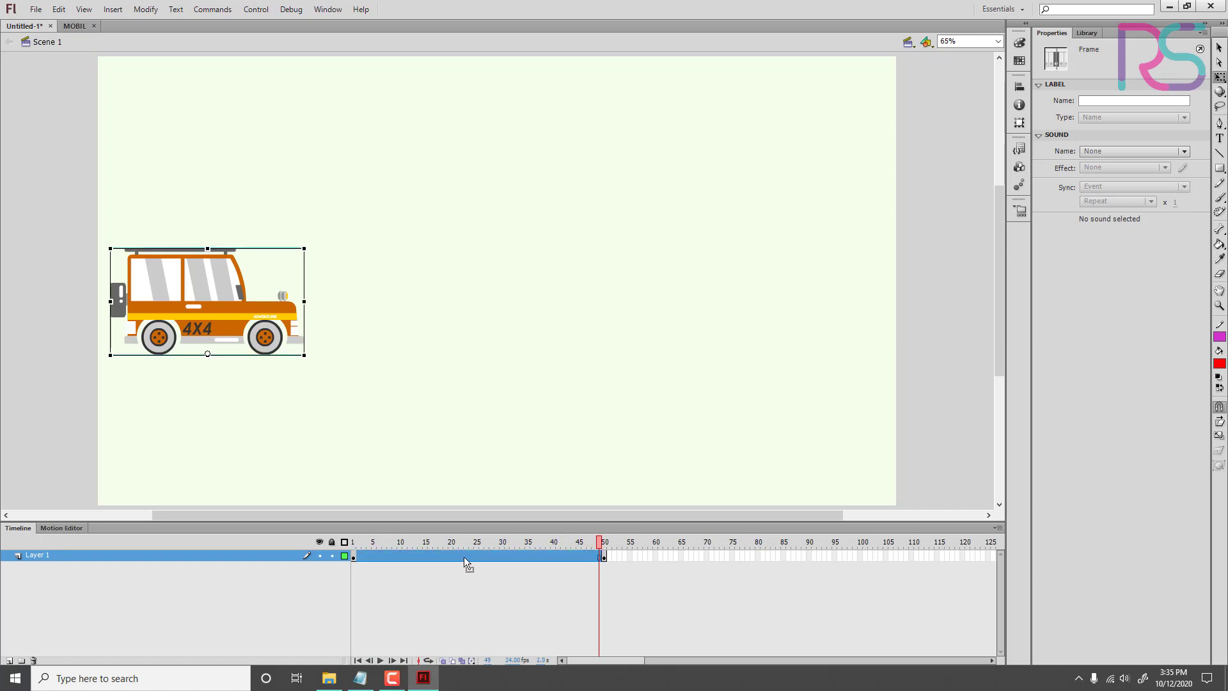
pyautogui.rightClick(405, 554)
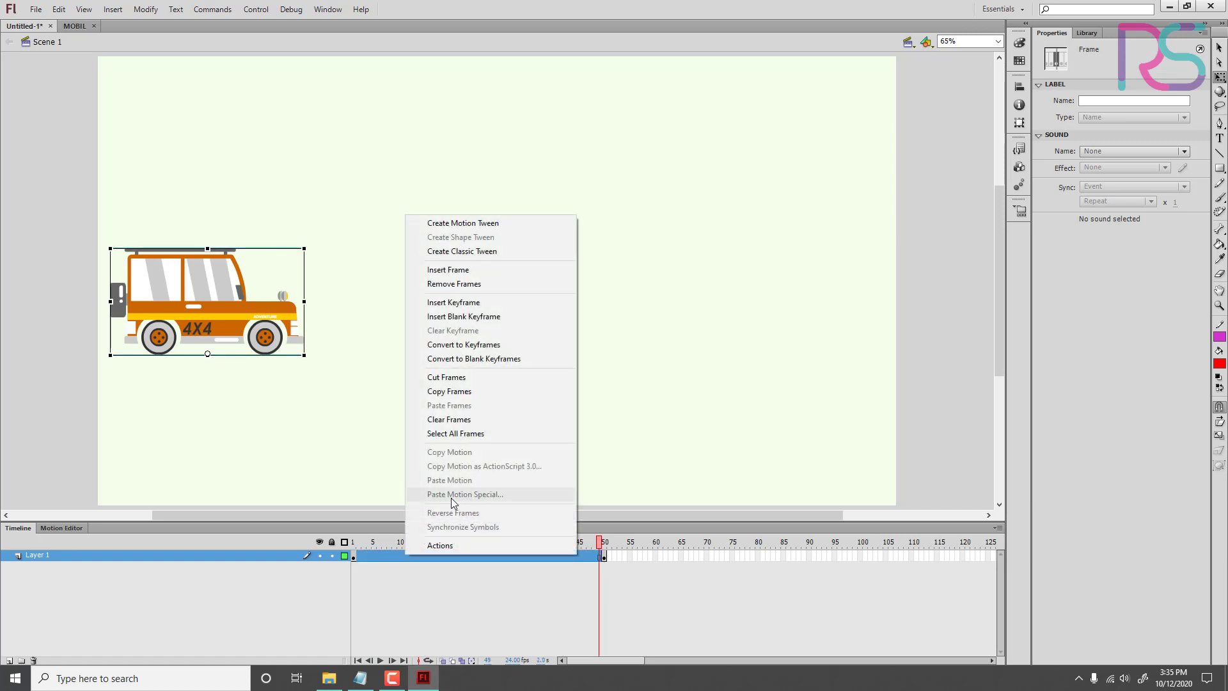
pyautogui.click(460, 272)
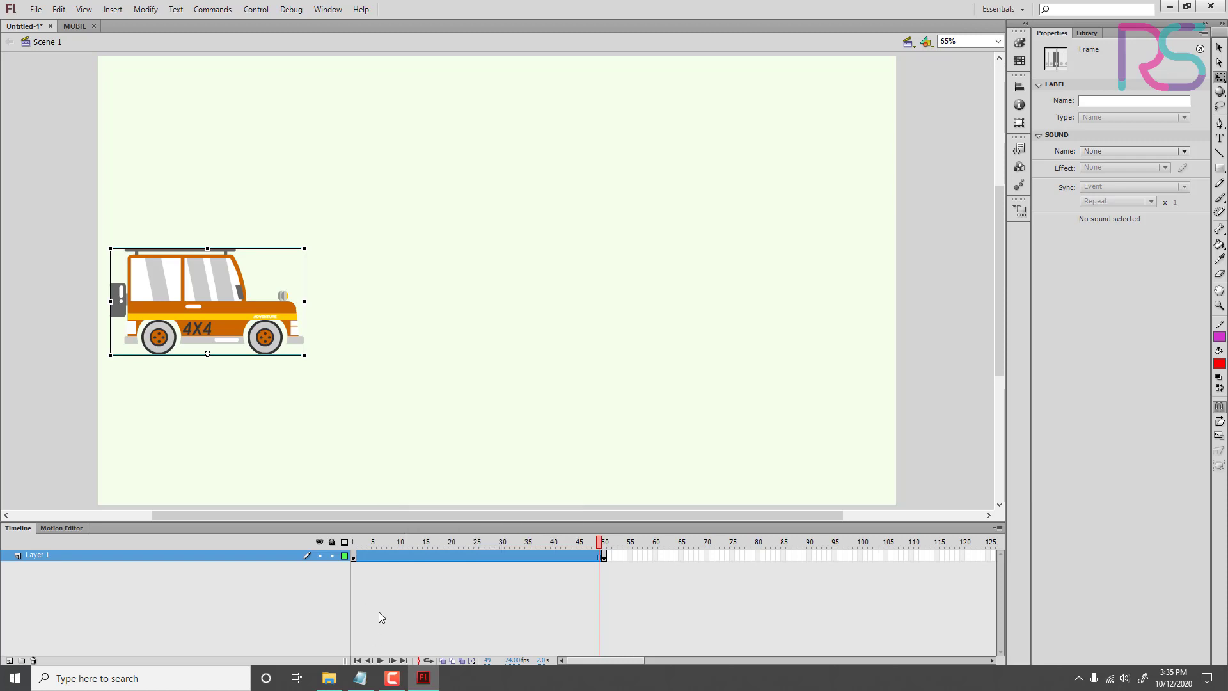
pyautogui.click(379, 611)
# Step: Insert a blank keyframe at frame 51 of Layer 1 and select it
pyautogui.moveTo(360, 551); pyautogui.dragTo(599, 554)
pyautogui.rightClick(609, 555)
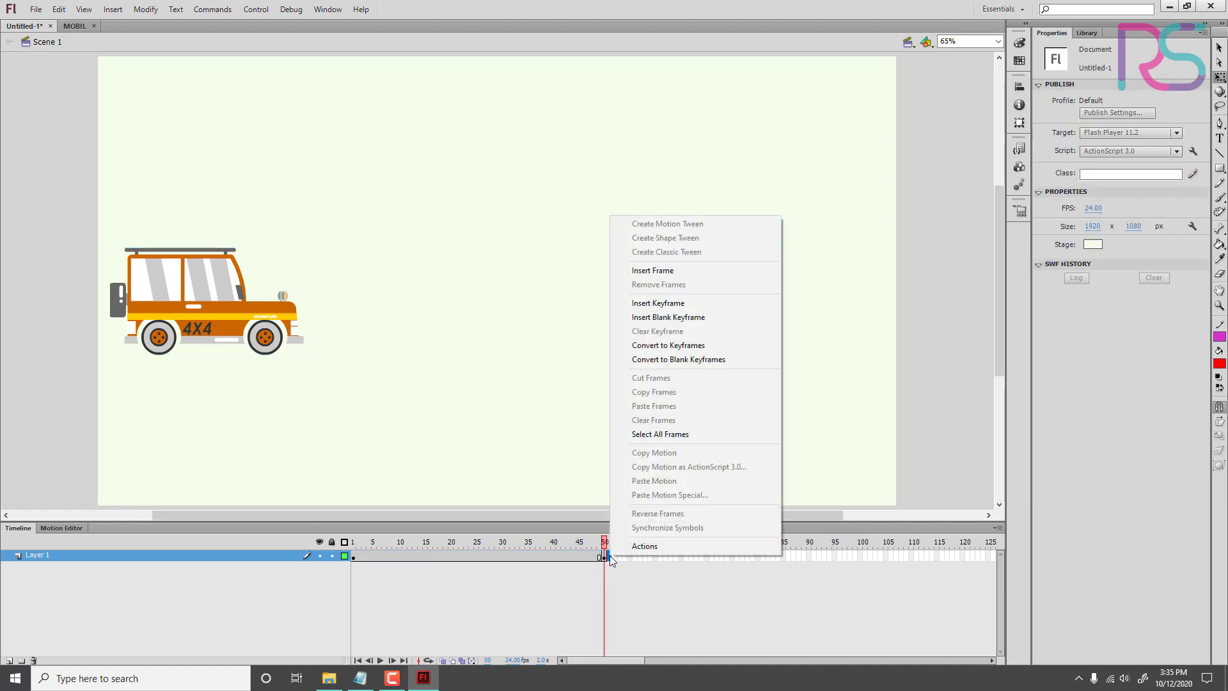
pyautogui.click(688, 317)
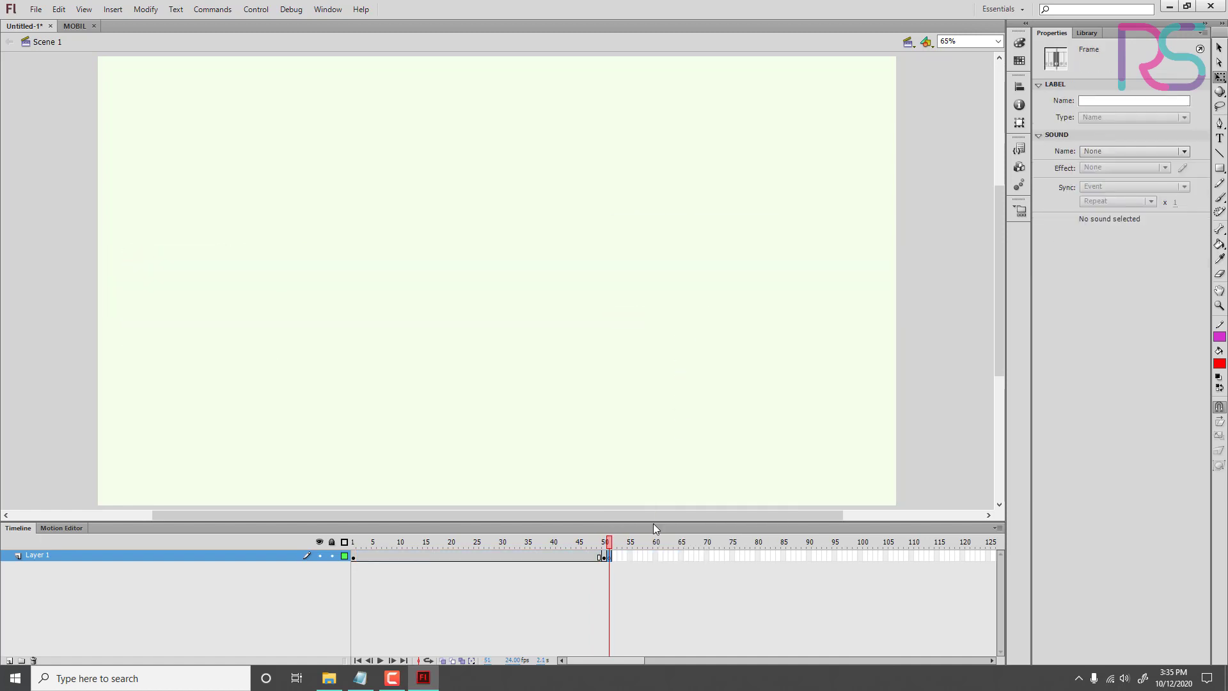
pyautogui.click(610, 558)
pyautogui.click(612, 566)
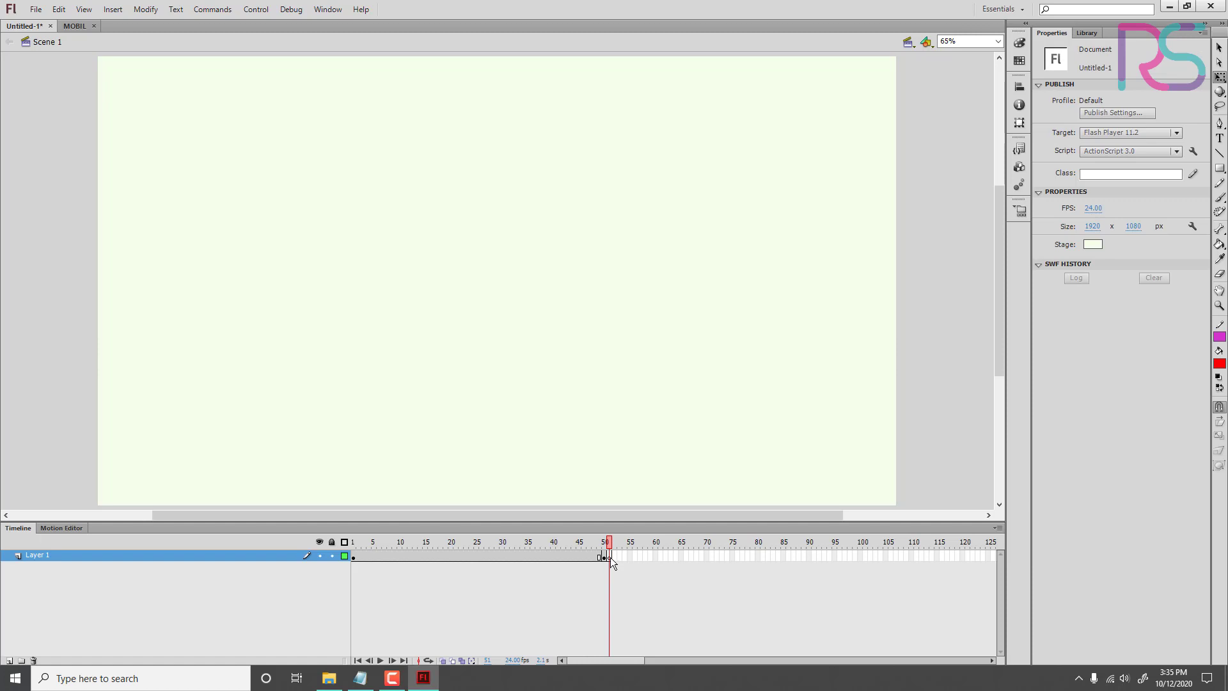
pyautogui.click(610, 558)
# Step: Compare the stage content at the keyframes on frames 1 and 50 and return the playhead to frame 1
pyautogui.click(477, 586)
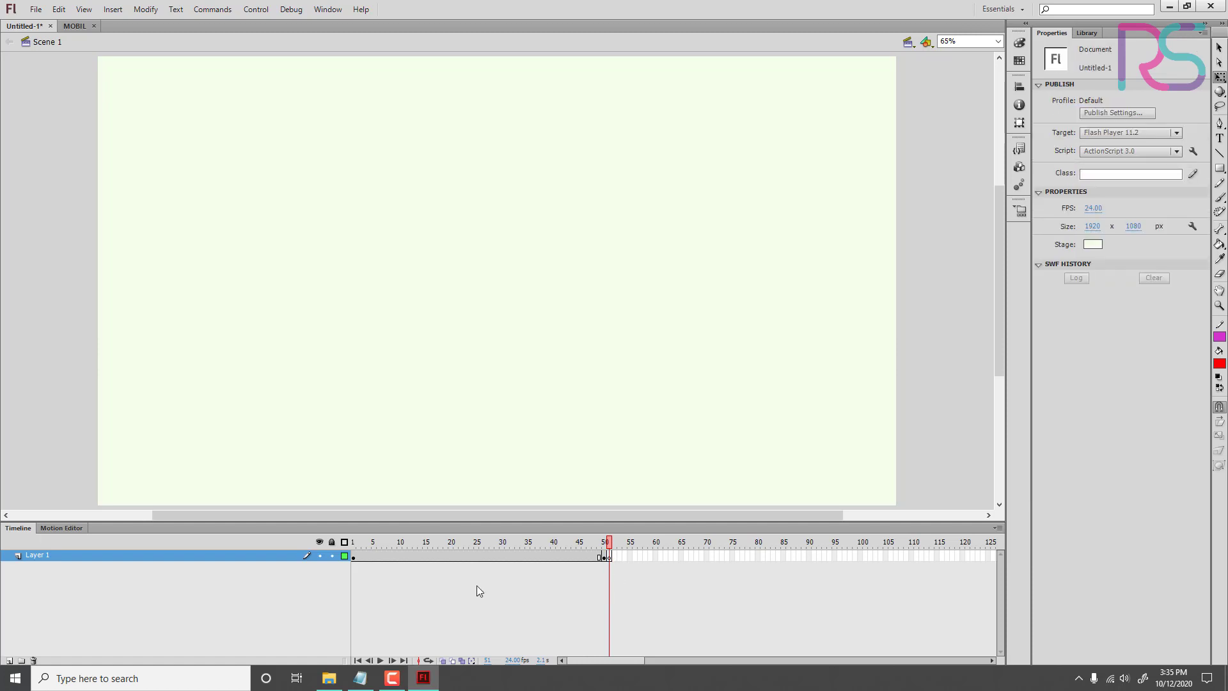
pyautogui.click(605, 558)
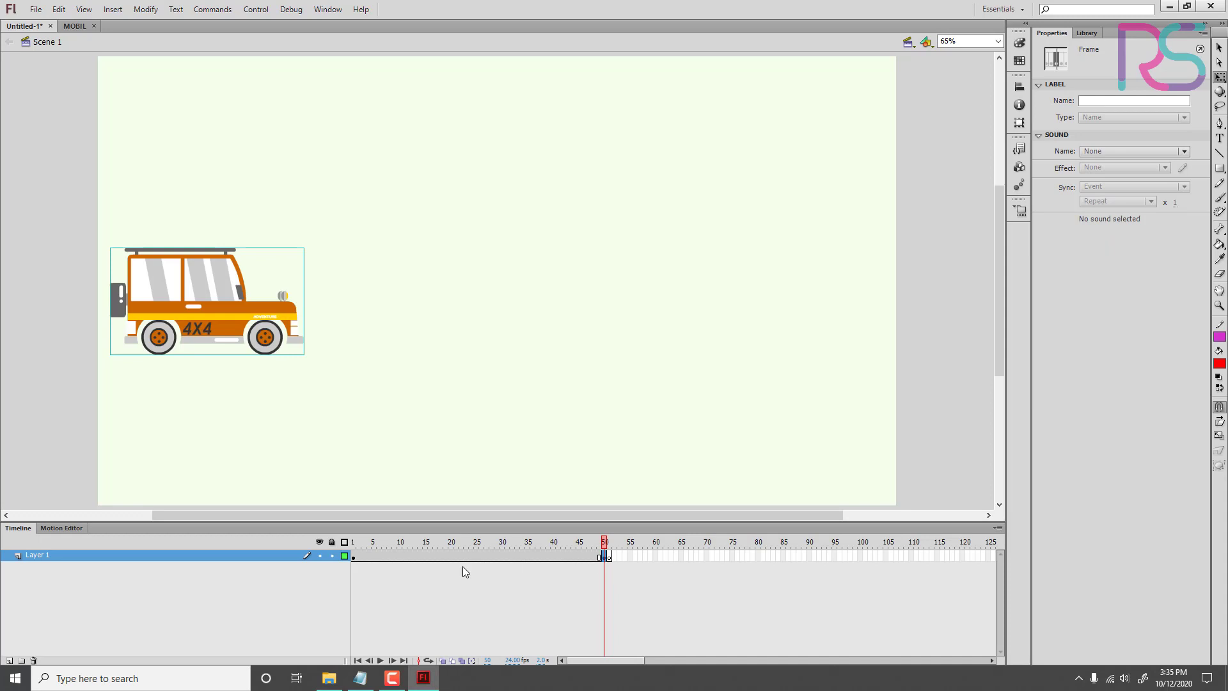
pyautogui.click(353, 558)
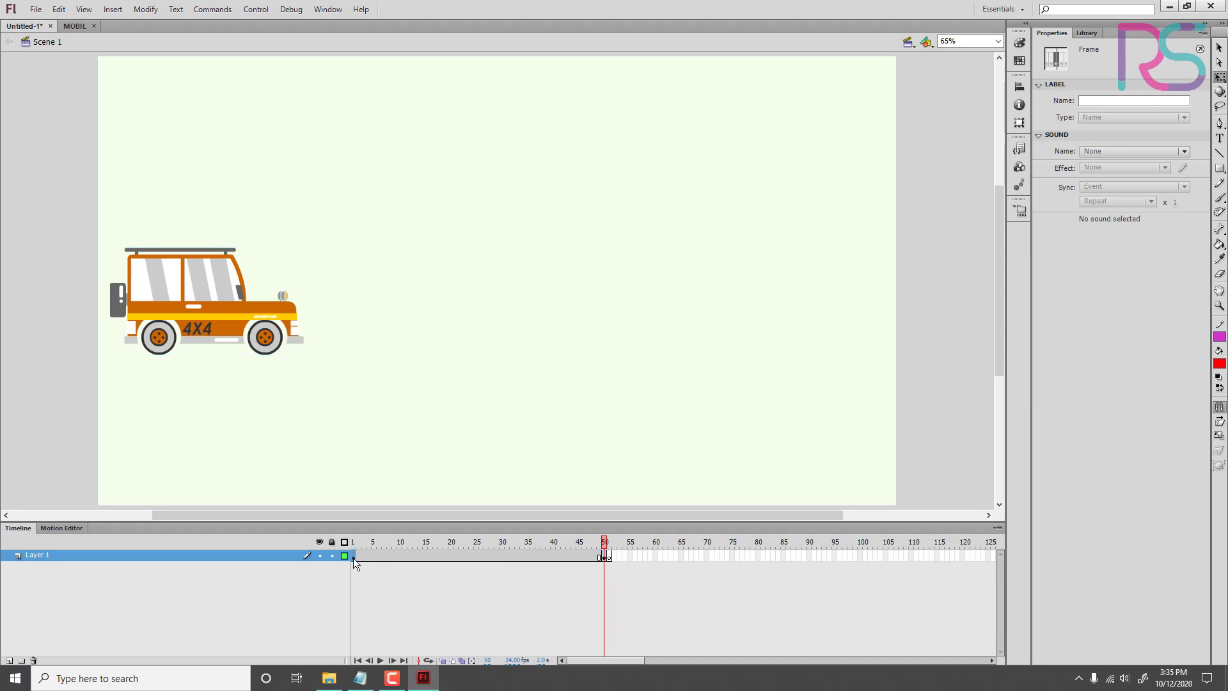
pyautogui.click(354, 558)
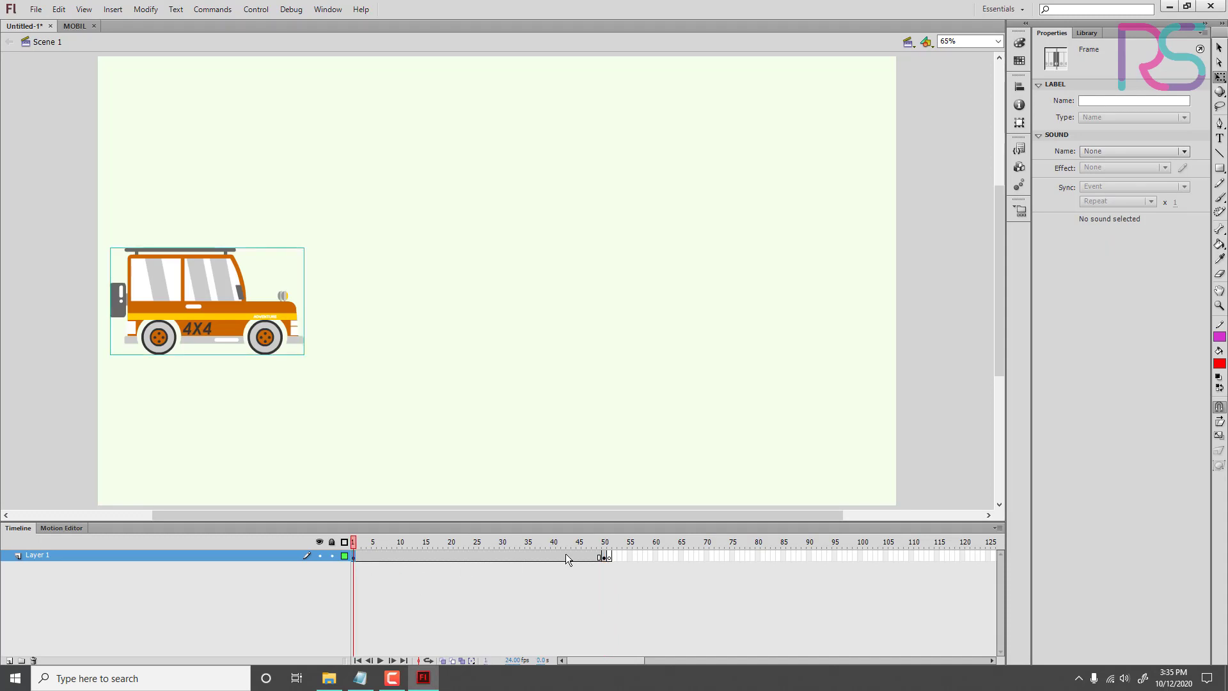
pyautogui.rightClick(604, 558)
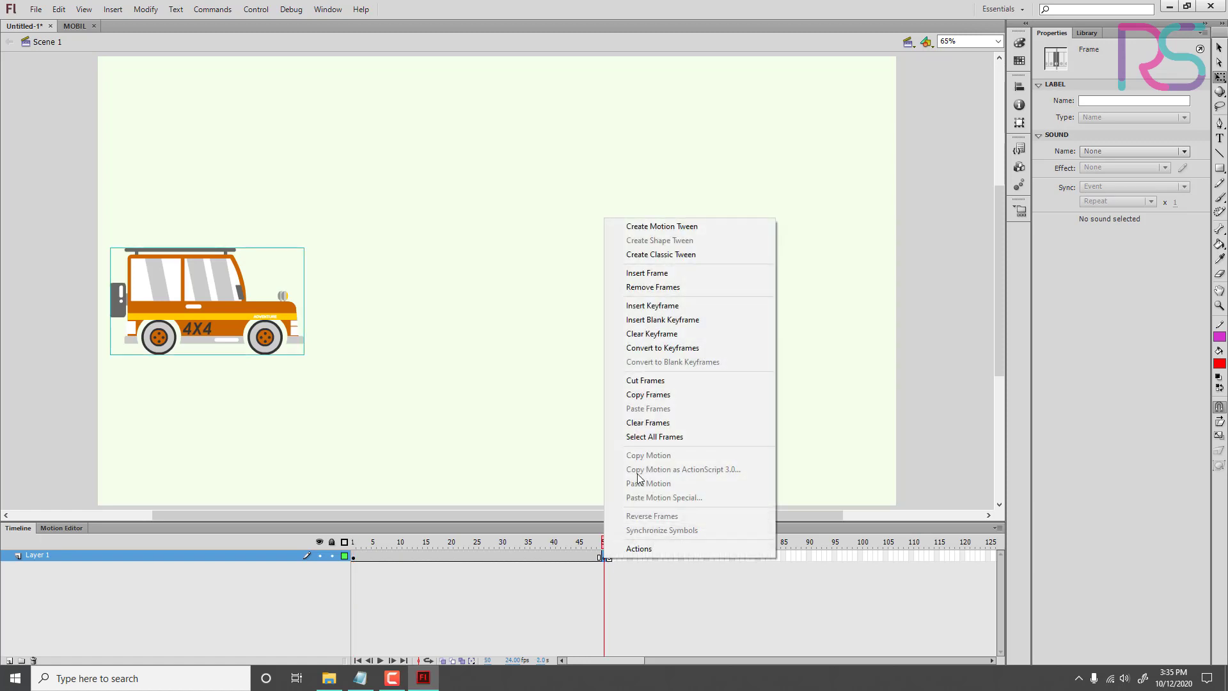
pyautogui.click(671, 306)
pyautogui.click(604, 554)
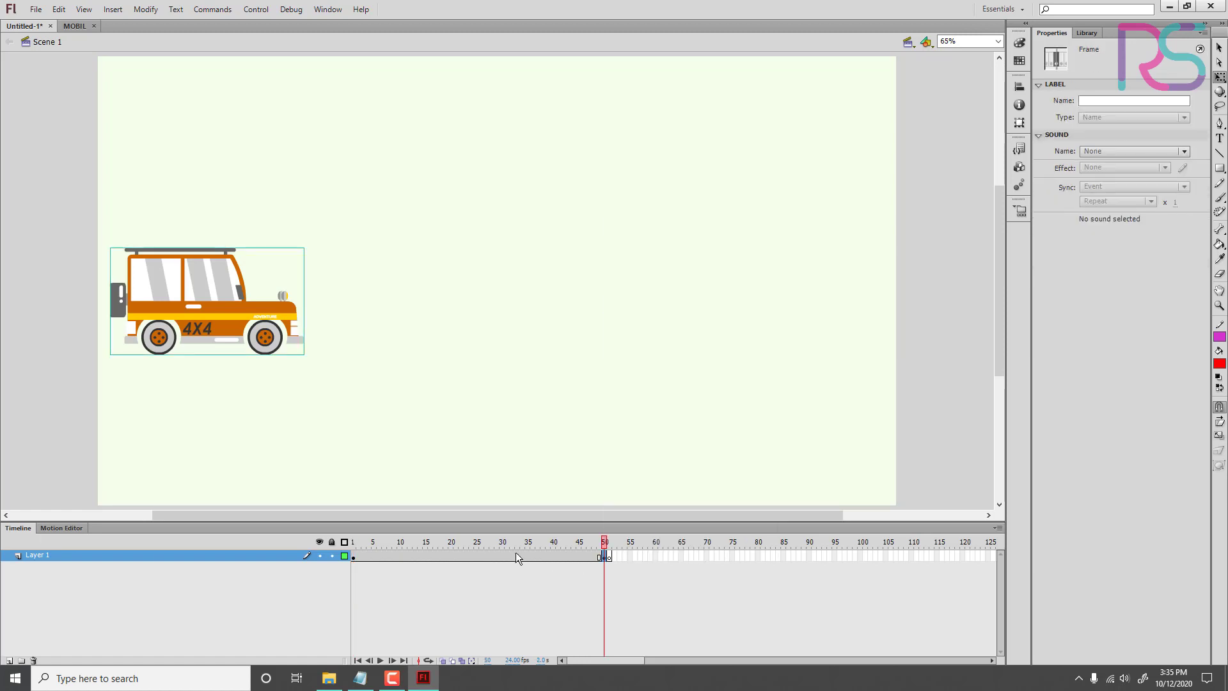
pyautogui.click(354, 556)
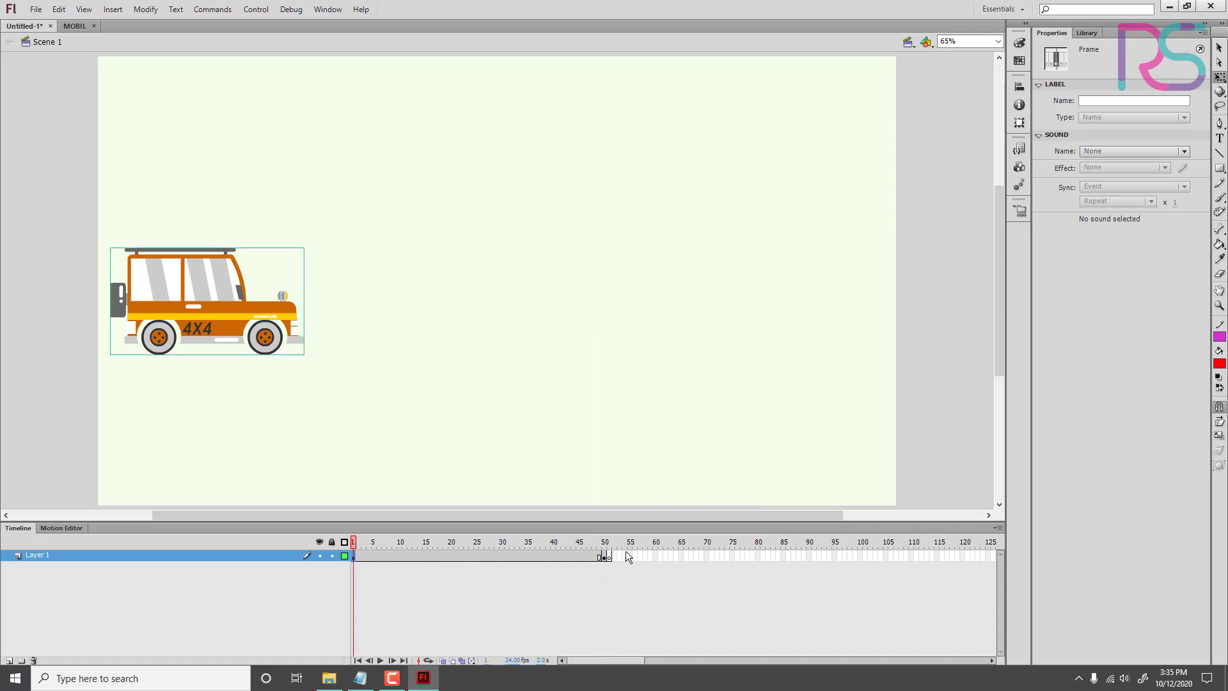
pyautogui.click(604, 556)
pyautogui.click(354, 556)
pyautogui.moveTo(362, 542); pyautogui.dragTo(329, 559)
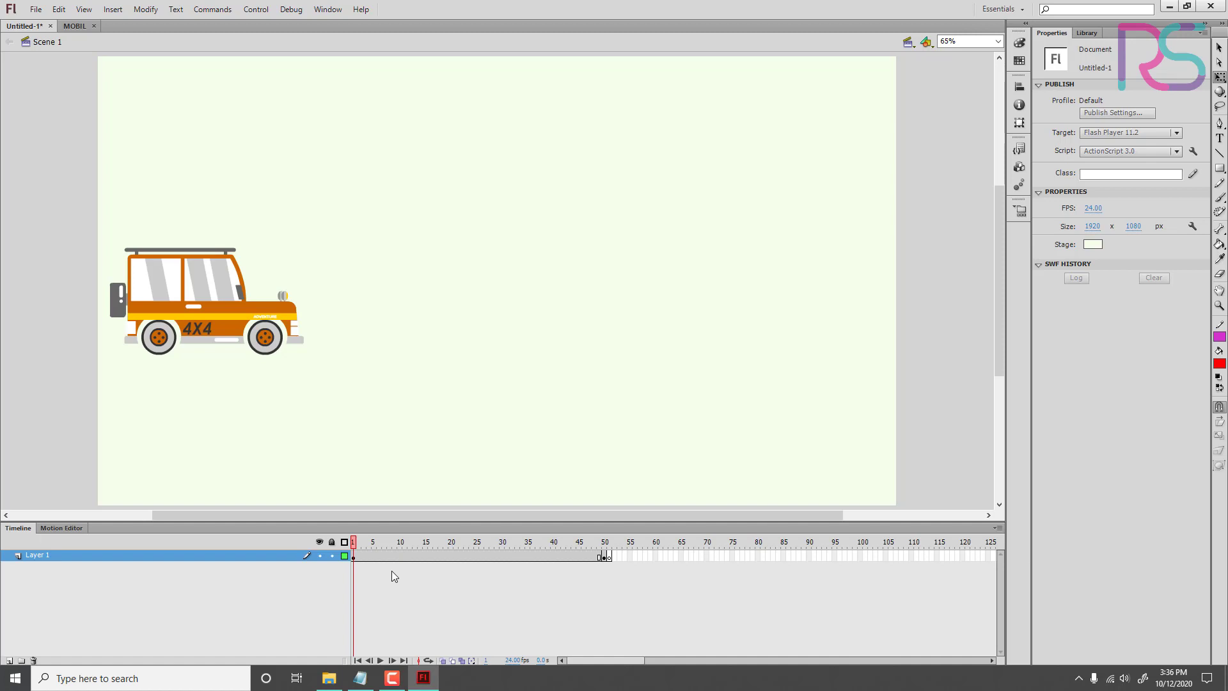
# Step: At the frame 50 keyframe, move the car horizontally to the stage's right side, about X 1439, Y 461
pyautogui.click(234, 341)
pyautogui.click(605, 556)
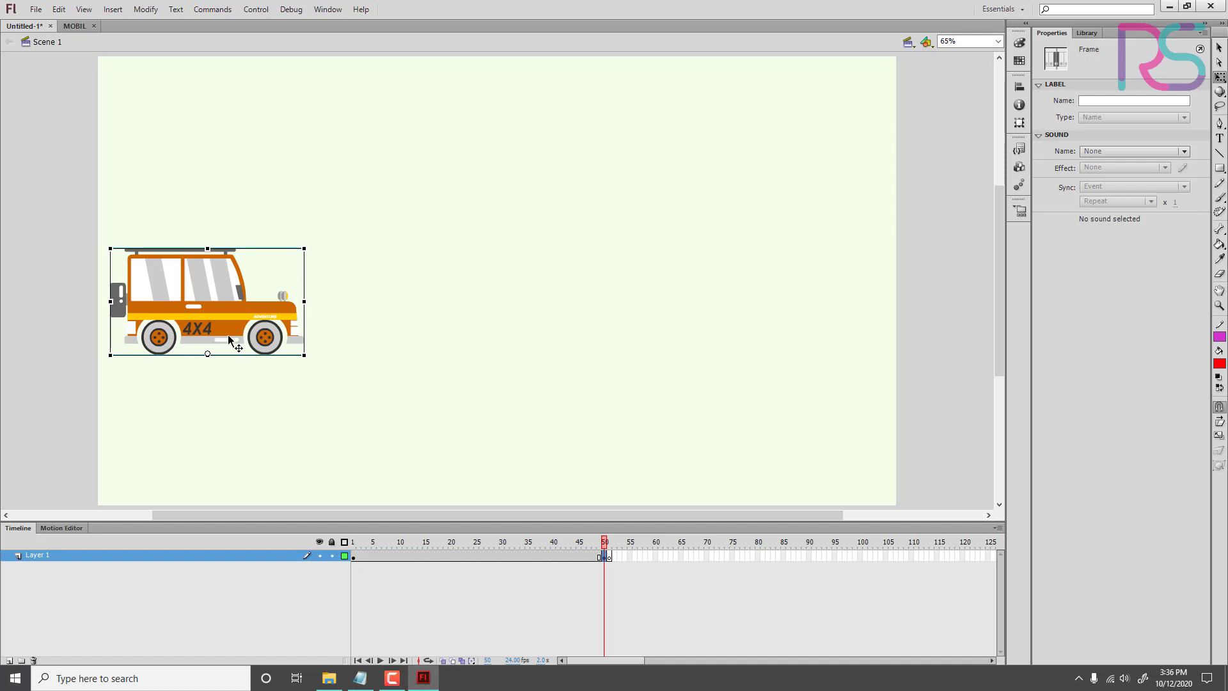
pyautogui.moveTo(216, 329); pyautogui.dragTo(804, 336)
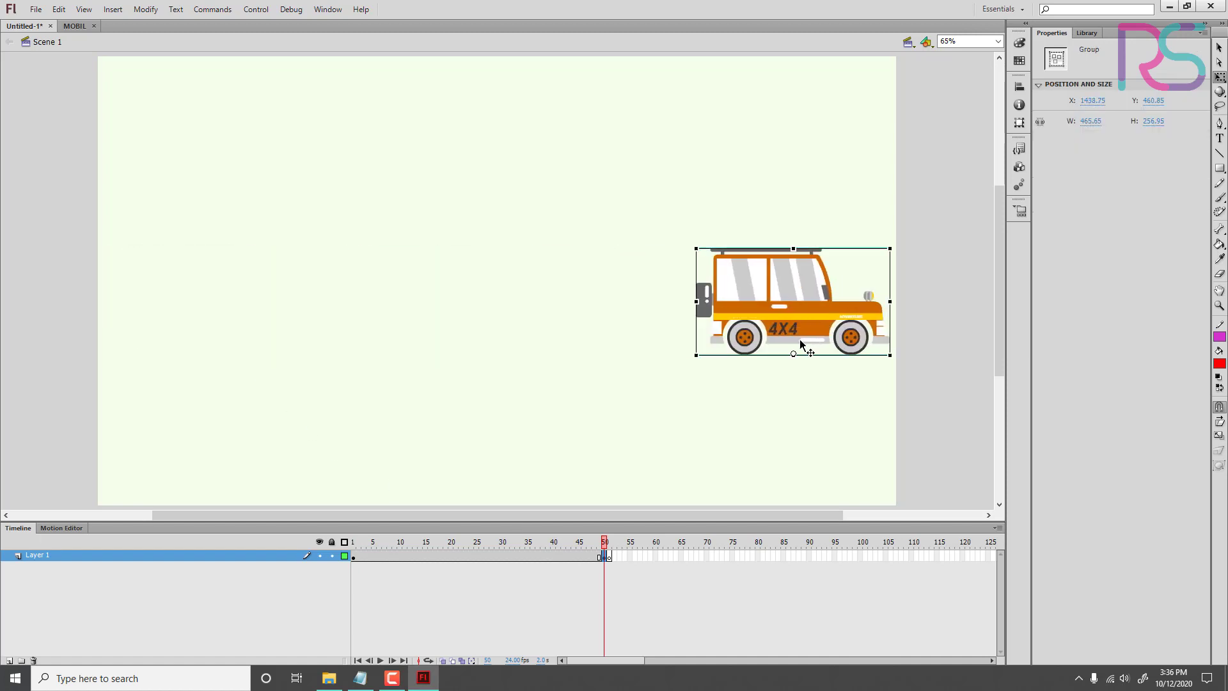
# Step: Check the blank keyframe at frame 51, return to frame 1 and play the animation
pyautogui.click(609, 557)
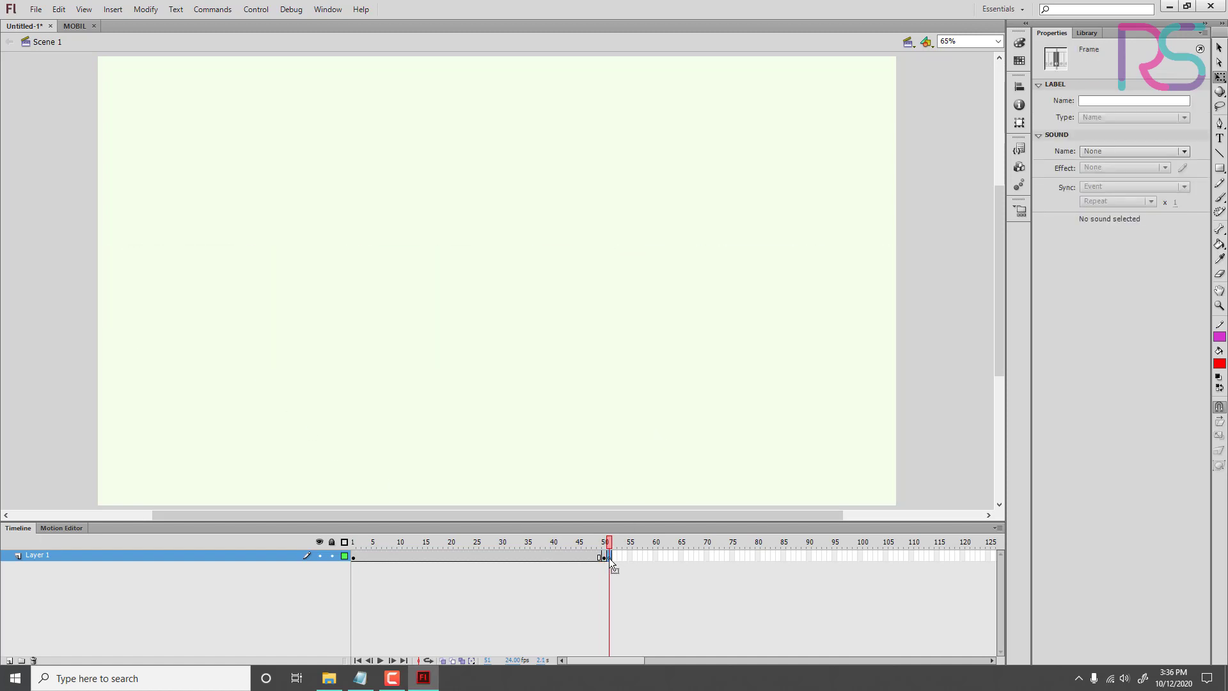
pyautogui.click(297, 552)
pyautogui.click(339, 564)
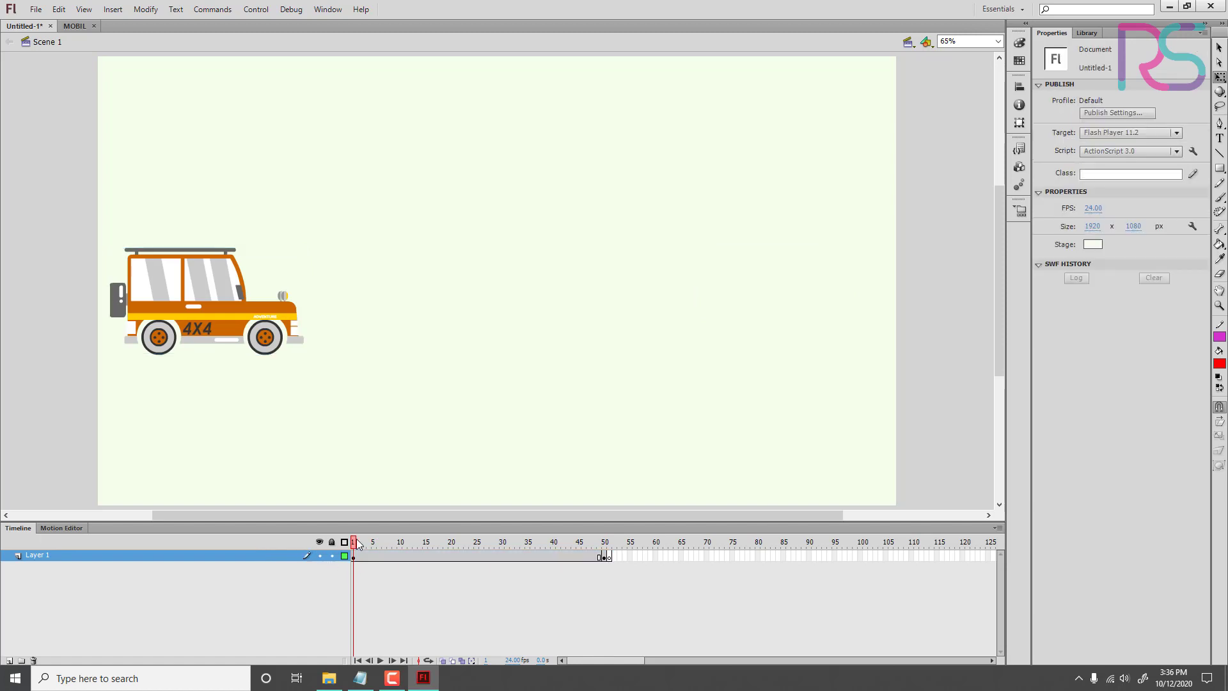
pyautogui.press('Return')
# Step: Clear the blank keyframe at frame 51 and remove that frame from Layer 1
pyautogui.rightClick(612, 554)
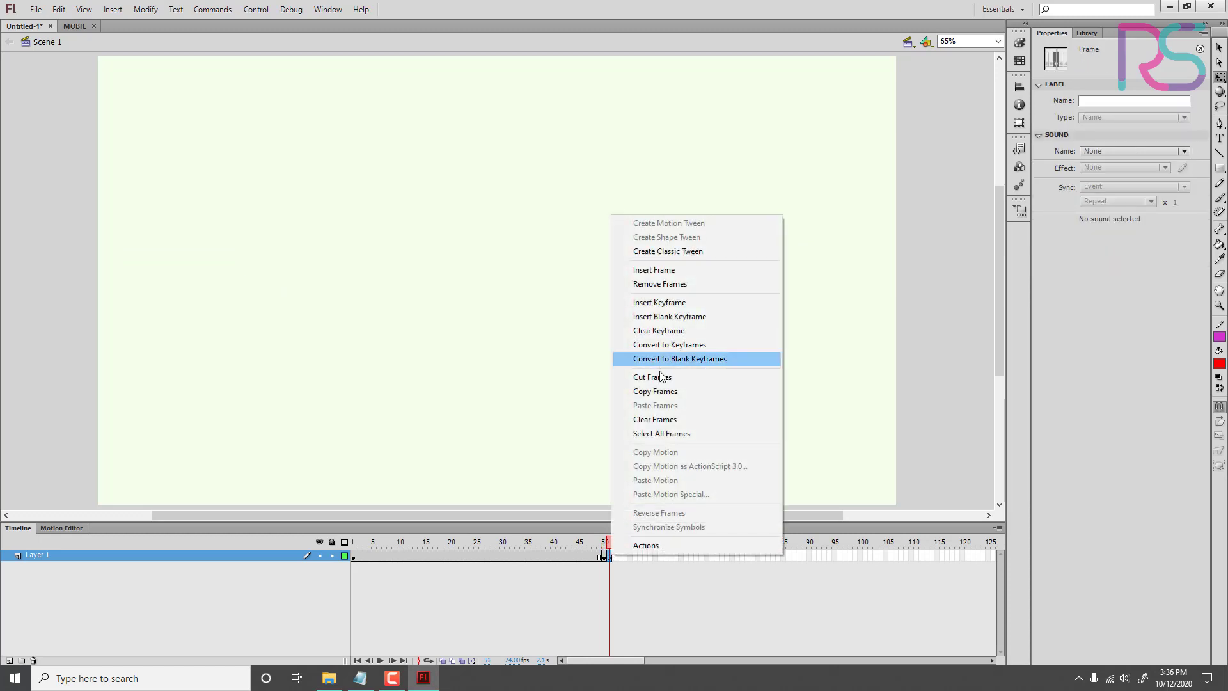
pyautogui.click(665, 330)
pyautogui.click(613, 569)
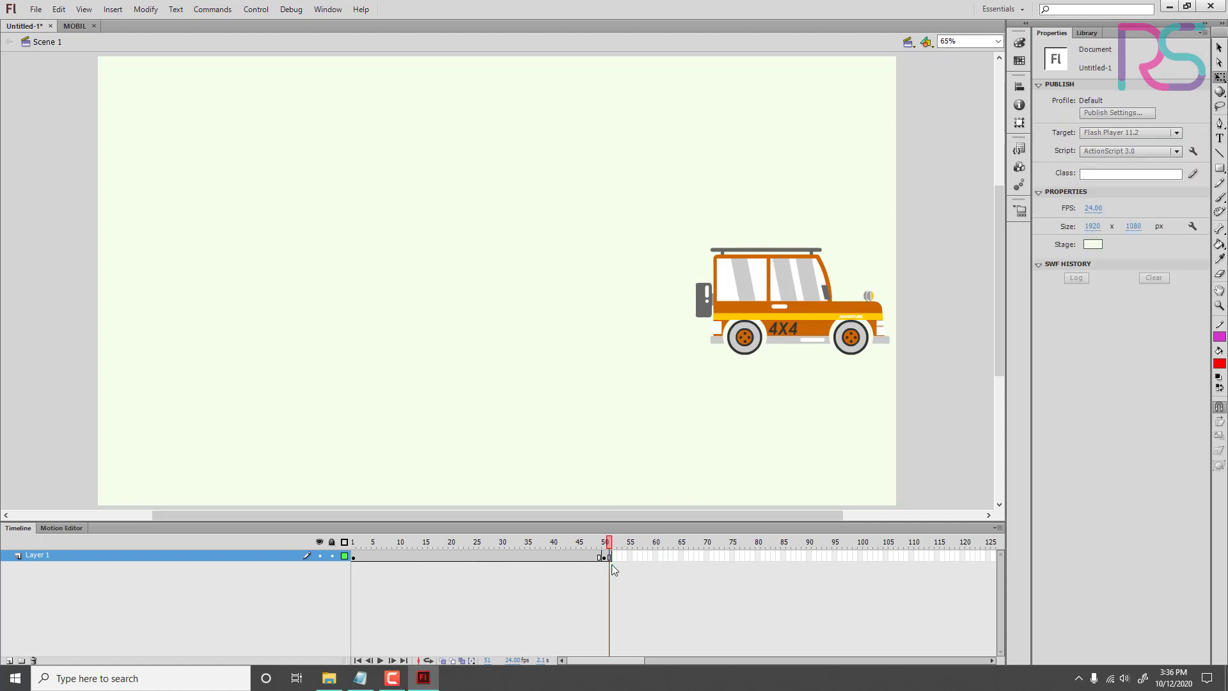
pyautogui.click(609, 558)
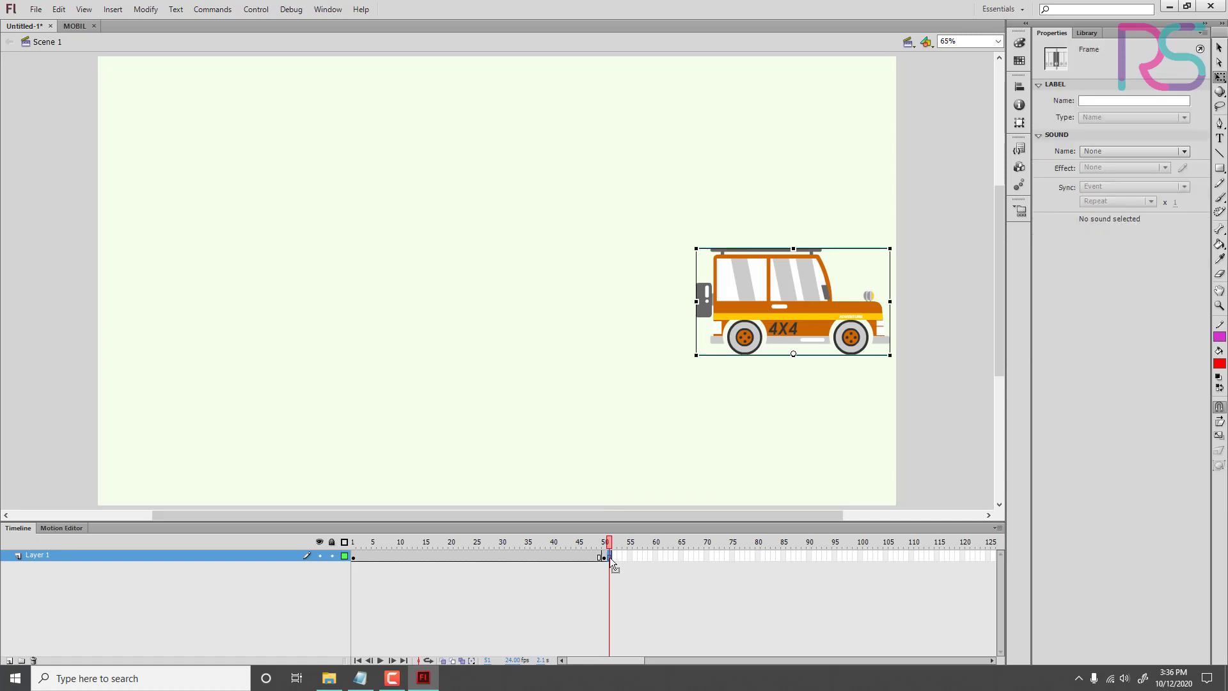
pyautogui.rightClick(609, 556)
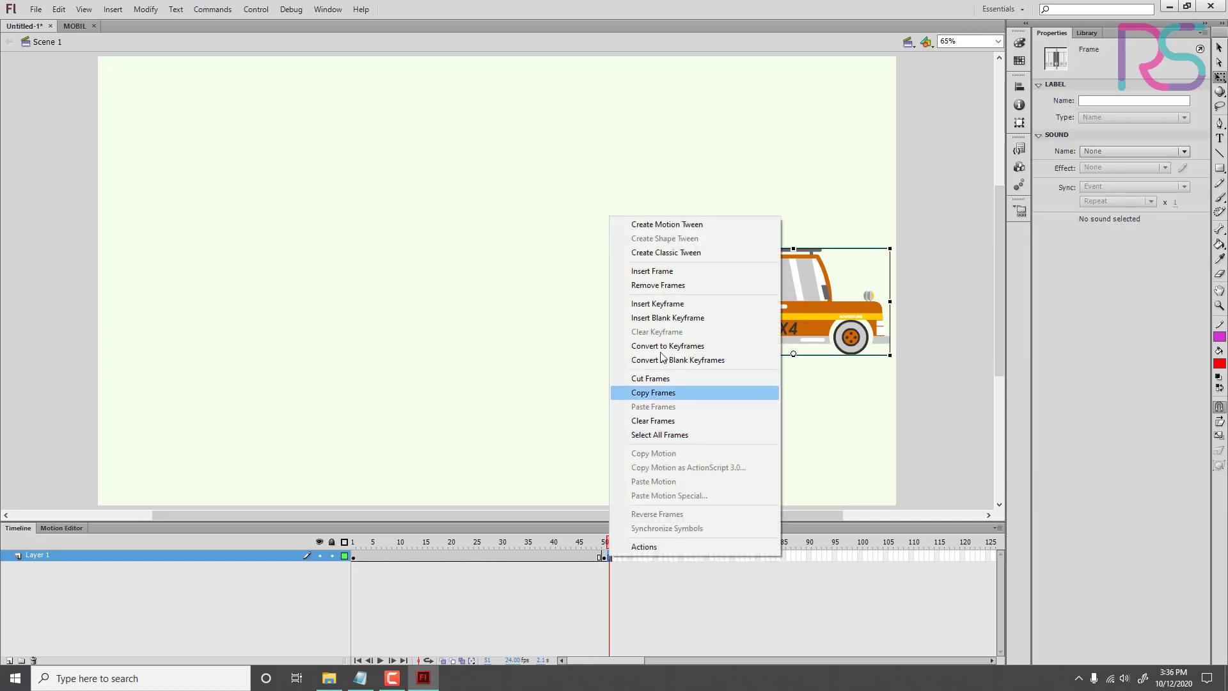
pyautogui.click(668, 287)
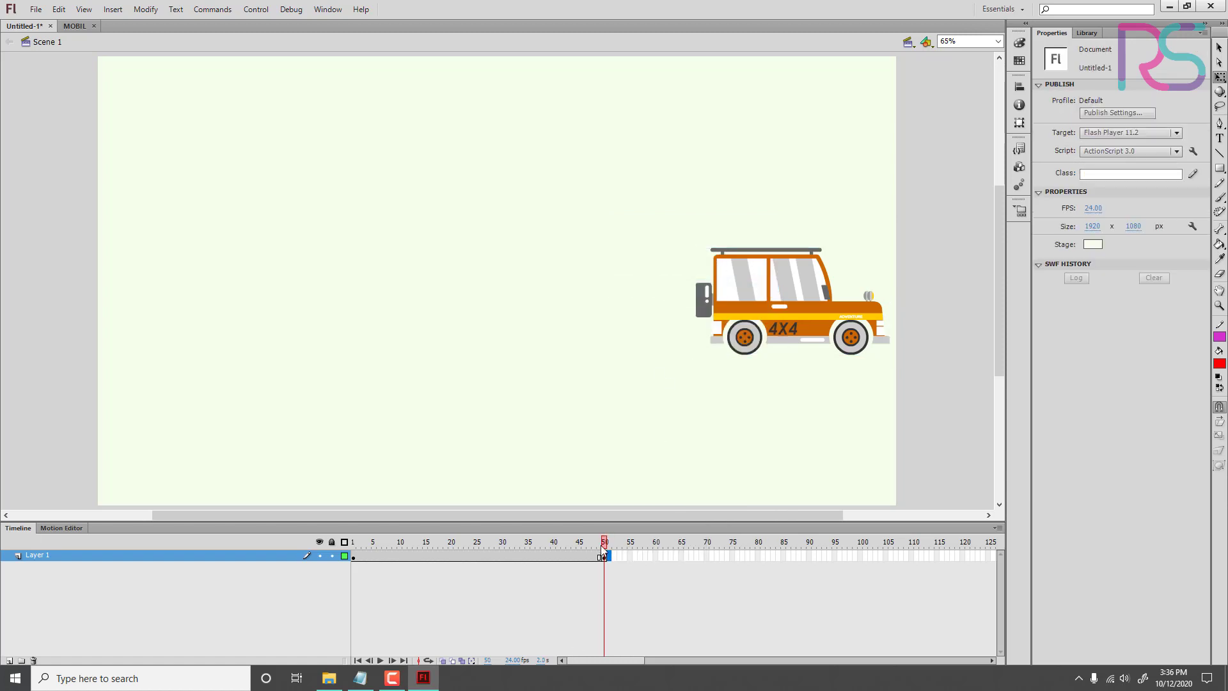
# Step: Play the animation from frame 1 and scrub the timeline to review the car's jump between the two keyframes
pyautogui.moveTo(604, 544); pyautogui.dragTo(270, 527)
pyautogui.press('Return')
pyautogui.moveTo(497, 554); pyautogui.dragTo(604, 543)
pyautogui.click(389, 586)
pyautogui.press('Return')
pyautogui.moveTo(605, 543); pyautogui.dragTo(642, 562)
# Step: Insert a keyframe at frame 5 of Layer 1
pyautogui.click(372, 555)
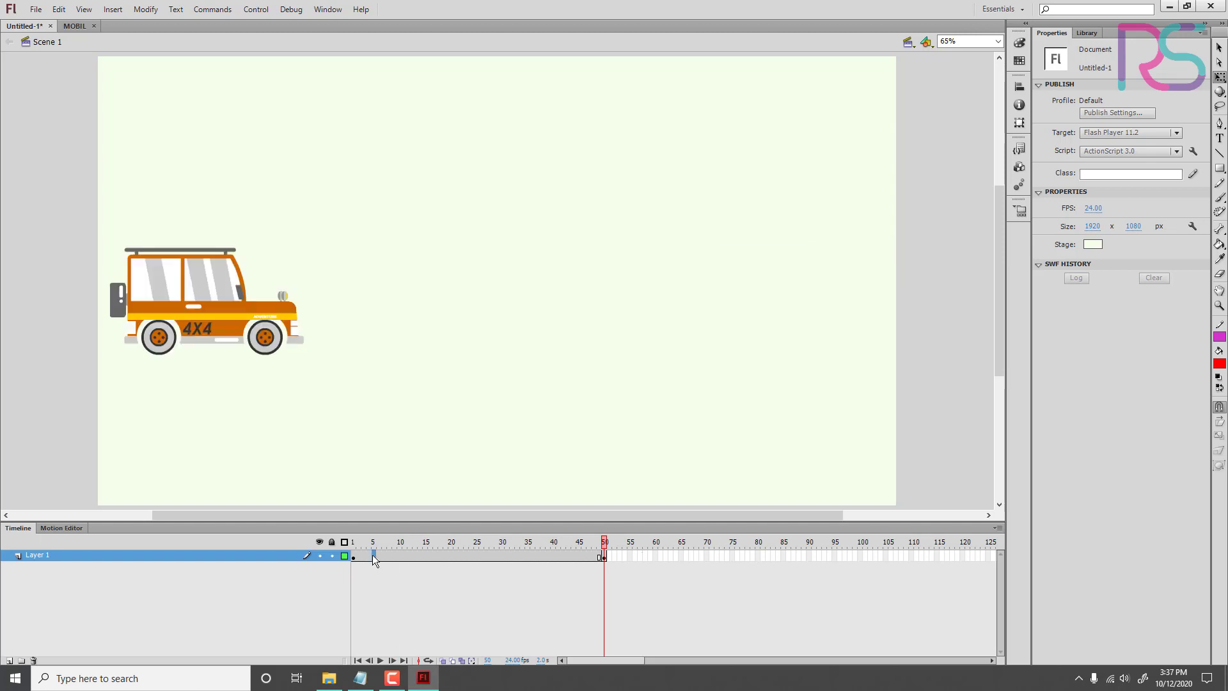
pyautogui.rightClick(373, 555)
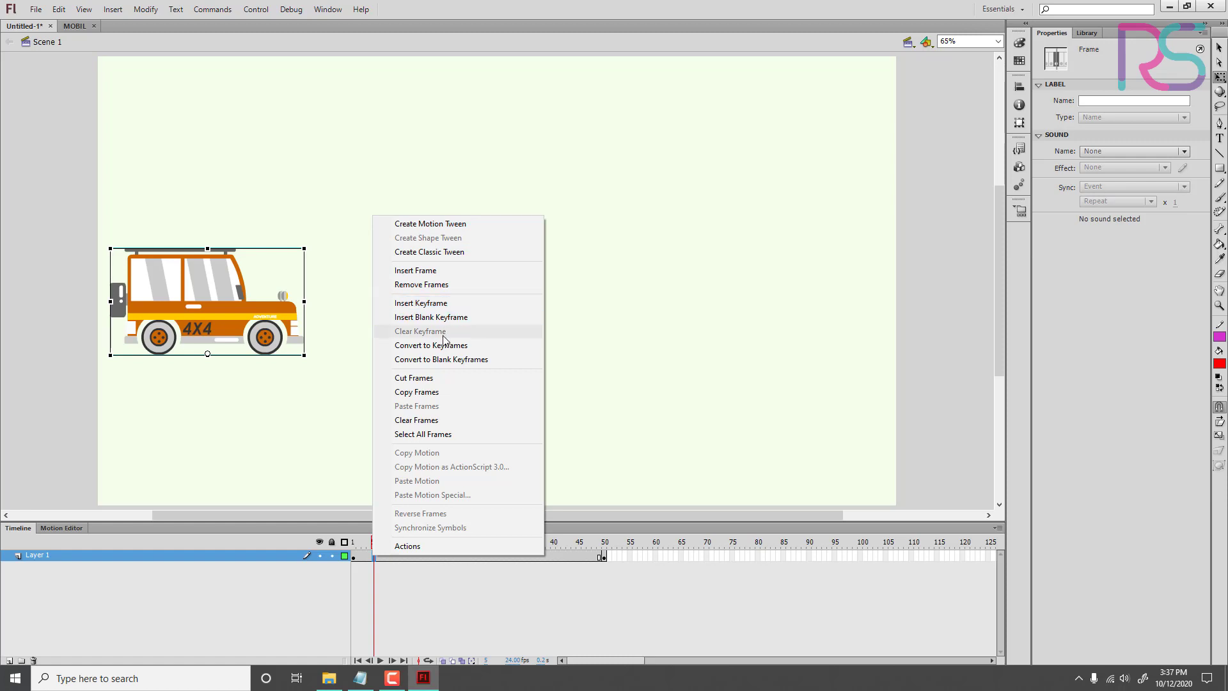
pyautogui.click(435, 305)
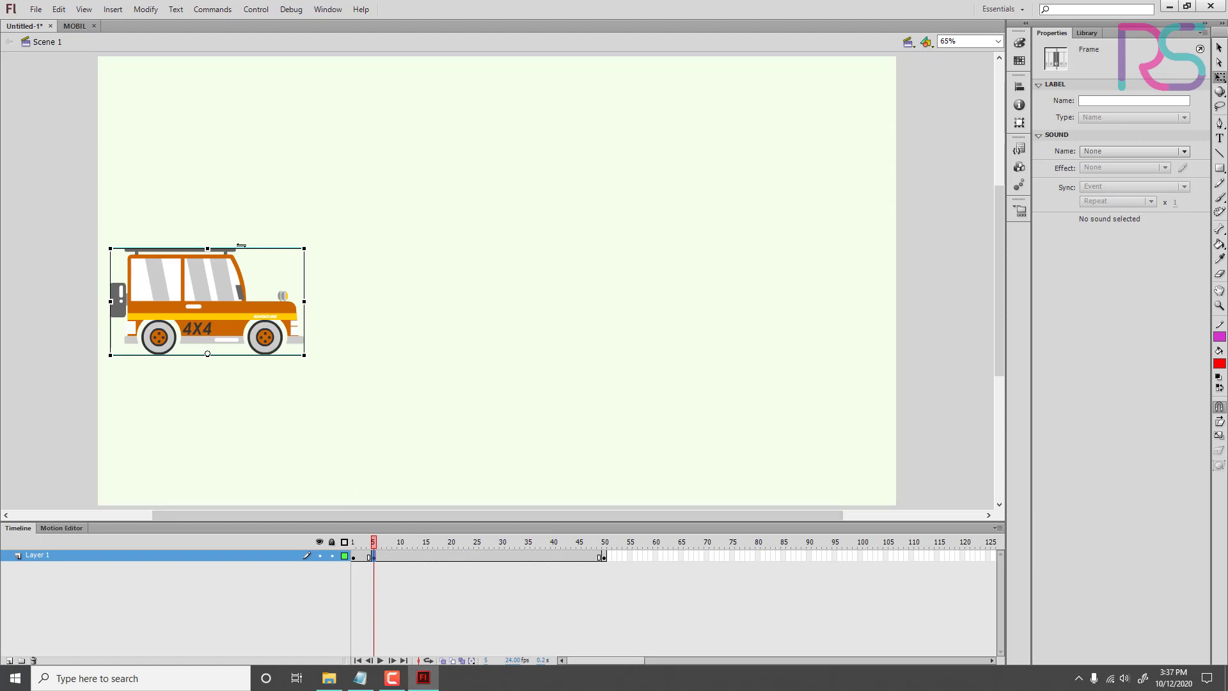
# Step: Insert a keyframe at frame 45 of Layer 1 and check the keyframes at frames 1, 5 and 45
pyautogui.click(578, 556)
pyautogui.rightClick(579, 557)
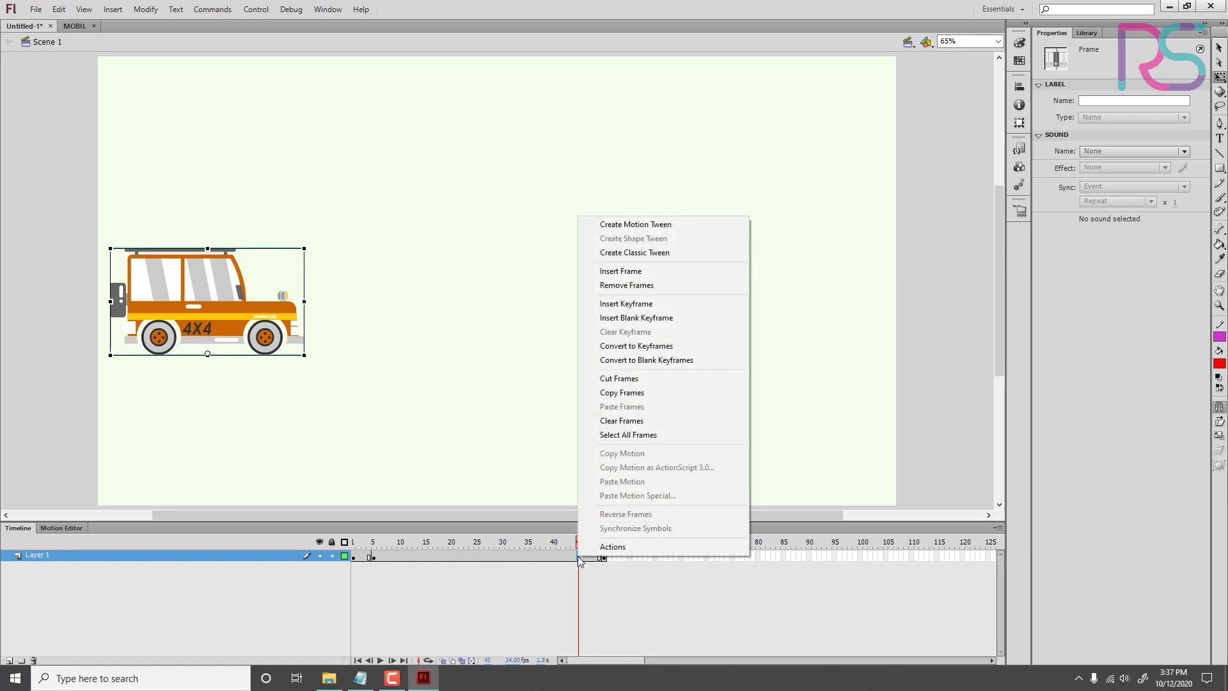
pyautogui.click(653, 304)
pyautogui.moveTo(556, 548); pyautogui.dragTo(351, 562)
pyautogui.click(354, 557)
pyautogui.click(374, 558)
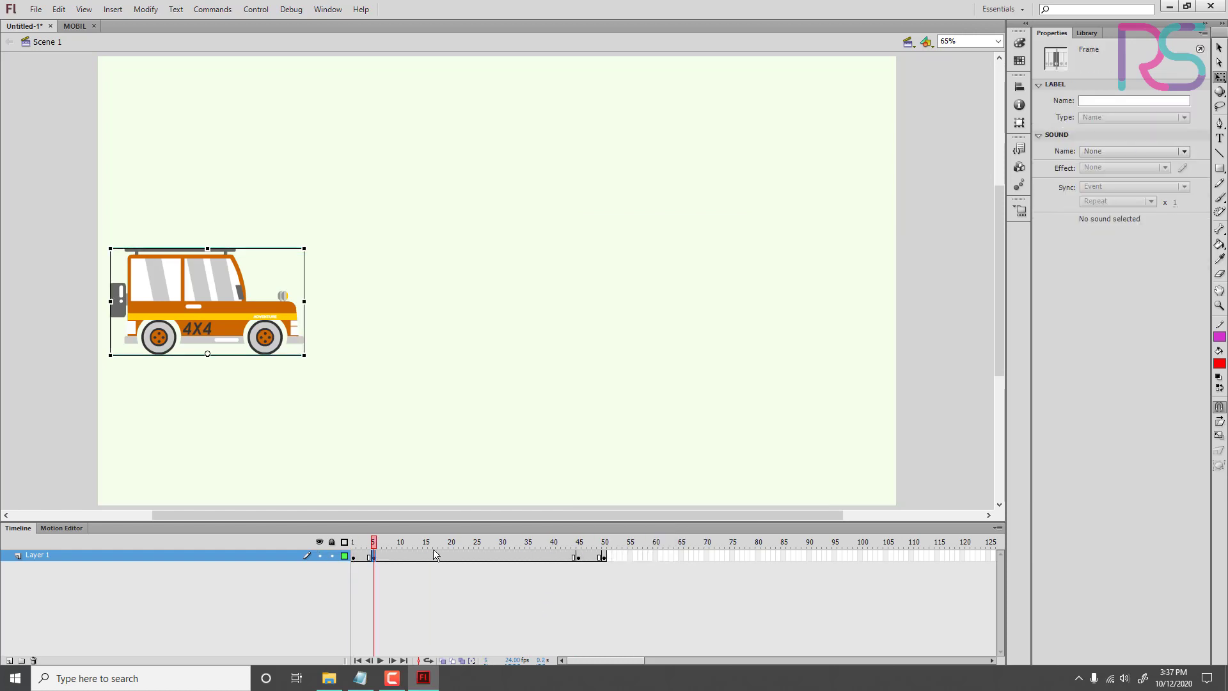
pyautogui.click(579, 558)
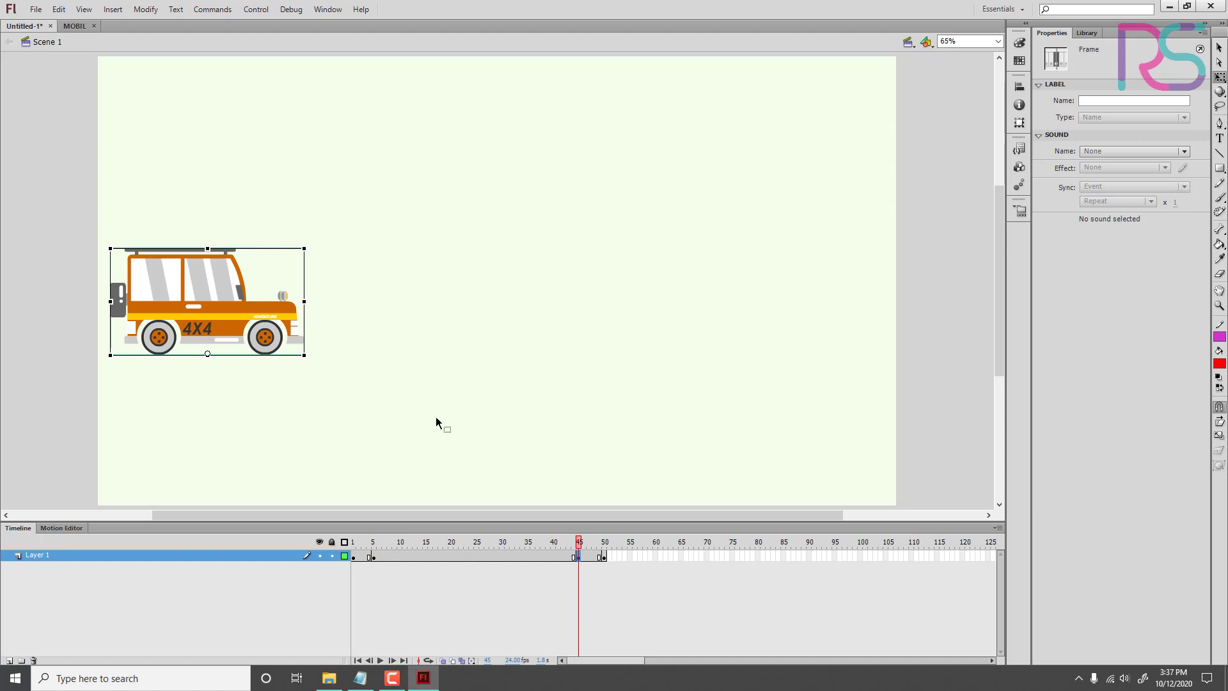
# Step: Copy the frame 50 keyframe and paste it onto frame 45 of Layer 1, checking the result by scrubbing
pyautogui.click(604, 556)
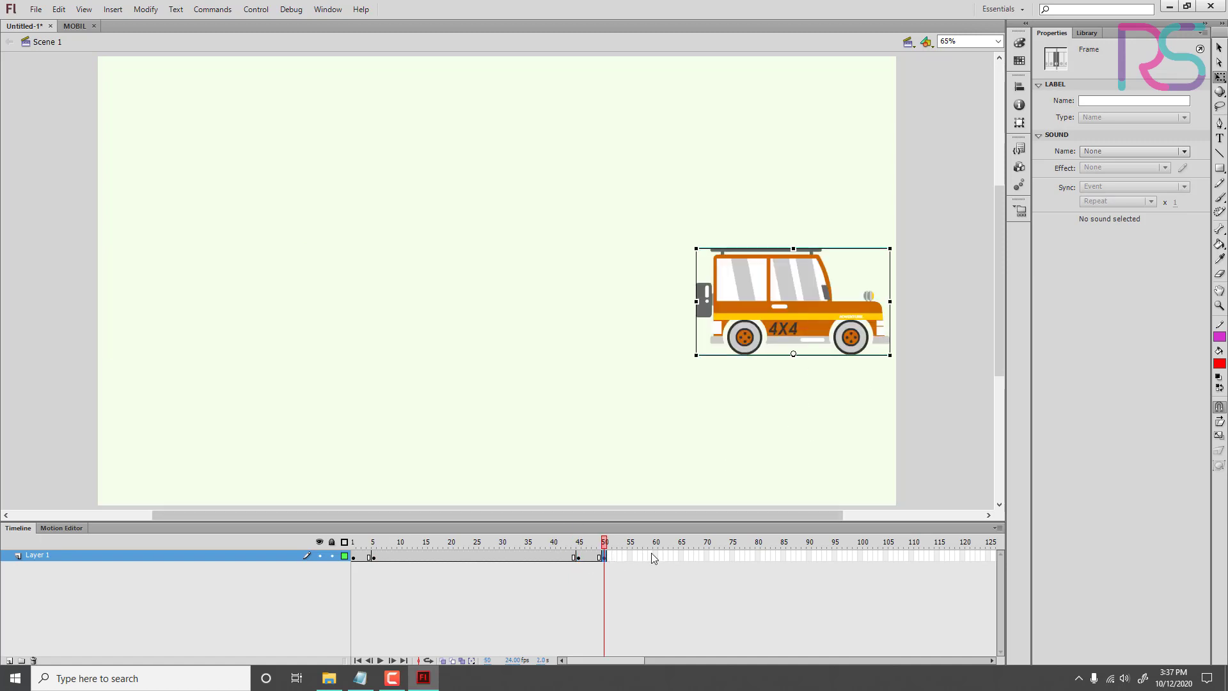
pyautogui.rightClick(606, 556)
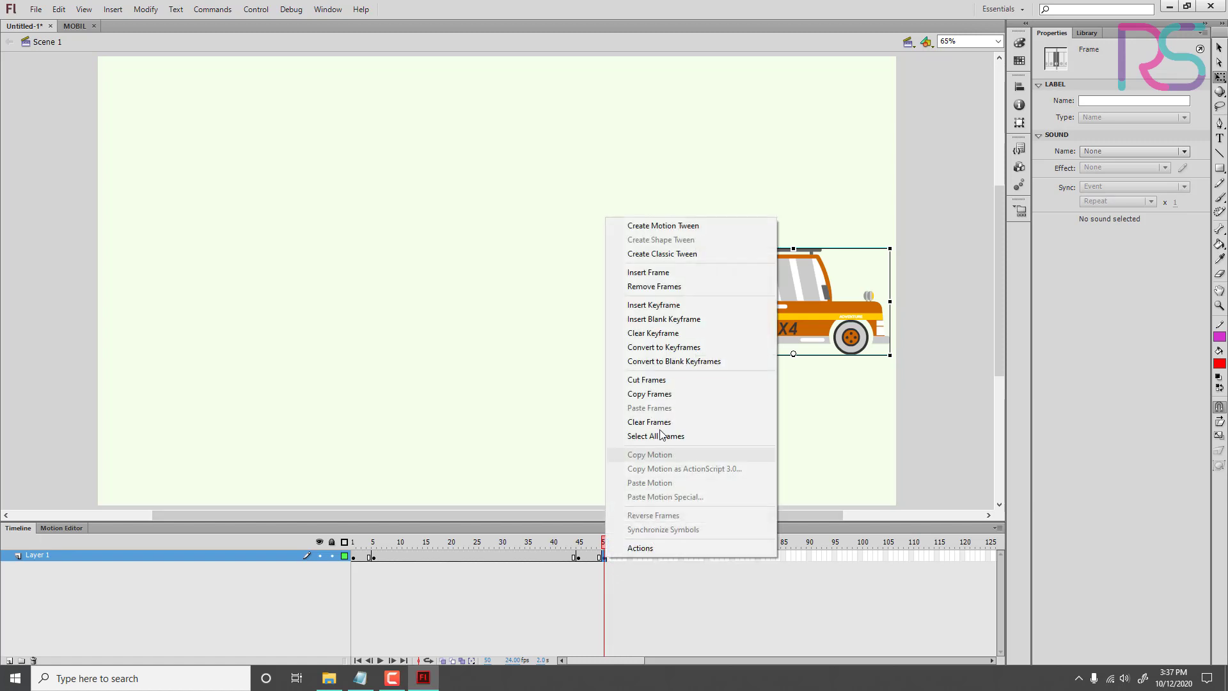
pyautogui.click(650, 394)
pyautogui.rightClick(579, 557)
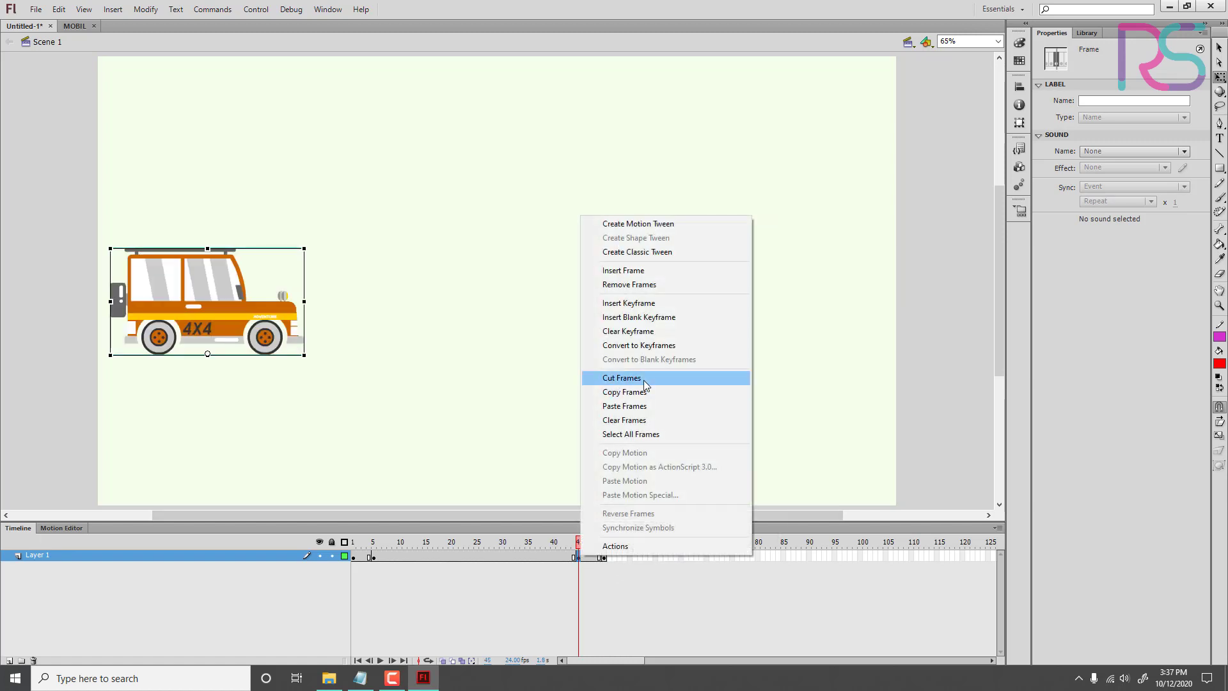
pyautogui.click(640, 407)
pyautogui.moveTo(579, 556); pyautogui.dragTo(374, 577)
# Step: Insert a keyframe at frame 20 and move the car horizontally to the right, to about X 577
pyautogui.click(376, 557)
pyautogui.click(220, 282)
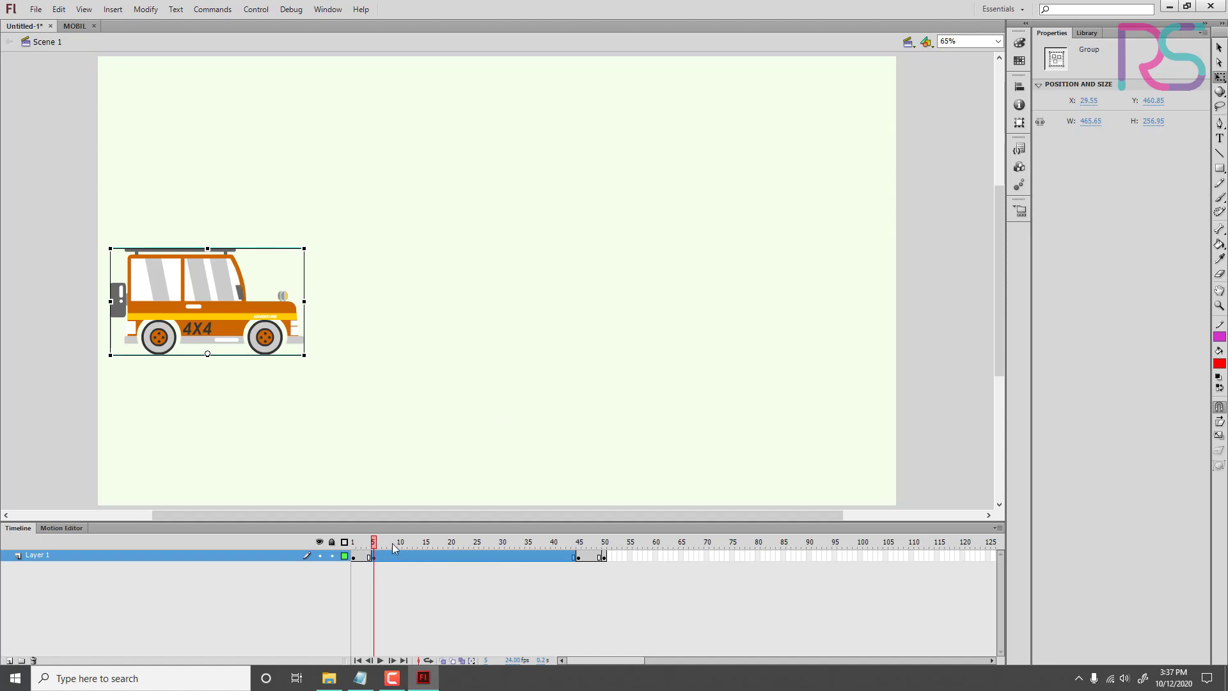
pyautogui.moveTo(397, 543); pyautogui.dragTo(451, 554)
pyautogui.rightClick(451, 555)
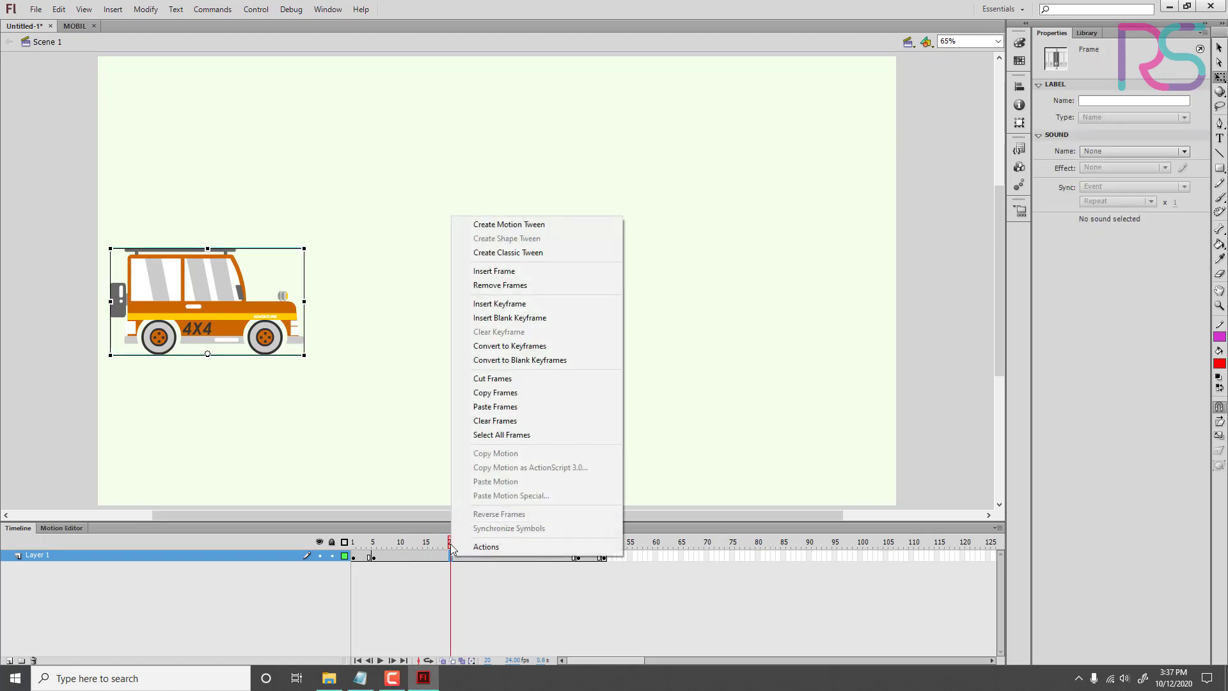
pyautogui.click(499, 303)
pyautogui.moveTo(254, 332); pyautogui.dragTo(476, 333)
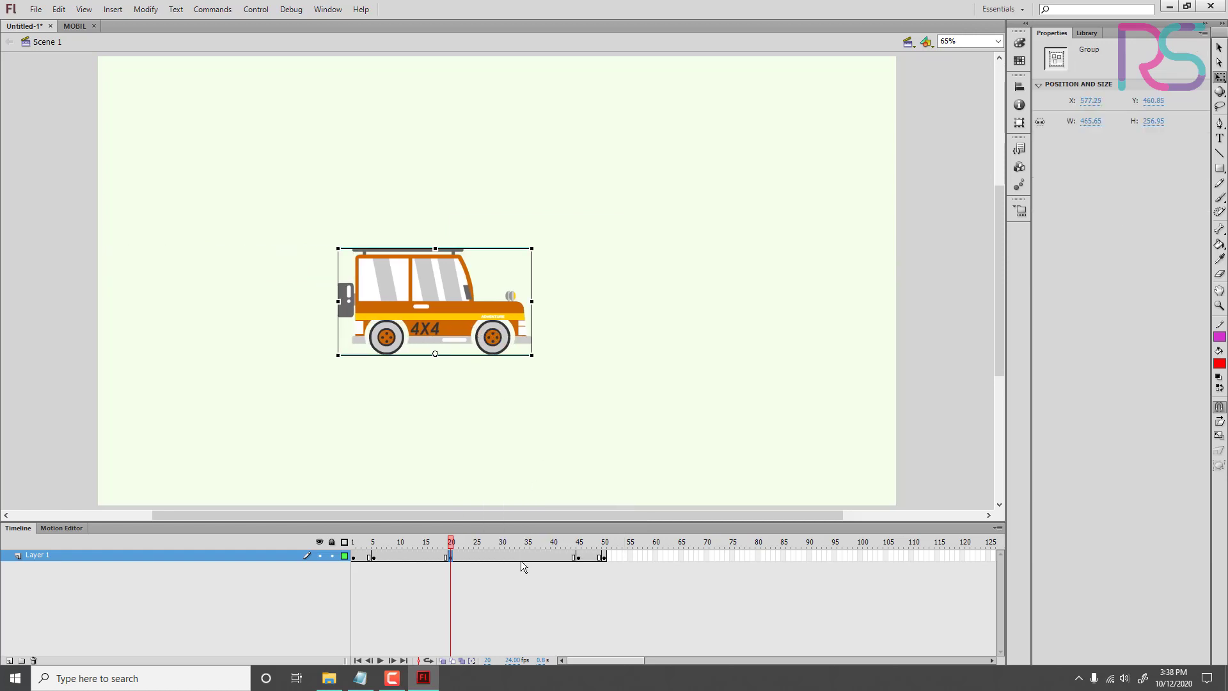
# Step: Insert a keyframe at frame 30 with the car moved right to about X 1016, and play the animation from frame 1
pyautogui.click(503, 556)
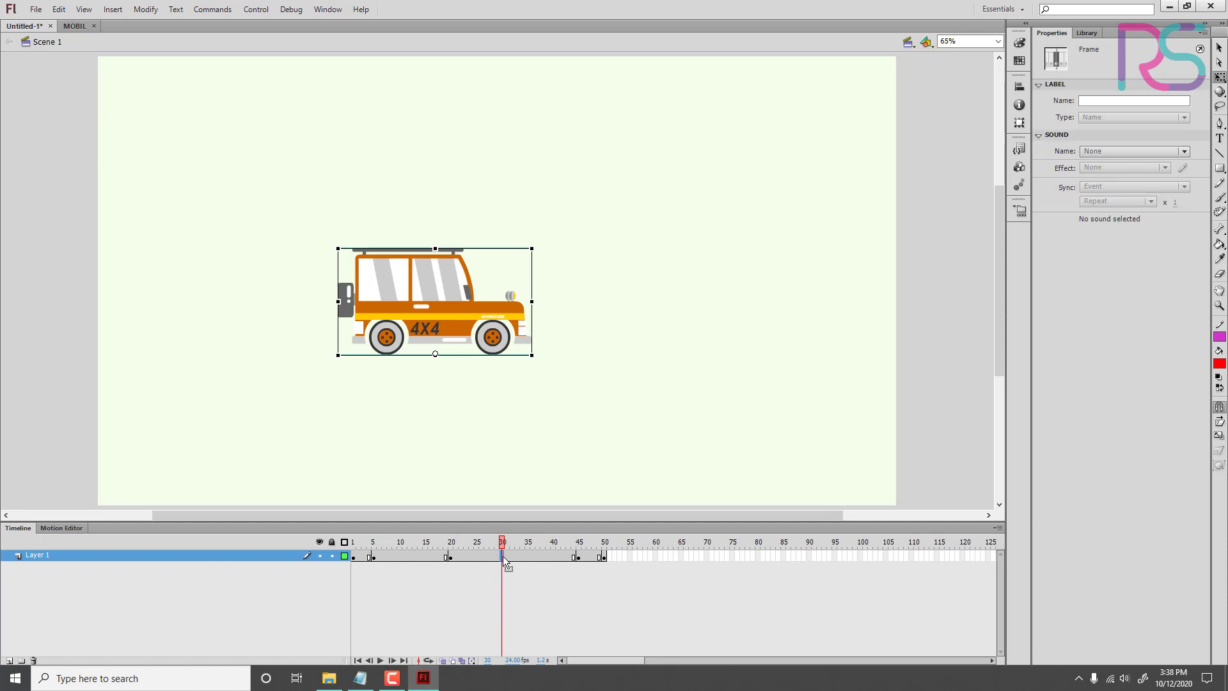
pyautogui.rightClick(502, 556)
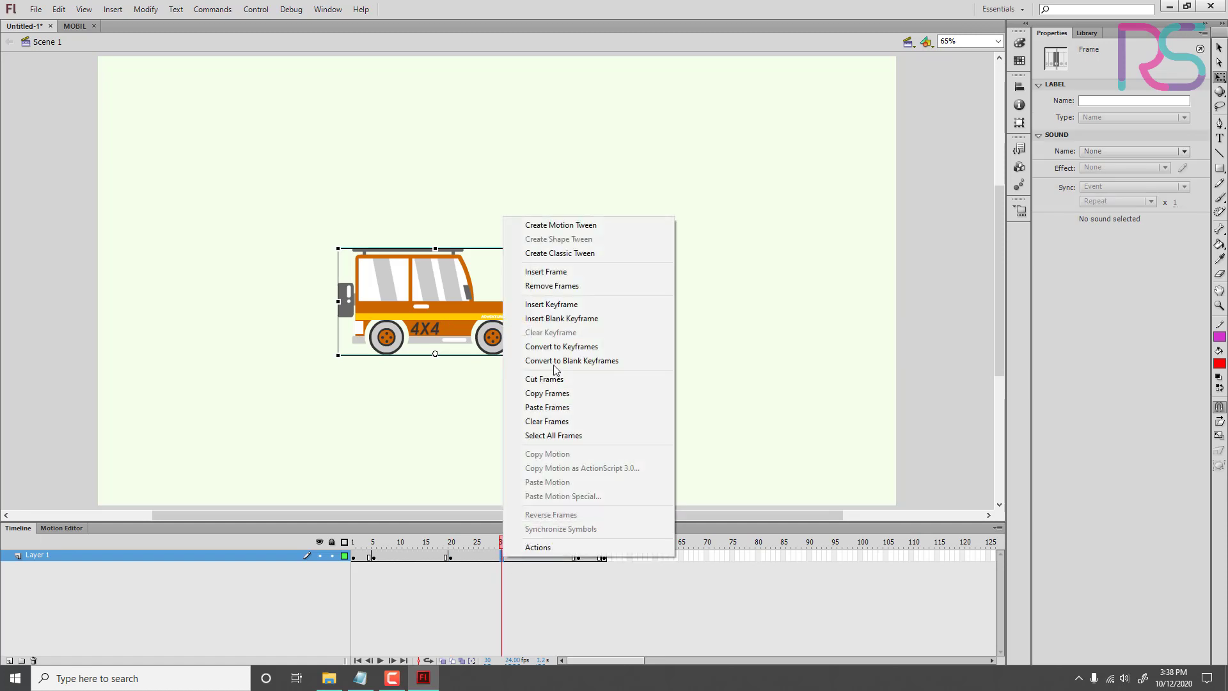
pyautogui.click(551, 304)
pyautogui.moveTo(479, 337); pyautogui.dragTo(631, 332)
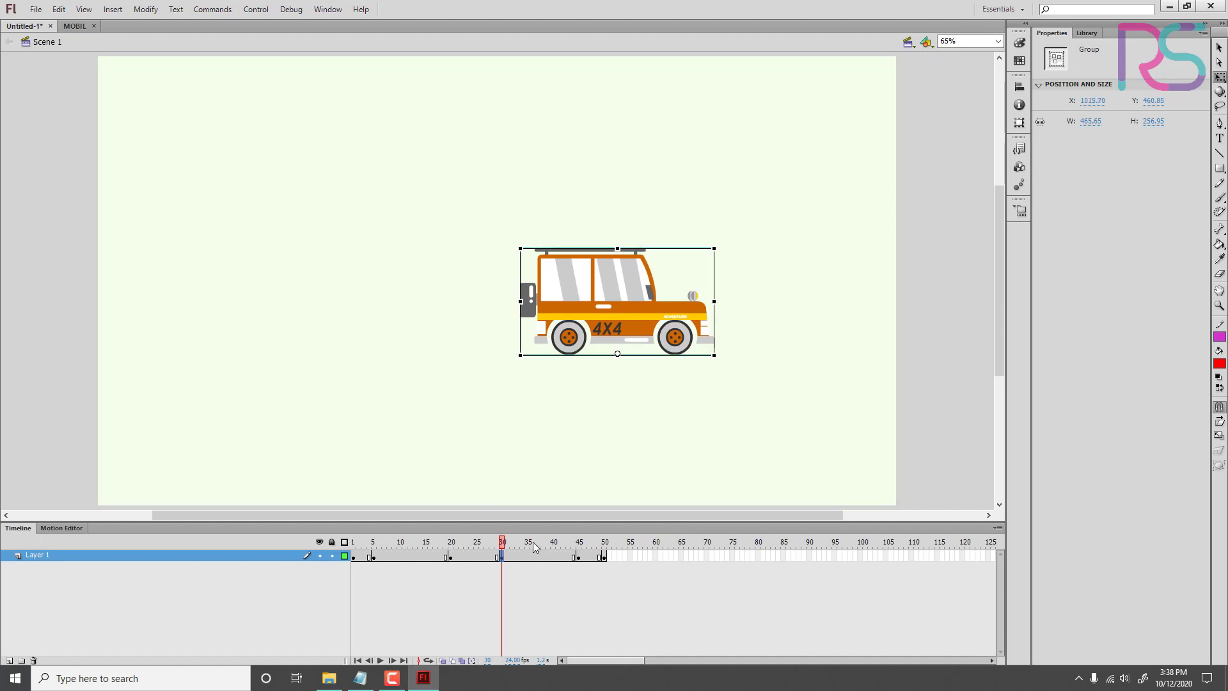
pyautogui.moveTo(527, 532); pyautogui.dragTo(295, 542)
pyautogui.press('Return')
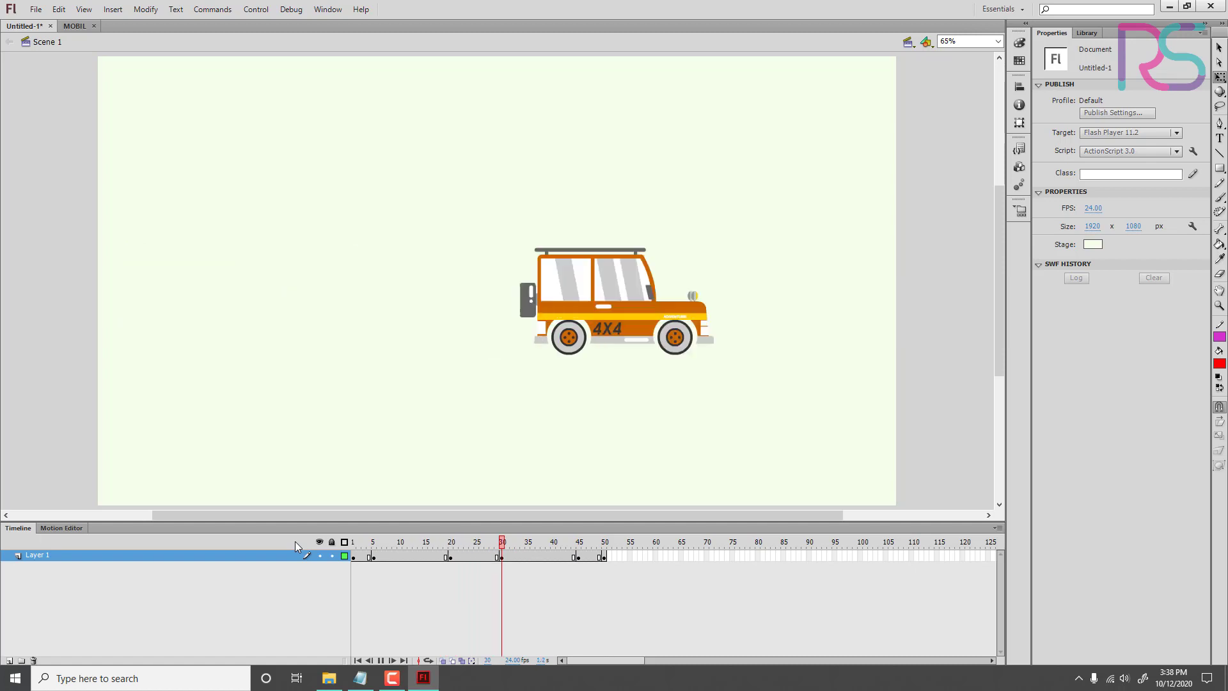
# Step: Shift the car slightly left at the frame 20 keyframe and replay the animation from frame 1
pyautogui.click(451, 557)
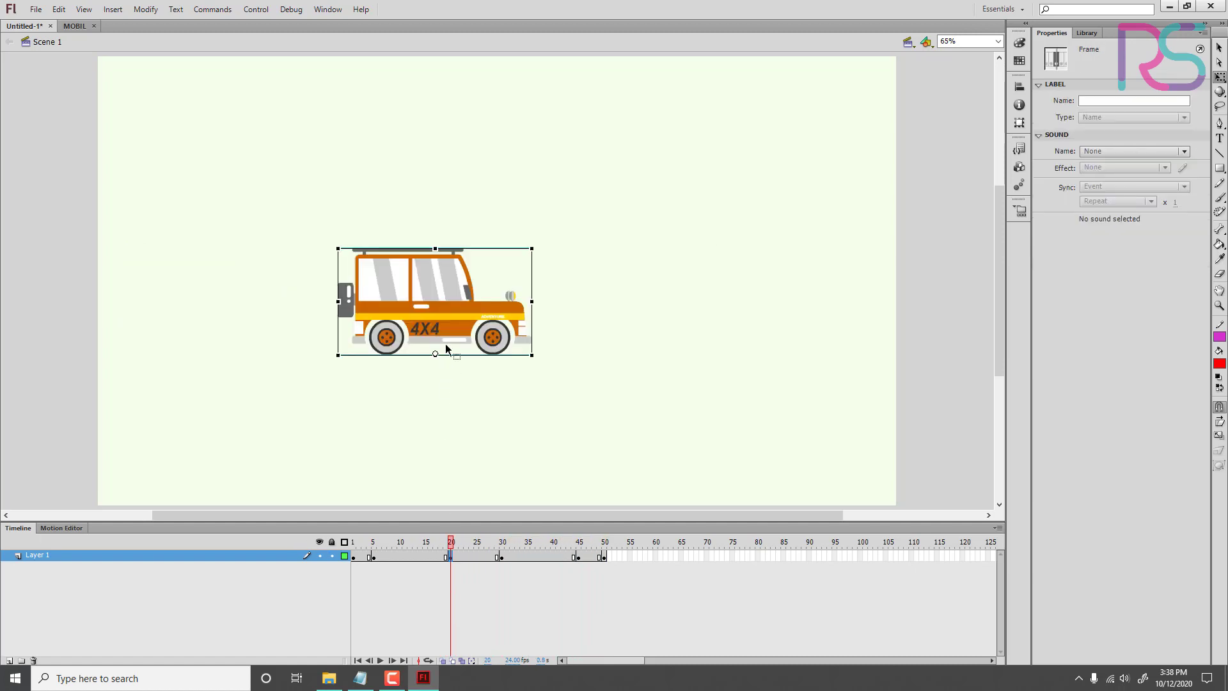
pyautogui.moveTo(451, 542); pyautogui.dragTo(325, 528)
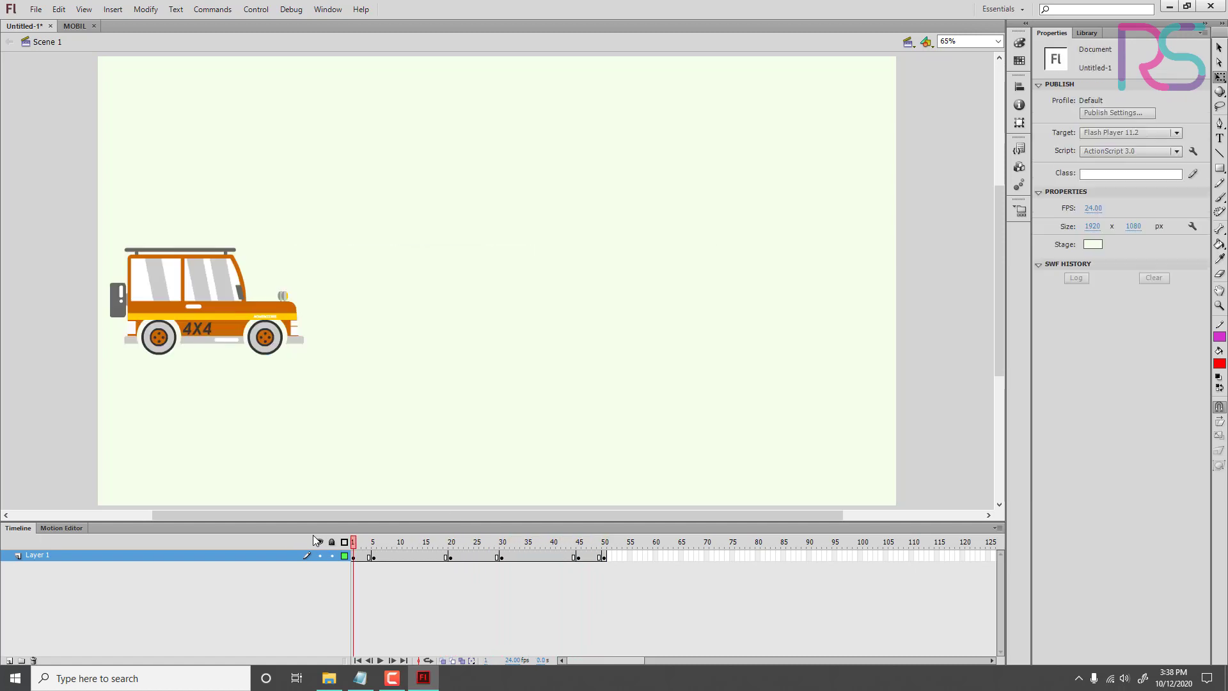
pyautogui.press('Return')
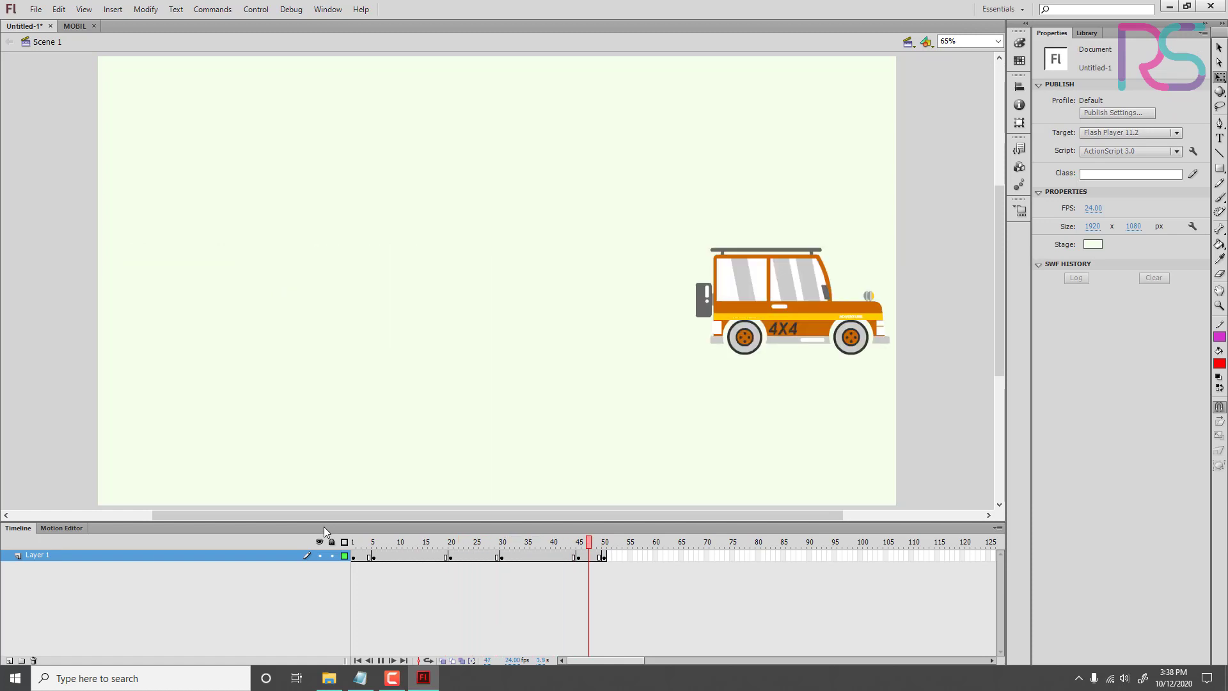
pyautogui.press('Return')
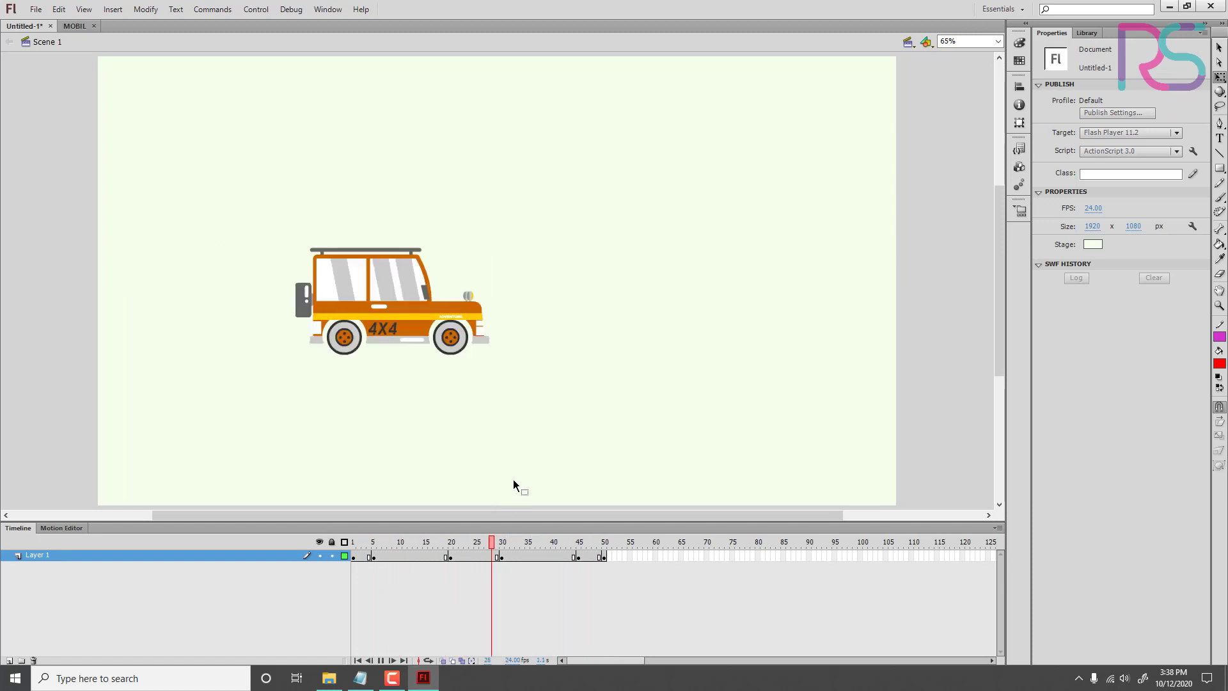
# Step: Insert a keyframe at frame 10 and skew the car's upper edge slightly to the left with the Free Transform tool
pyautogui.moveTo(587, 552); pyautogui.dragTo(399, 600)
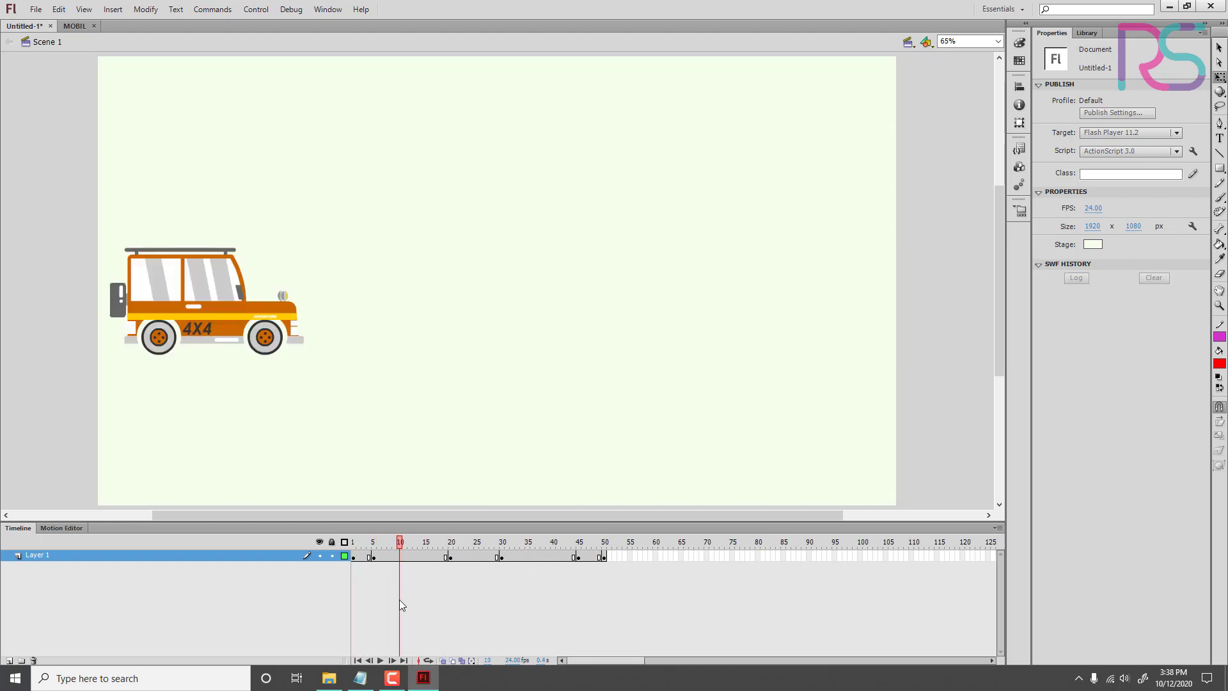
pyautogui.click(400, 554)
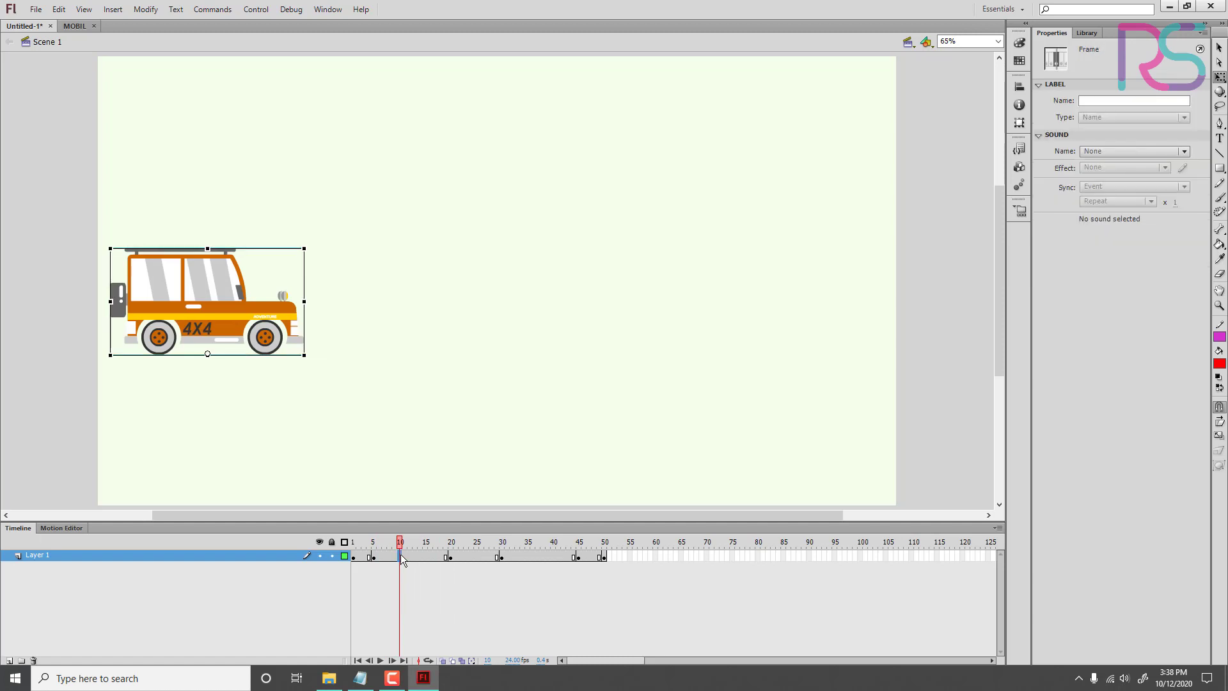
pyautogui.rightClick(399, 557)
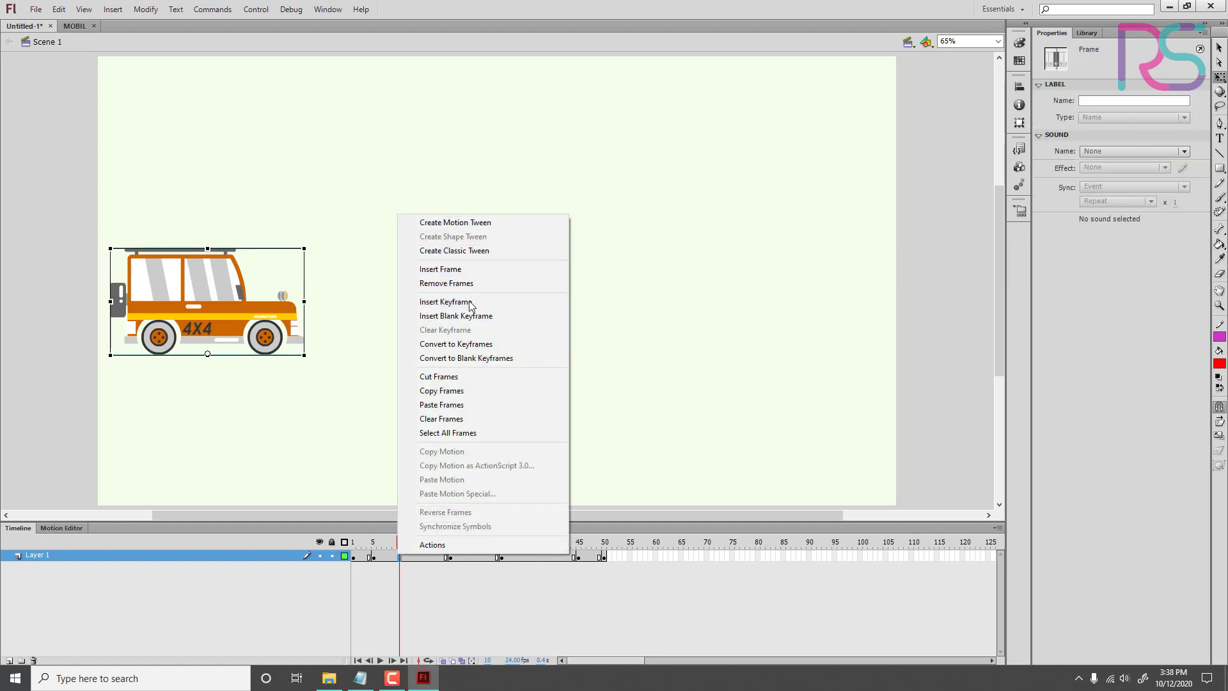
pyautogui.click(446, 301)
pyautogui.moveTo(278, 248); pyautogui.dragTo(251, 252)
# Step: Play the animation from frame 1 to review the car's motion with the frame 10 keyframe
pyautogui.moveTo(380, 543); pyautogui.dragTo(308, 550)
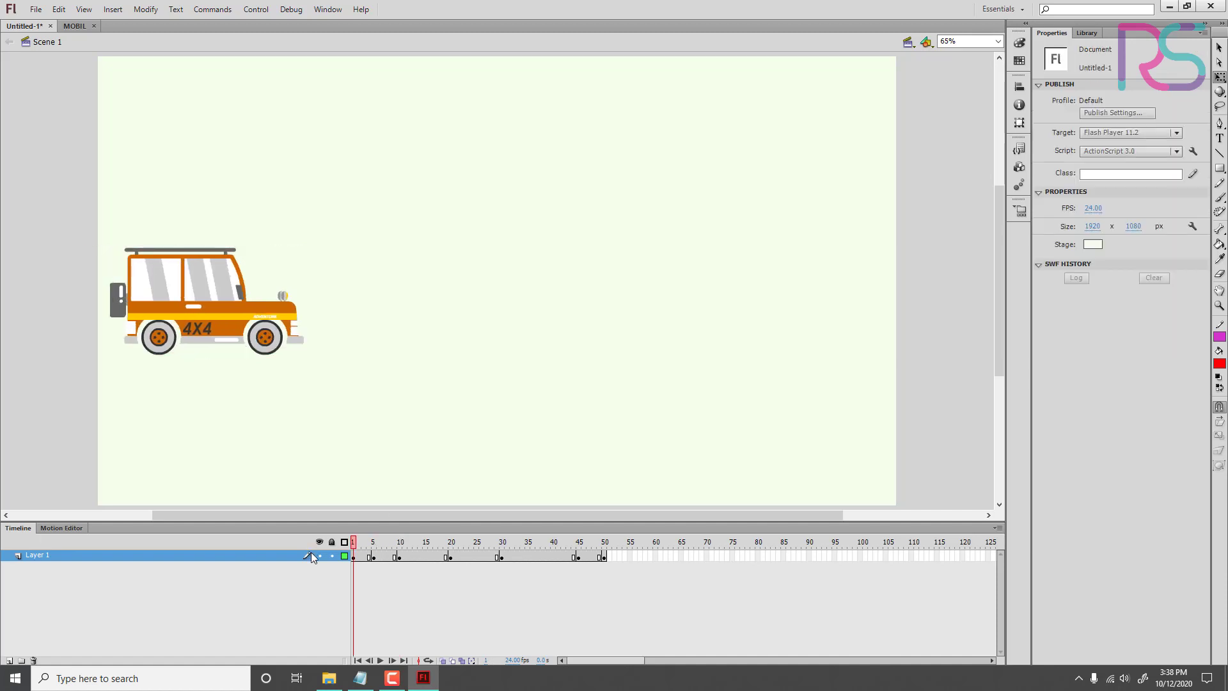
pyautogui.press('Return')
pyautogui.press('Return')
# Step: Copy the frame 45 keyframe and paste it onto frame 40 of Layer 1
pyautogui.moveTo(385, 544); pyautogui.dragTo(550, 591)
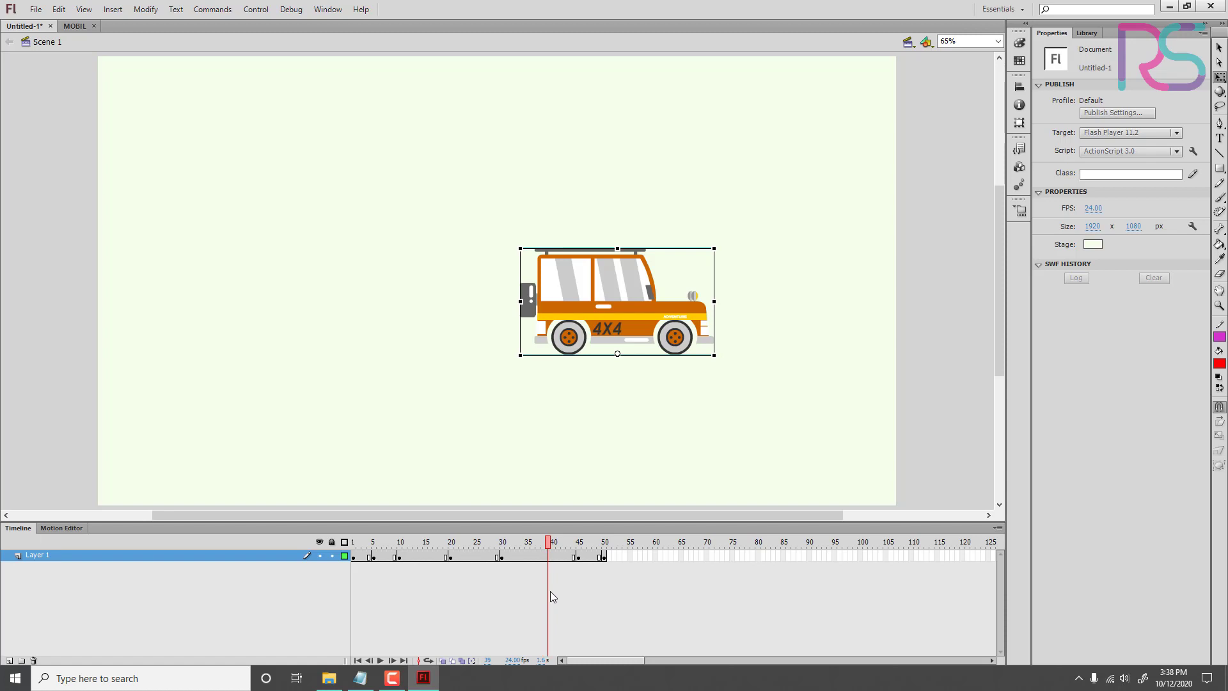
pyautogui.click(550, 556)
pyautogui.click(579, 557)
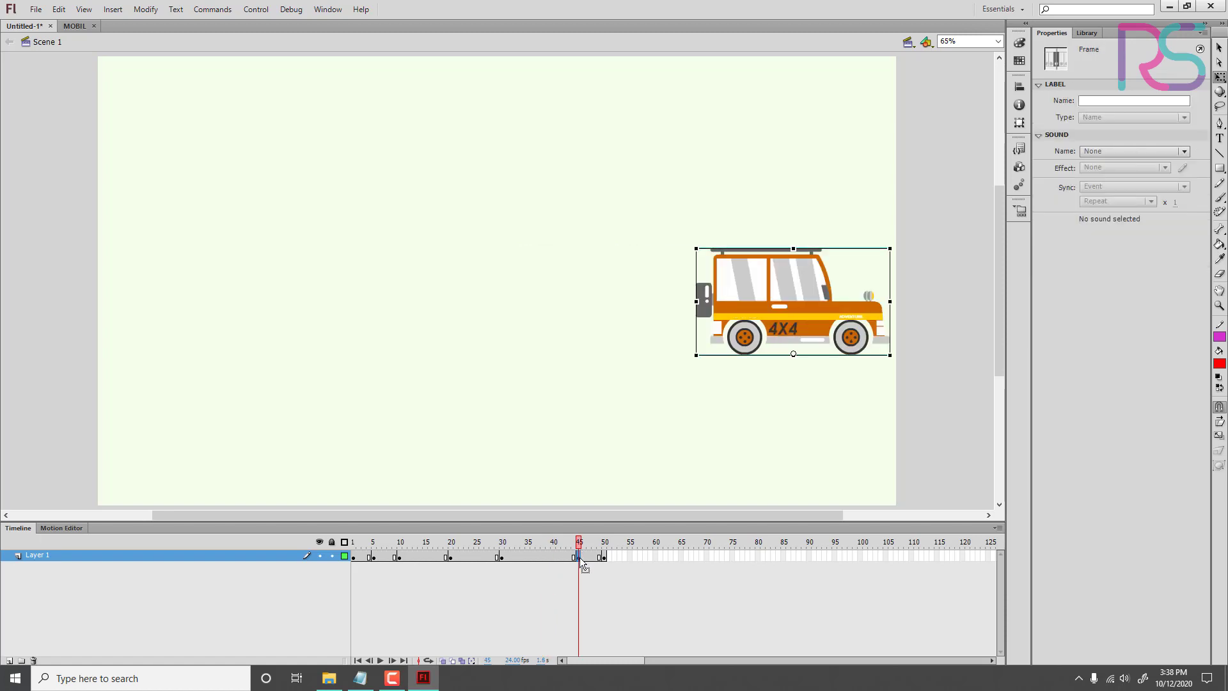
pyautogui.rightClick(581, 559)
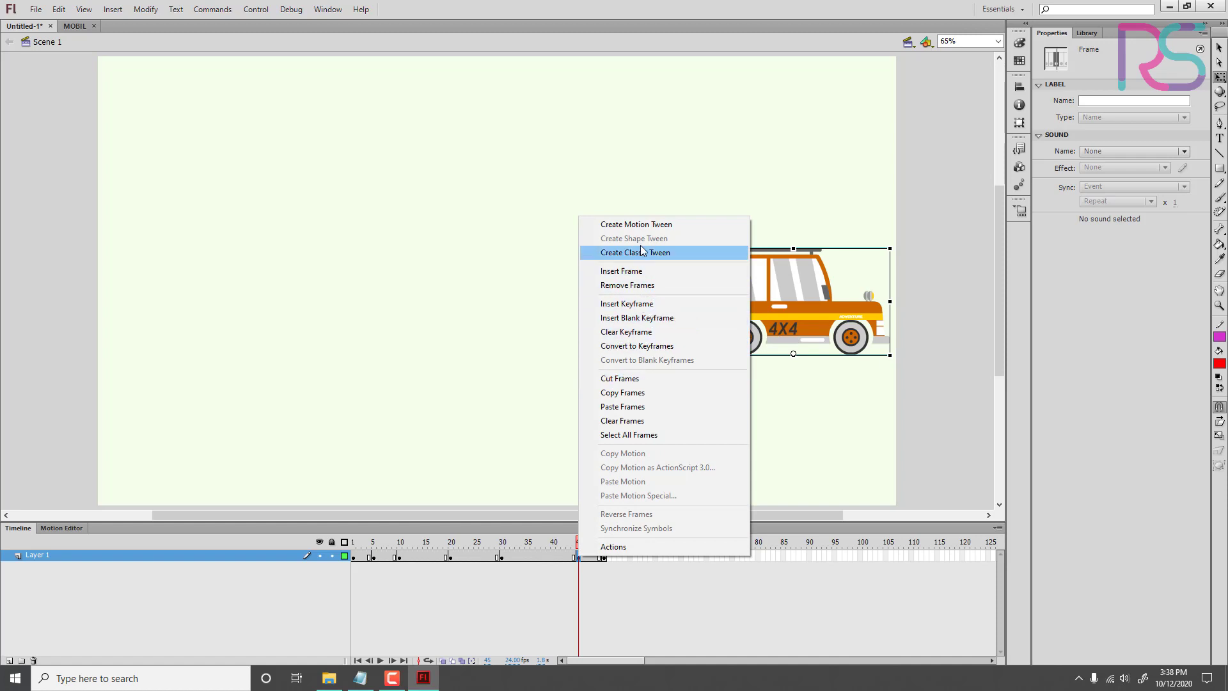
pyautogui.click(637, 393)
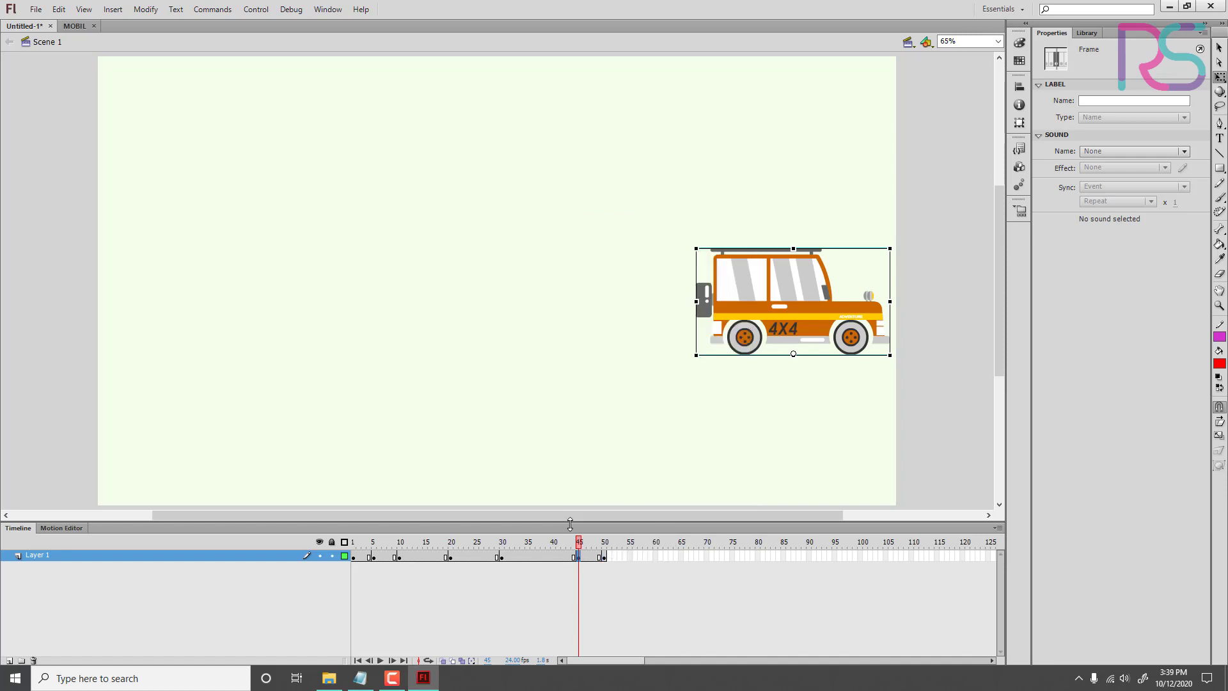
pyautogui.click(552, 555)
pyautogui.rightClick(552, 555)
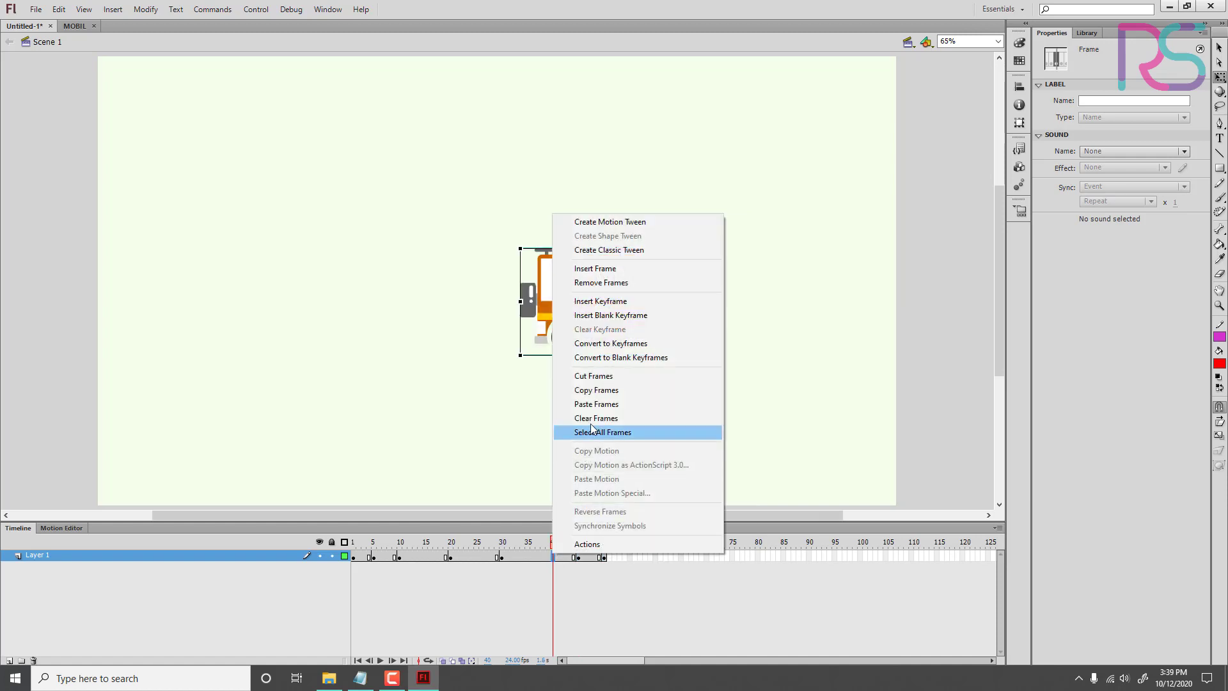
pyautogui.click(605, 404)
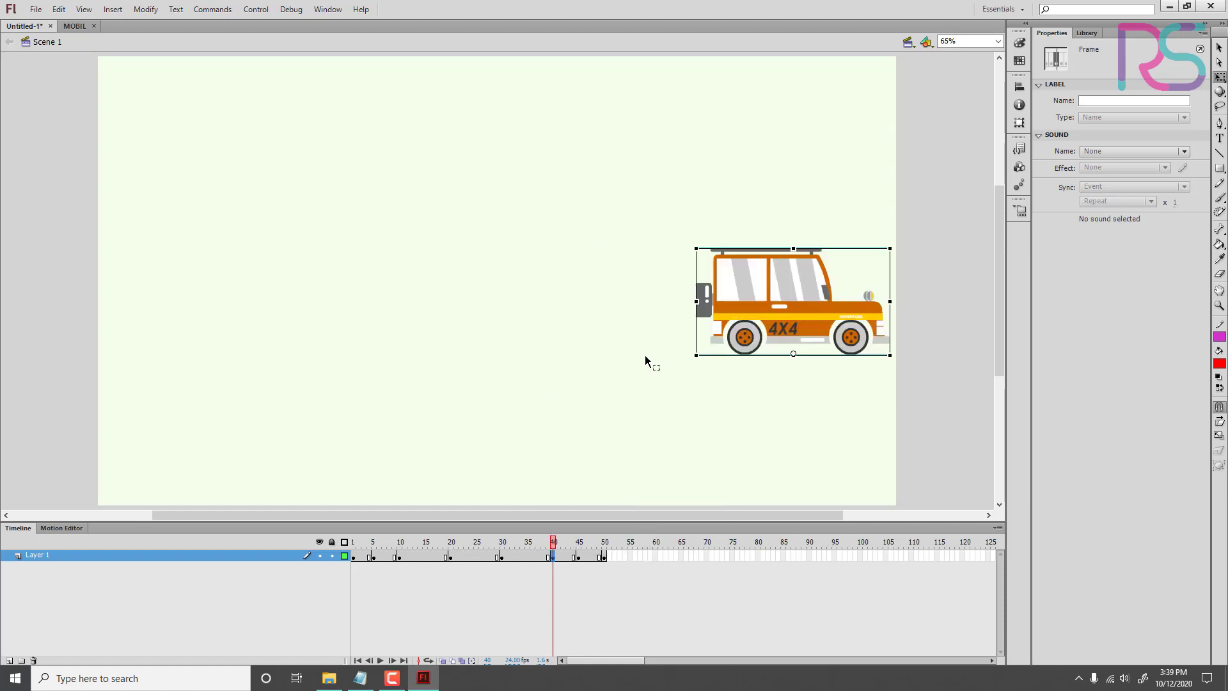
# Step: Skew the car's upper edge slightly to the right at frame 40, and play the animation
pyautogui.moveTo(563, 543); pyautogui.dragTo(508, 572)
pyautogui.click(554, 558)
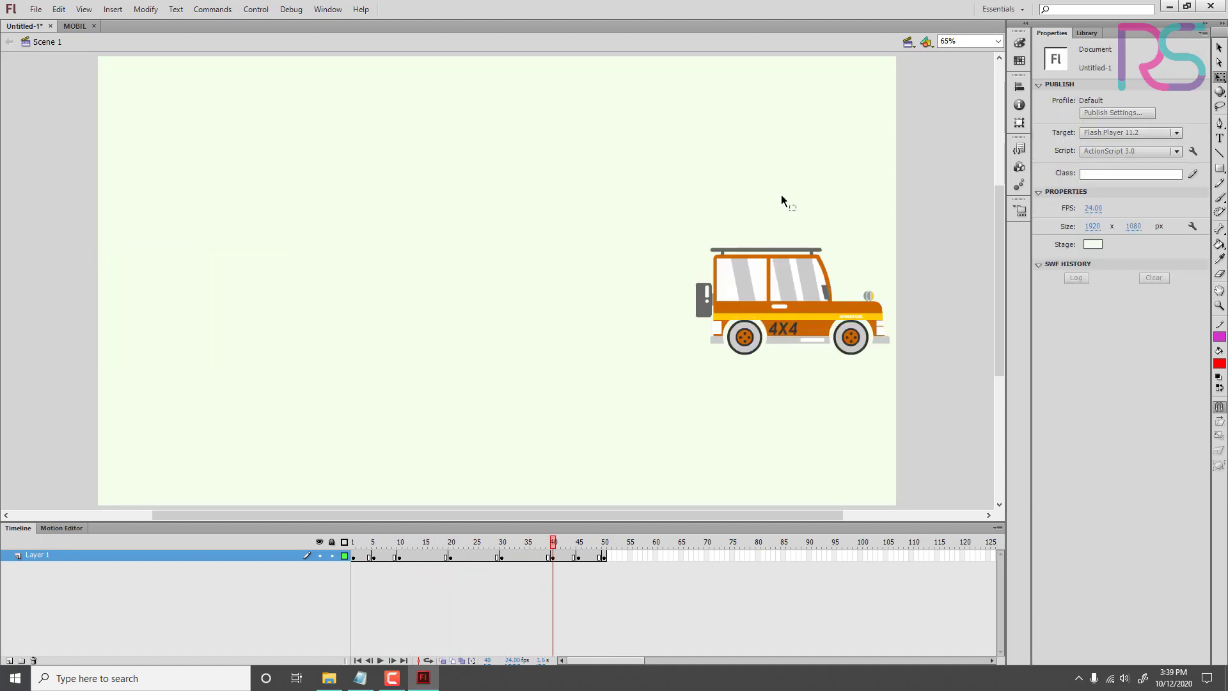
pyautogui.click(802, 250)
pyautogui.moveTo(815, 244); pyautogui.dragTo(838, 244)
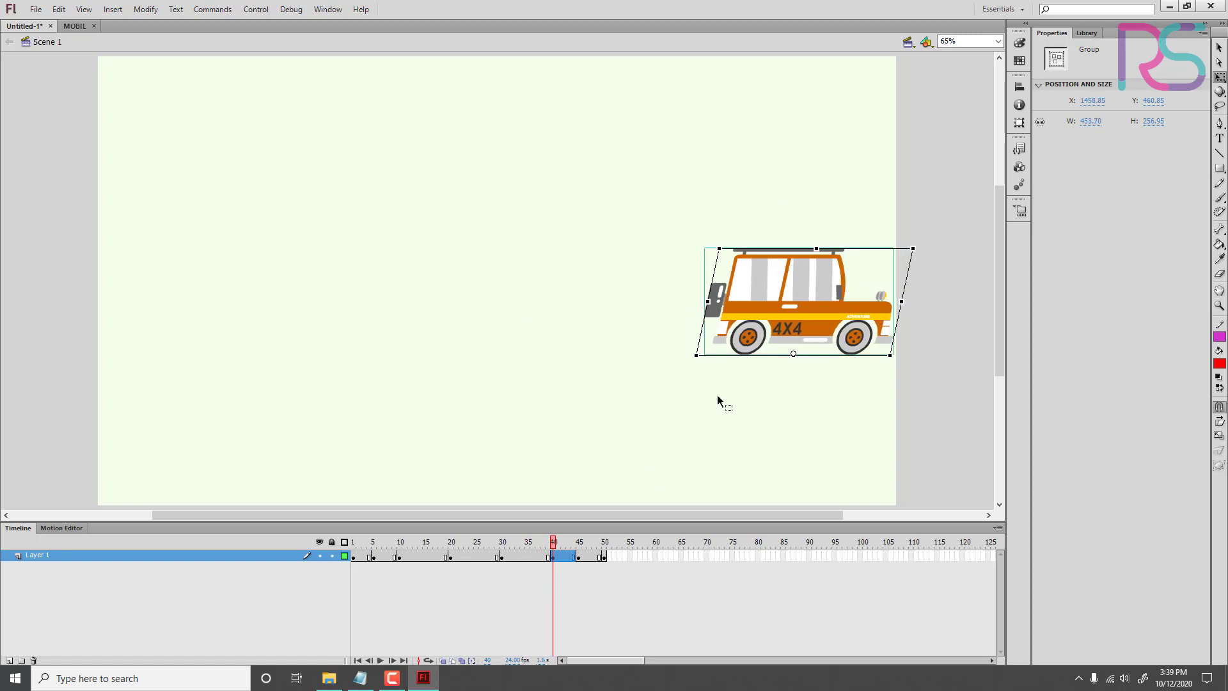
pyautogui.moveTo(564, 548); pyautogui.dragTo(610, 555)
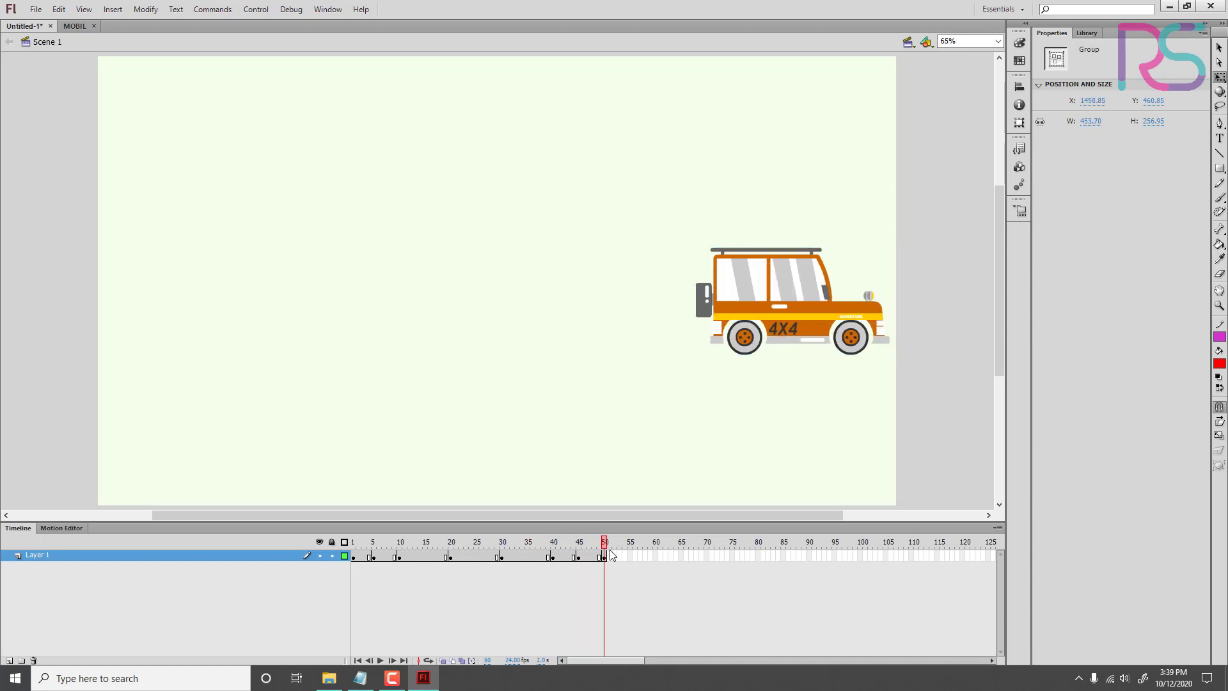
pyautogui.press('Return')
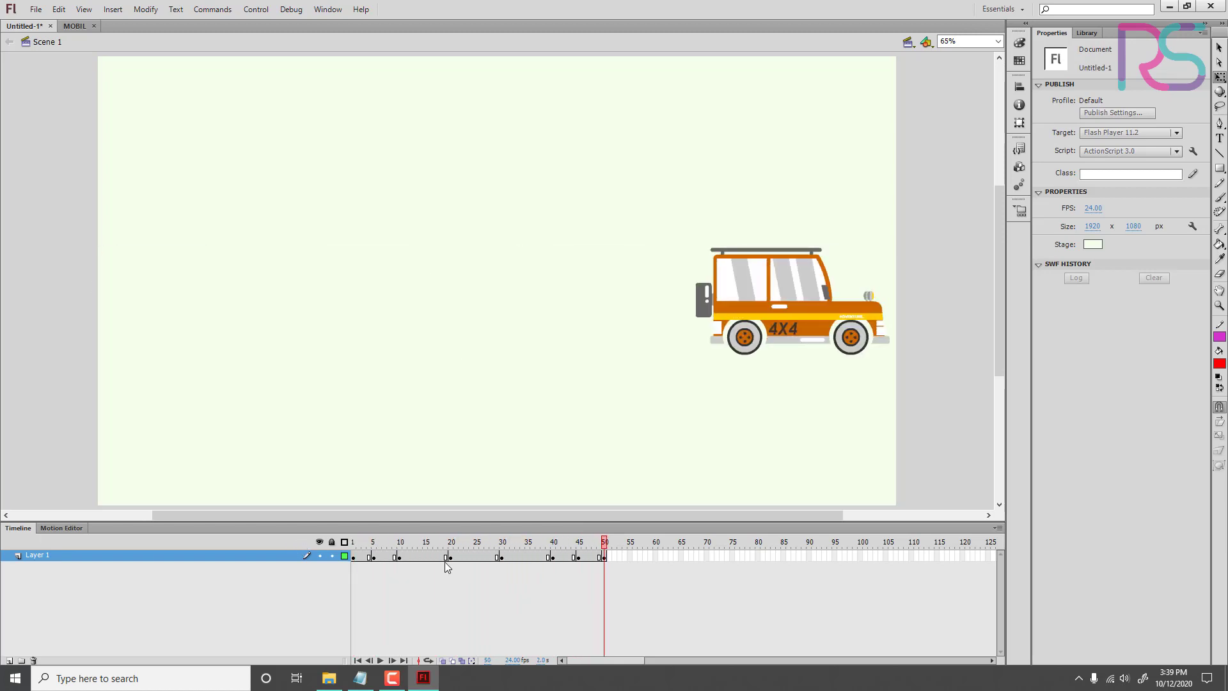
# Step: Stretch the car horizontally at frame 20 to a width of about 819
pyautogui.moveTo(571, 544); pyautogui.dragTo(451, 544)
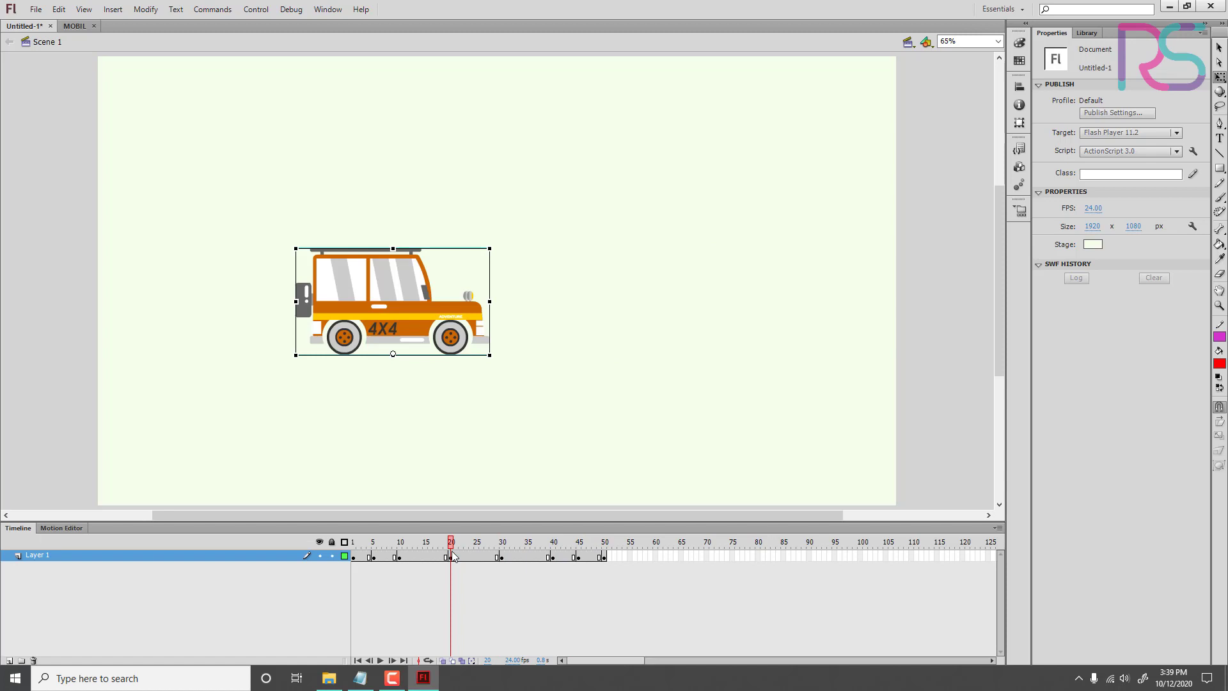
pyautogui.click(455, 324)
pyautogui.moveTo(490, 301); pyautogui.dragTo(563, 302)
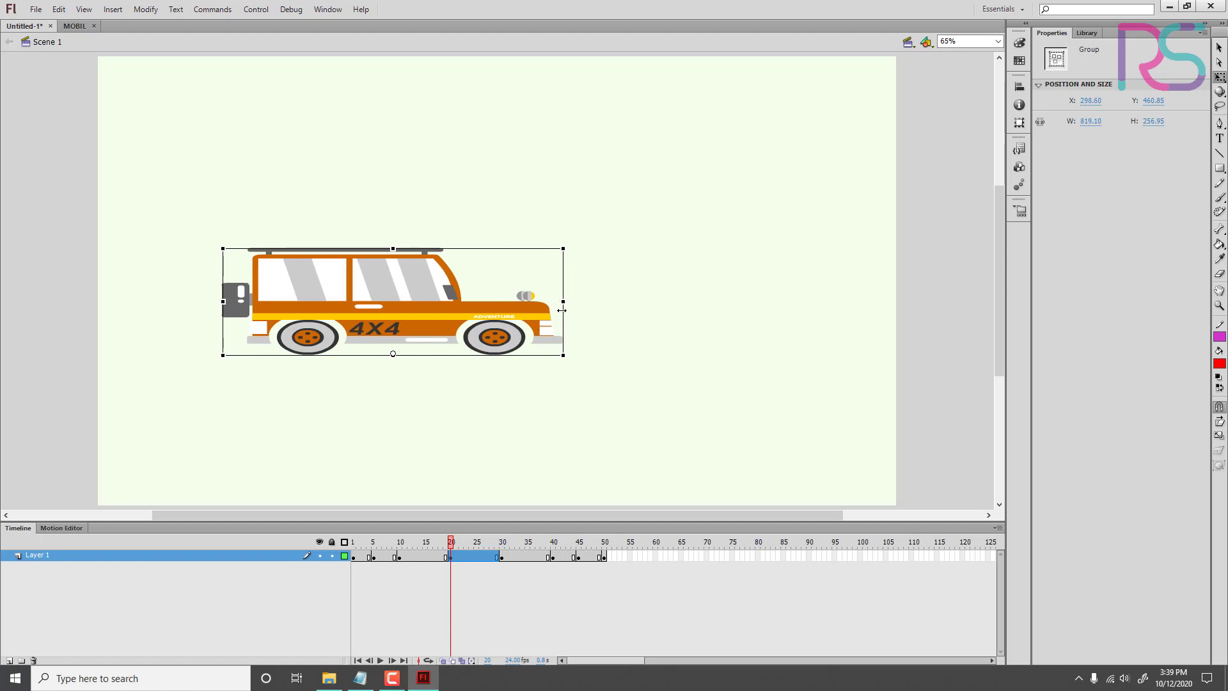
# Step: Stretch the car horizontally at frame 30 to a width of about 776 and play the animation
pyautogui.click(503, 557)
pyautogui.moveTo(714, 300); pyautogui.dragTo(781, 297)
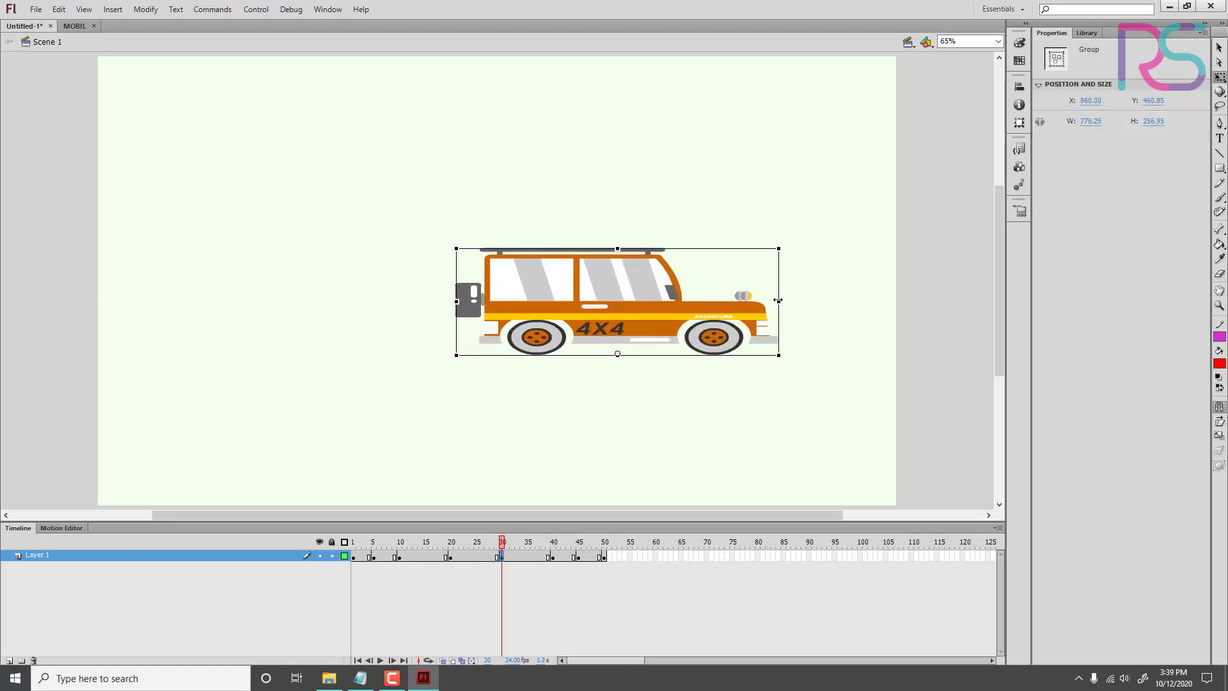
pyautogui.press('Return')
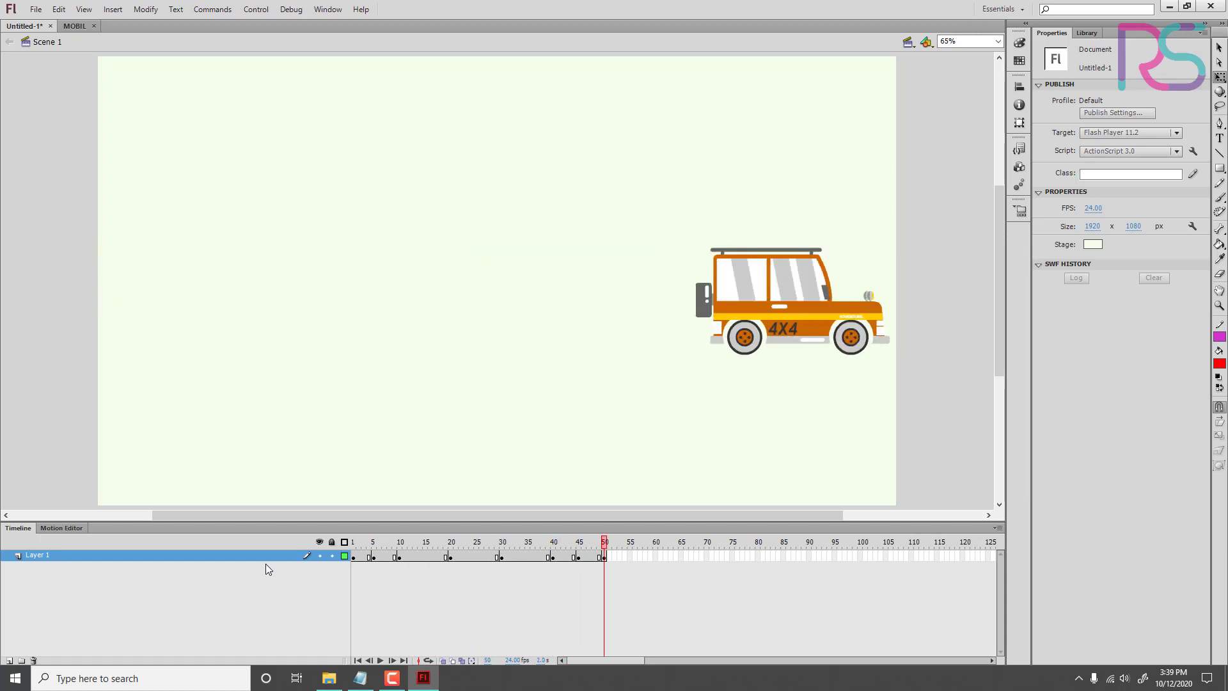
# Step: Skew the car's upper edge further right at frame 40, to an overall width of about 453, and play the animation
pyautogui.press('Return')
pyautogui.press('Return')
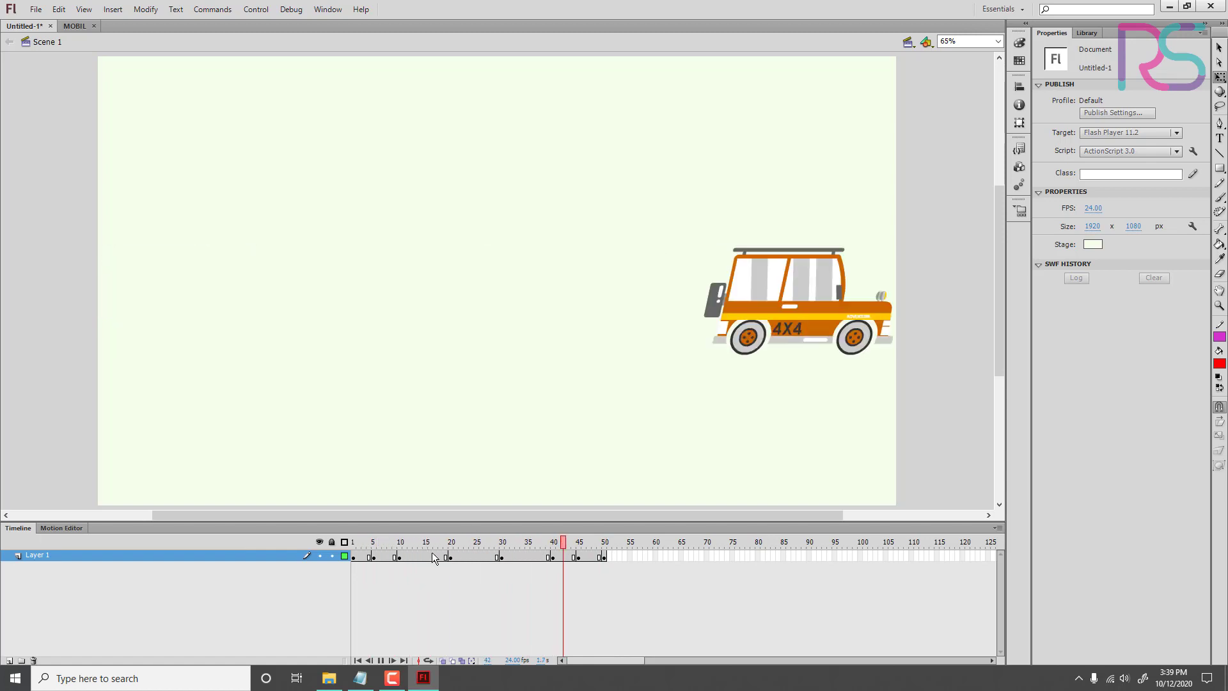
pyautogui.moveTo(465, 543); pyautogui.dragTo(554, 581)
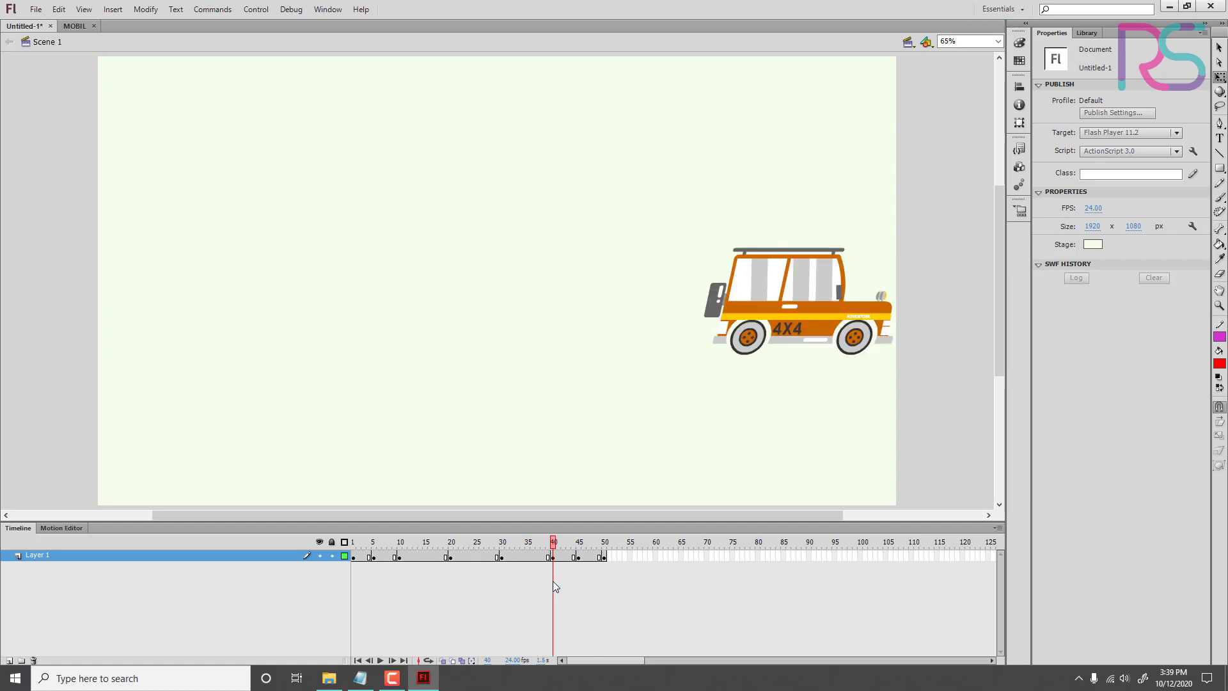
pyautogui.click(799, 291)
pyautogui.moveTo(829, 248); pyautogui.dragTo(840, 248)
pyautogui.moveTo(564, 544); pyautogui.dragTo(529, 552)
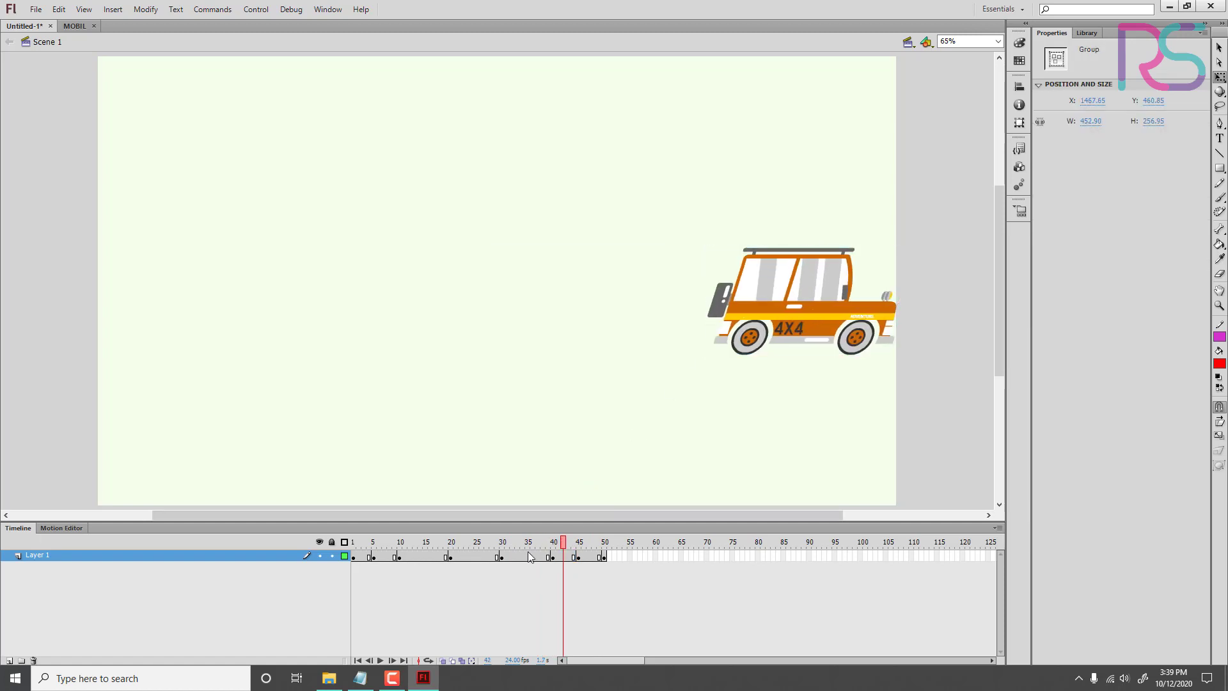
pyautogui.press('Return')
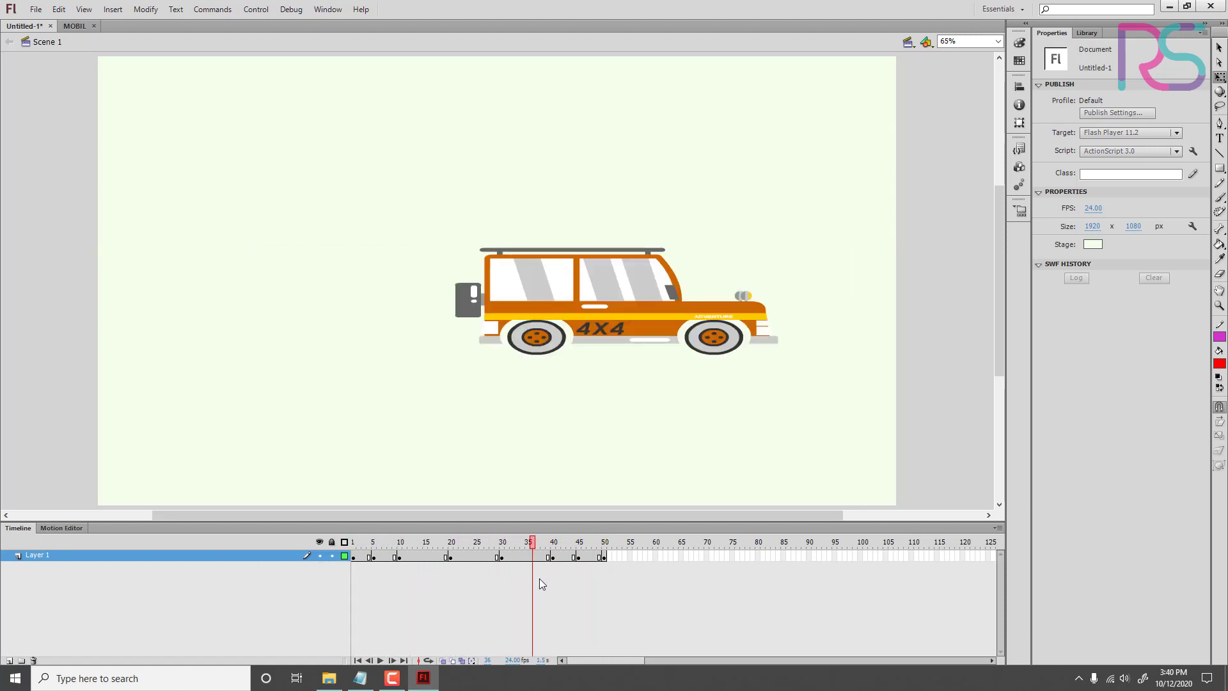
# Step: Duplicate the frame 10 keyframe onto frame 15 and stretch the car to the right to a width of about 650
pyautogui.moveTo(368, 600); pyautogui.dragTo(364, 601)
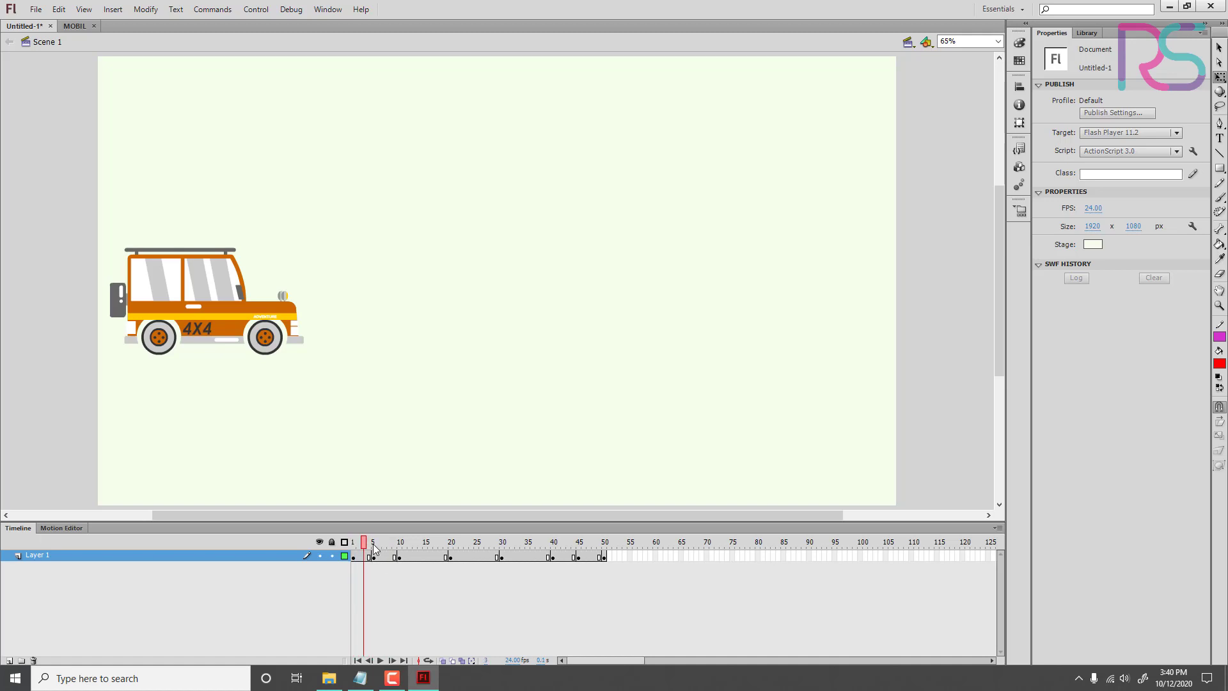
pyautogui.moveTo(374, 549); pyautogui.dragTo(406, 562)
pyautogui.click(399, 557)
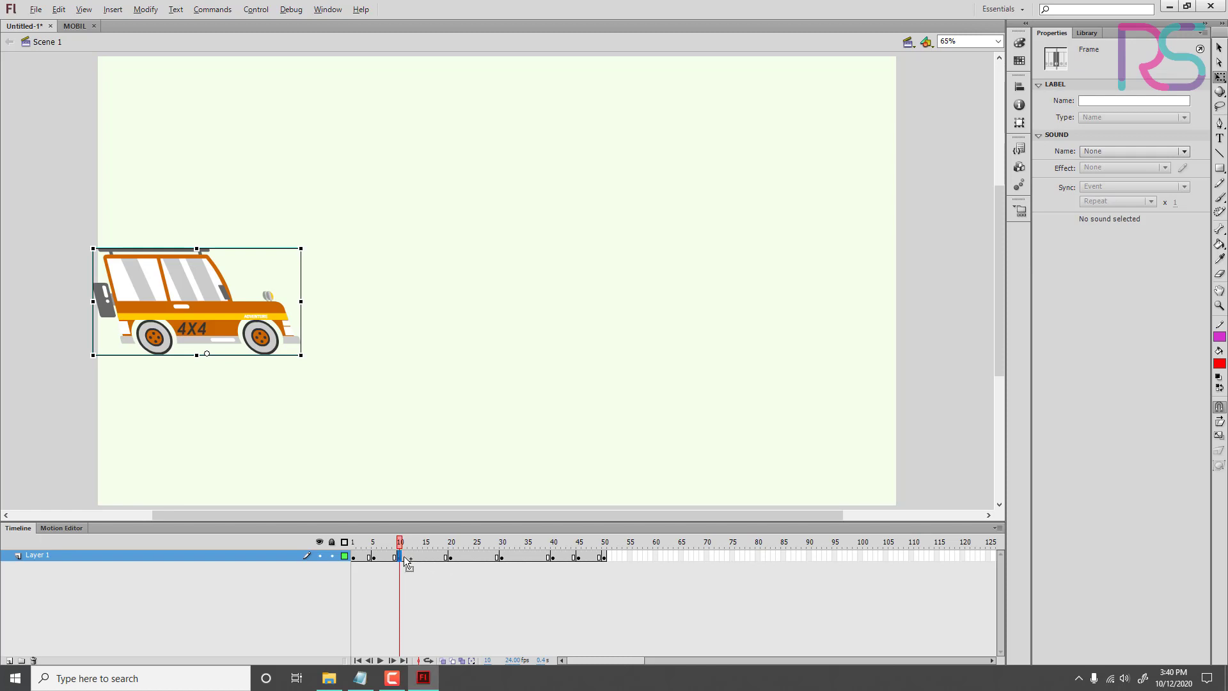
pyautogui.moveTo(408, 563); pyautogui.dragTo(428, 564)
pyautogui.moveTo(302, 299); pyautogui.dragTo(365, 305)
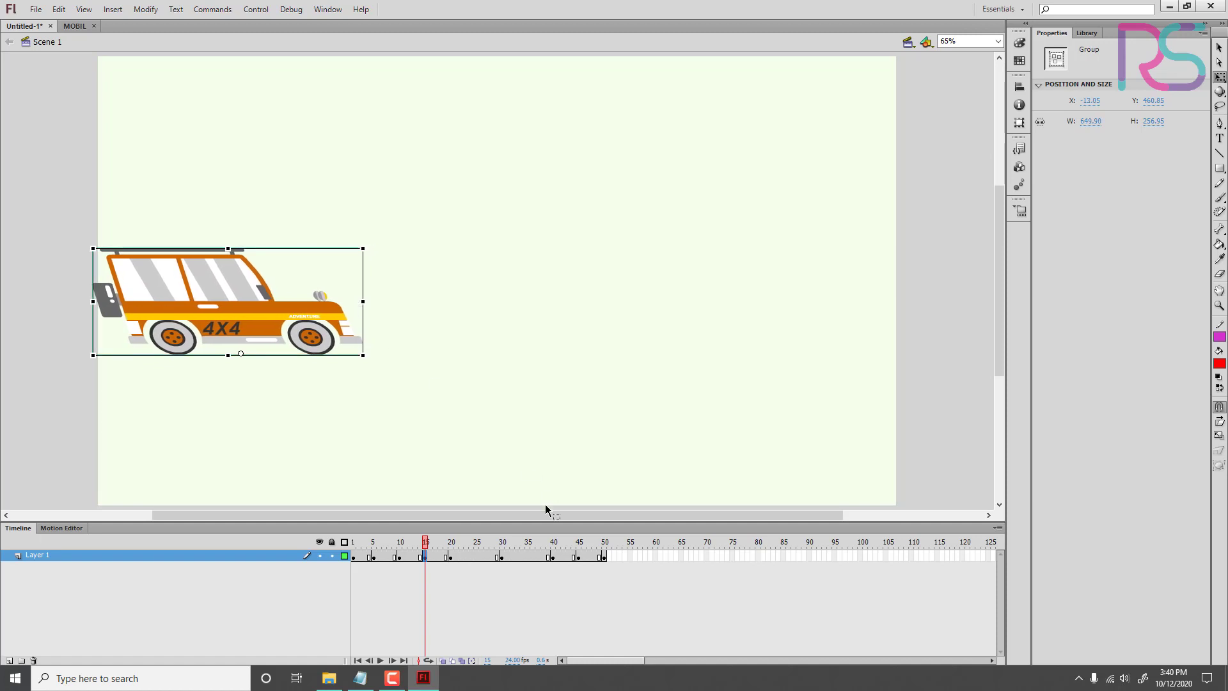
# Step: Duplicate the frame 40 keyframe onto frame 35 and stretch the car's rear to the left to a width of about 615
pyautogui.click(550, 557)
pyautogui.click(523, 556)
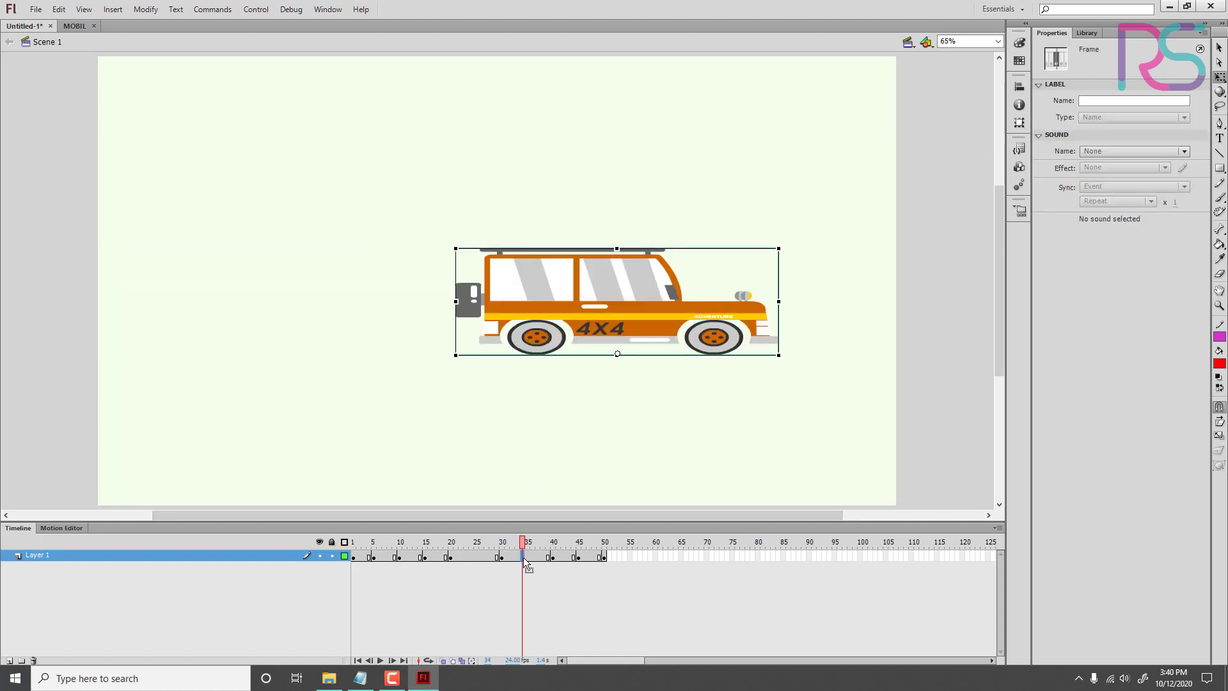
pyautogui.click(529, 557)
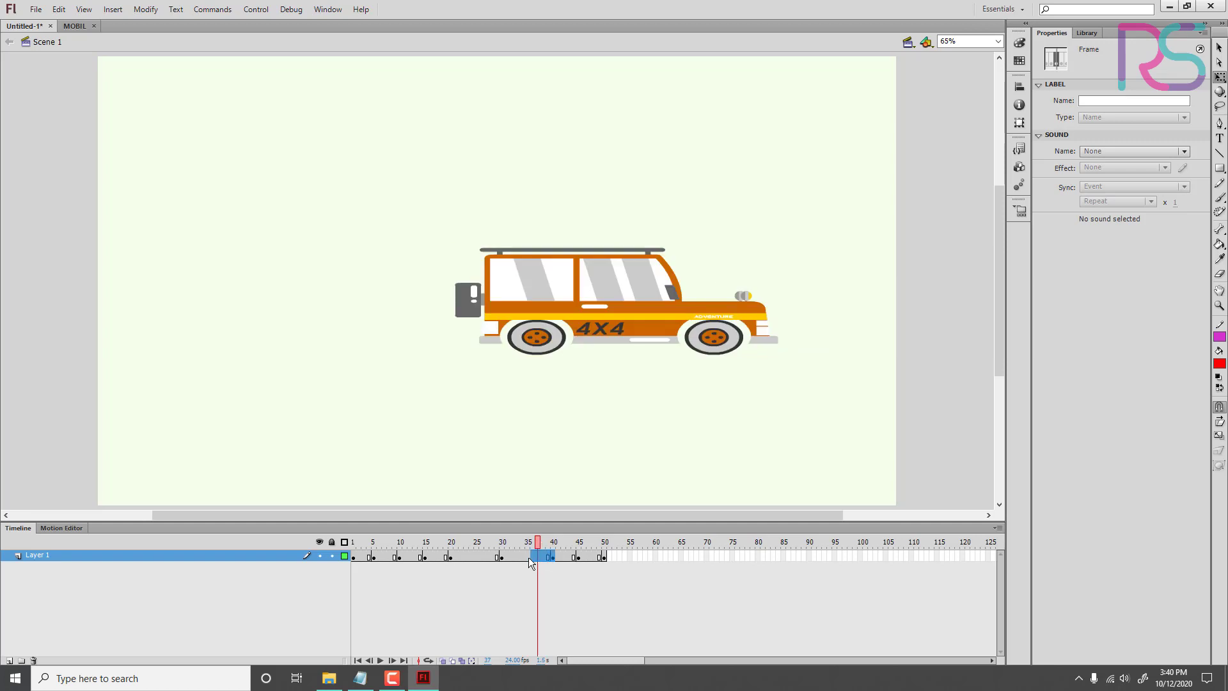
pyautogui.click(553, 558)
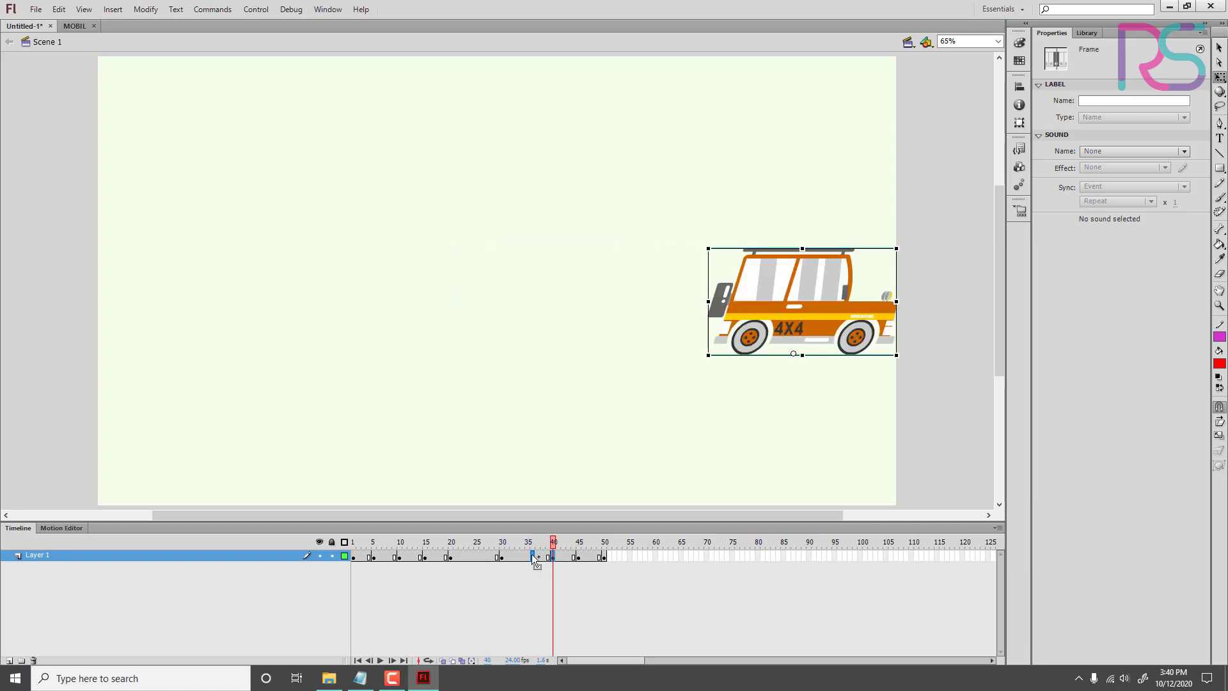
pyautogui.click(529, 556)
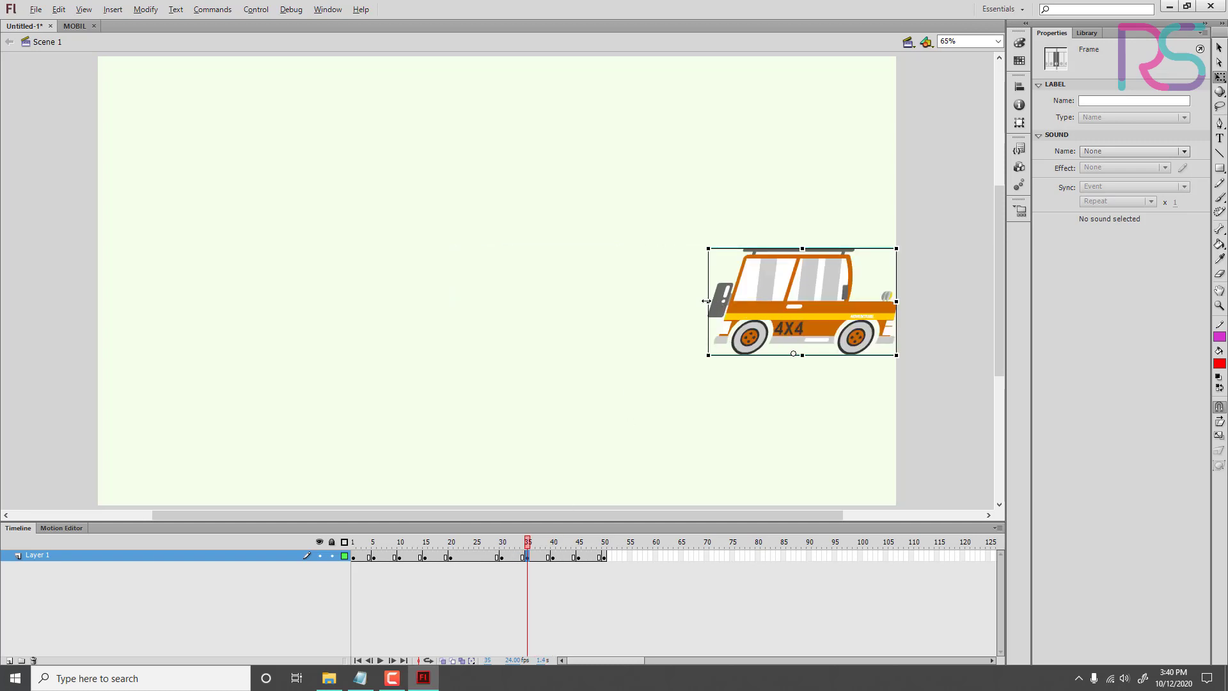
pyautogui.moveTo(706, 301); pyautogui.dragTo(640, 301)
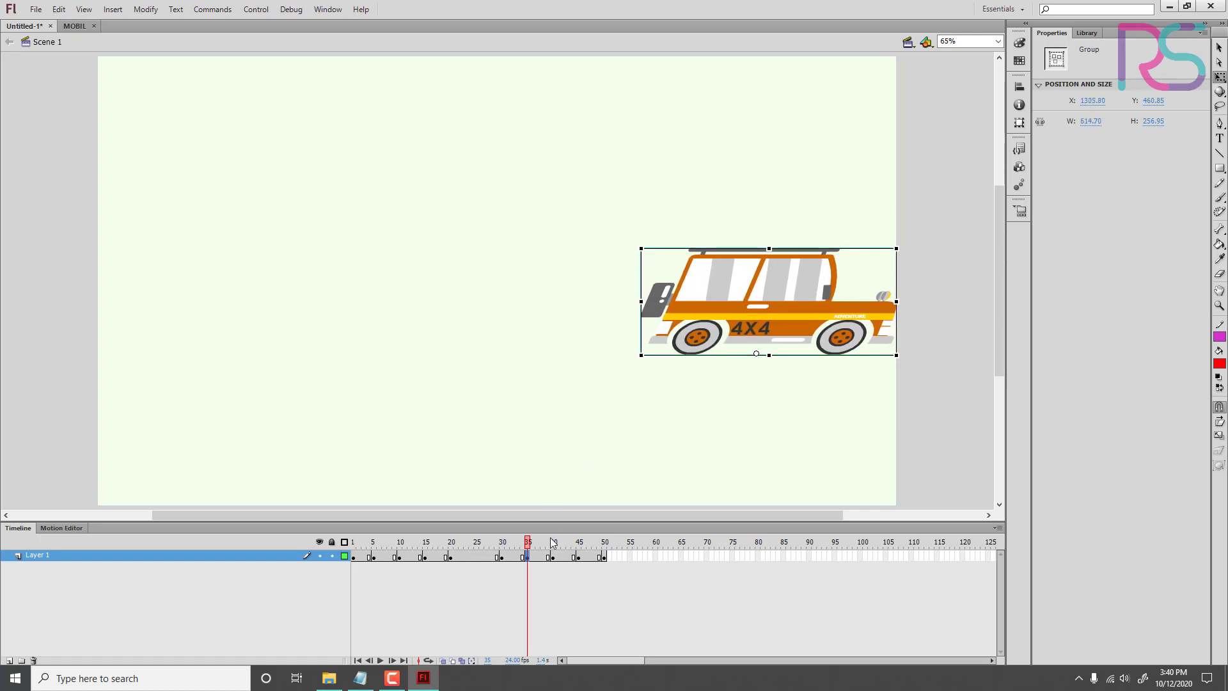
# Step: Play the animation from the first frame a few times and scrub through it to check the motion
pyautogui.moveTo(553, 543); pyautogui.dragTo(259, 550)
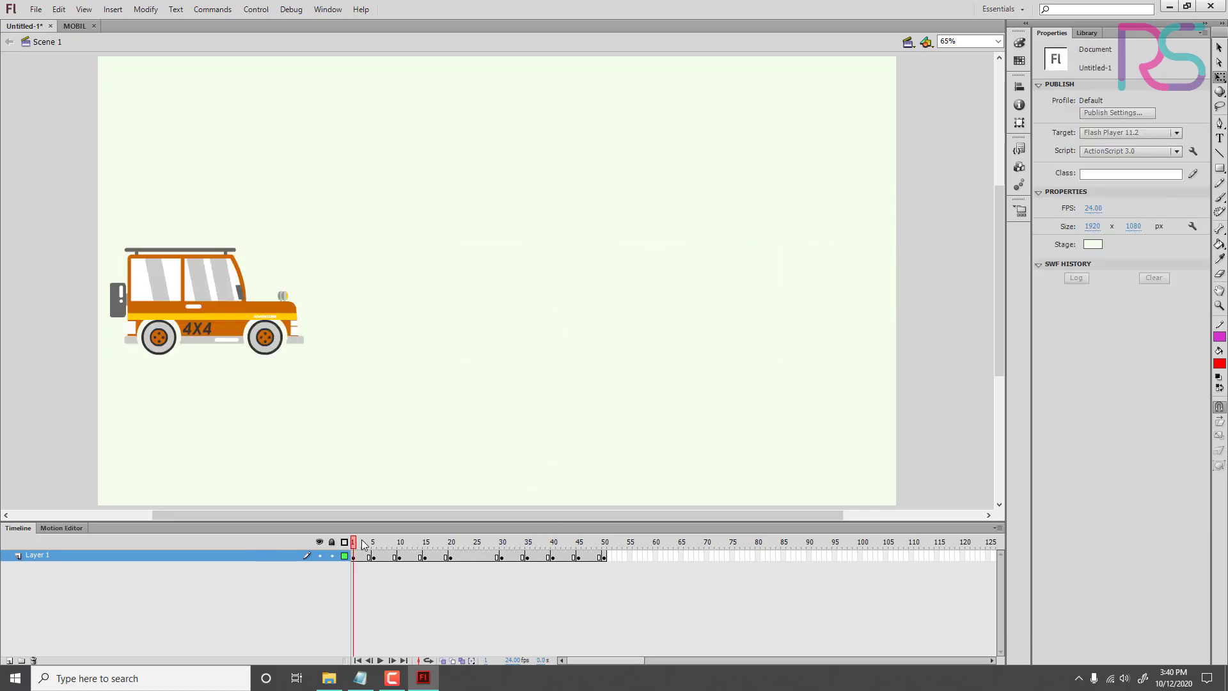
pyautogui.press('Return')
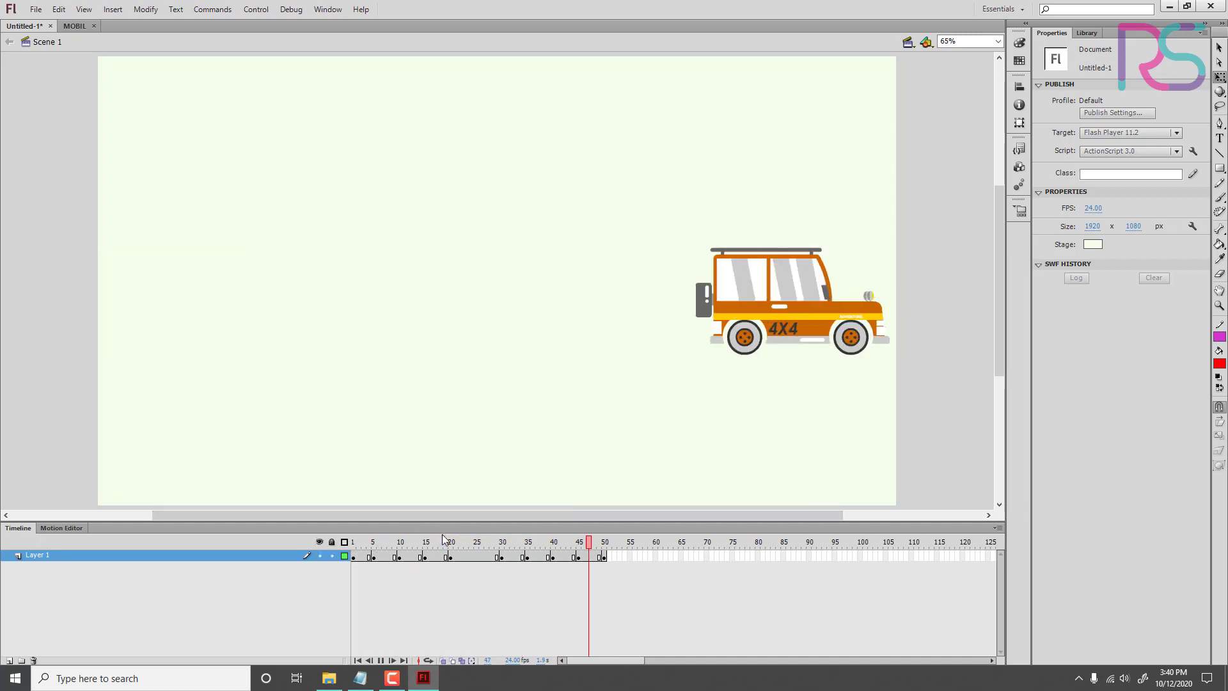
pyautogui.moveTo(476, 543); pyautogui.dragTo(290, 543)
pyautogui.press('Return')
pyautogui.moveTo(484, 548); pyautogui.dragTo(616, 566)
pyautogui.press('Return')
# Step: Set the document's frame rate to 60 fps and play the animation
pyautogui.write('30')
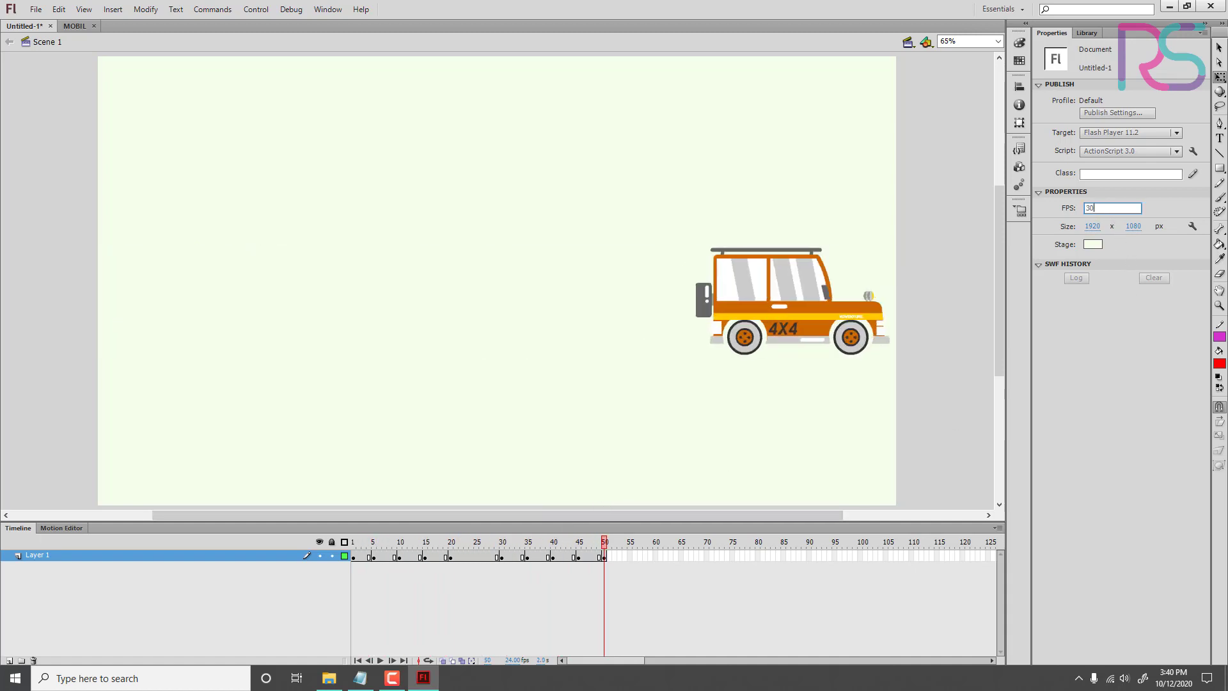
pyautogui.write('0')
pyautogui.press('Return')
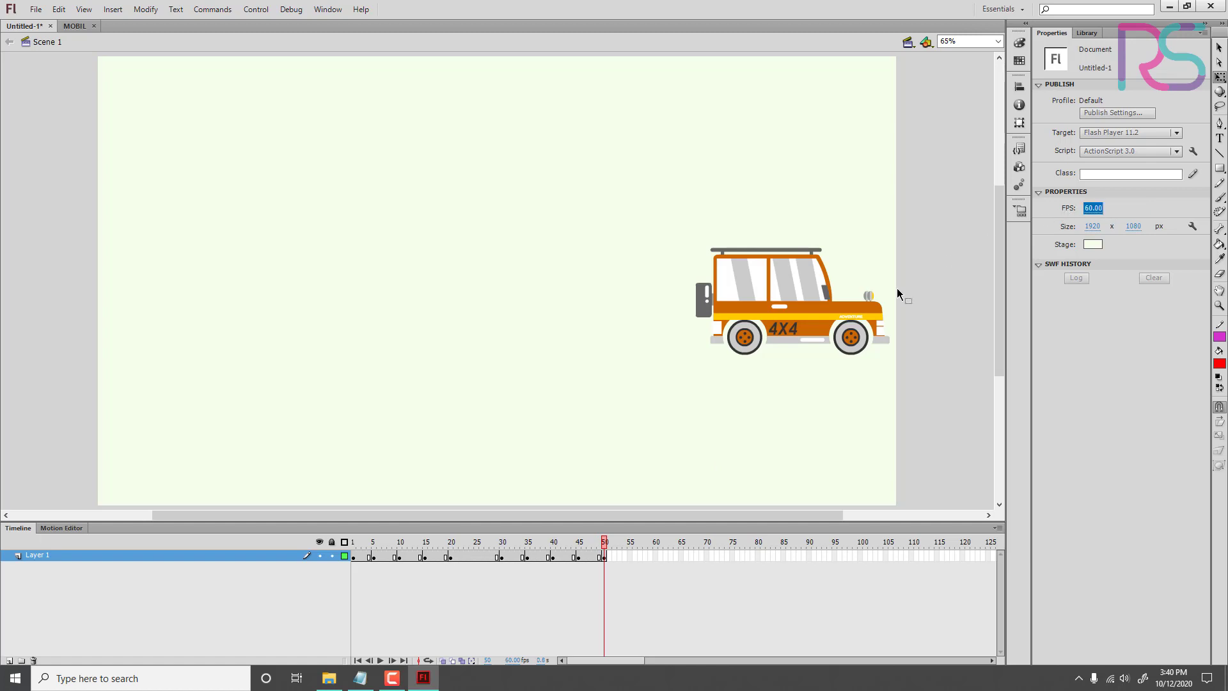
pyautogui.press('Return')
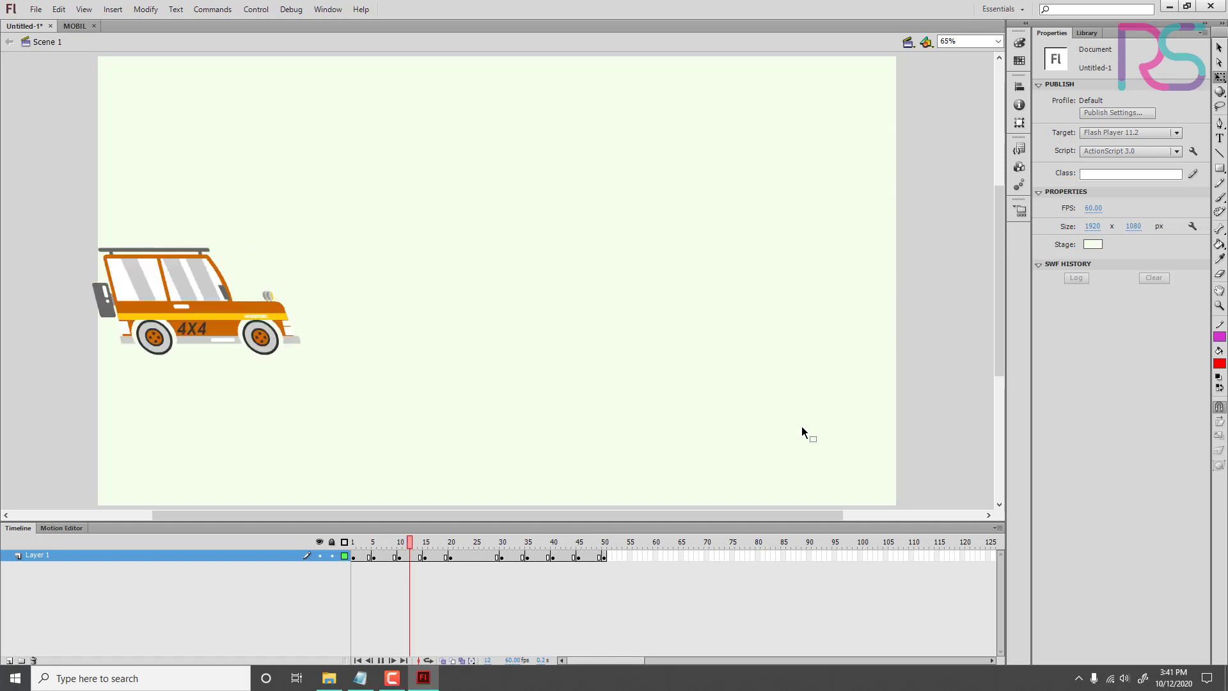
# Step: Insert a keyframe at frame 24, stretch the car's front far to the right, and play the animation
pyautogui.moveTo(534, 546); pyautogui.dragTo(473, 582)
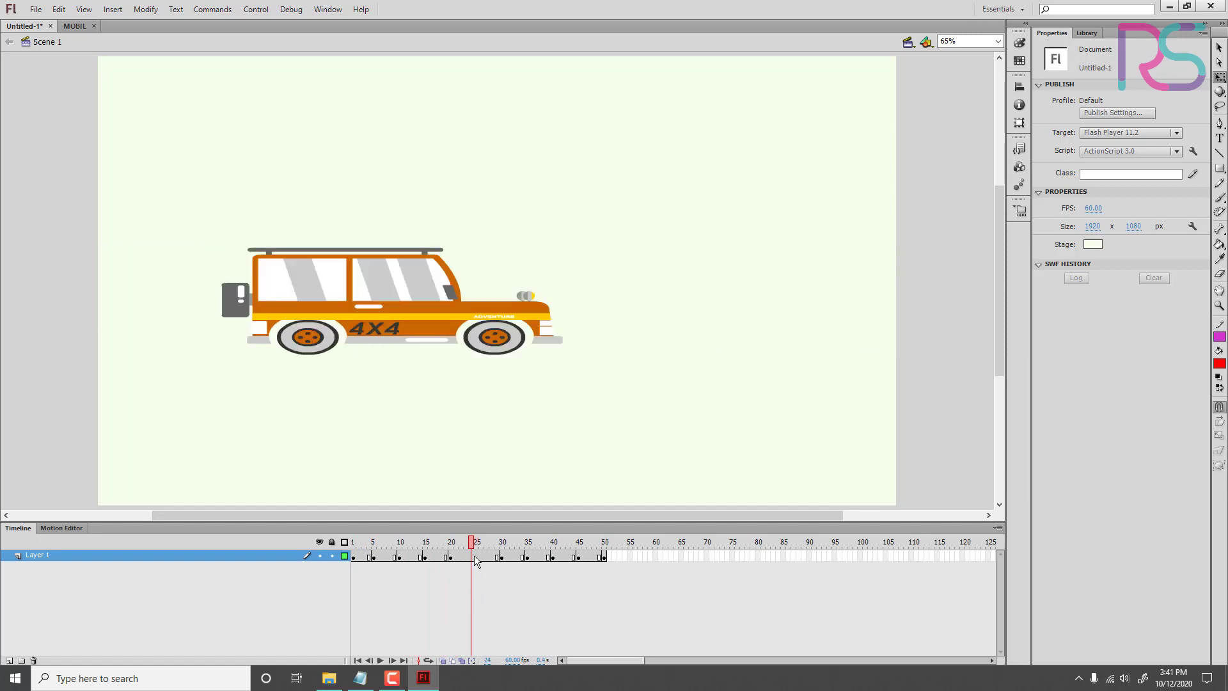
pyautogui.click(474, 558)
pyautogui.press('F6')
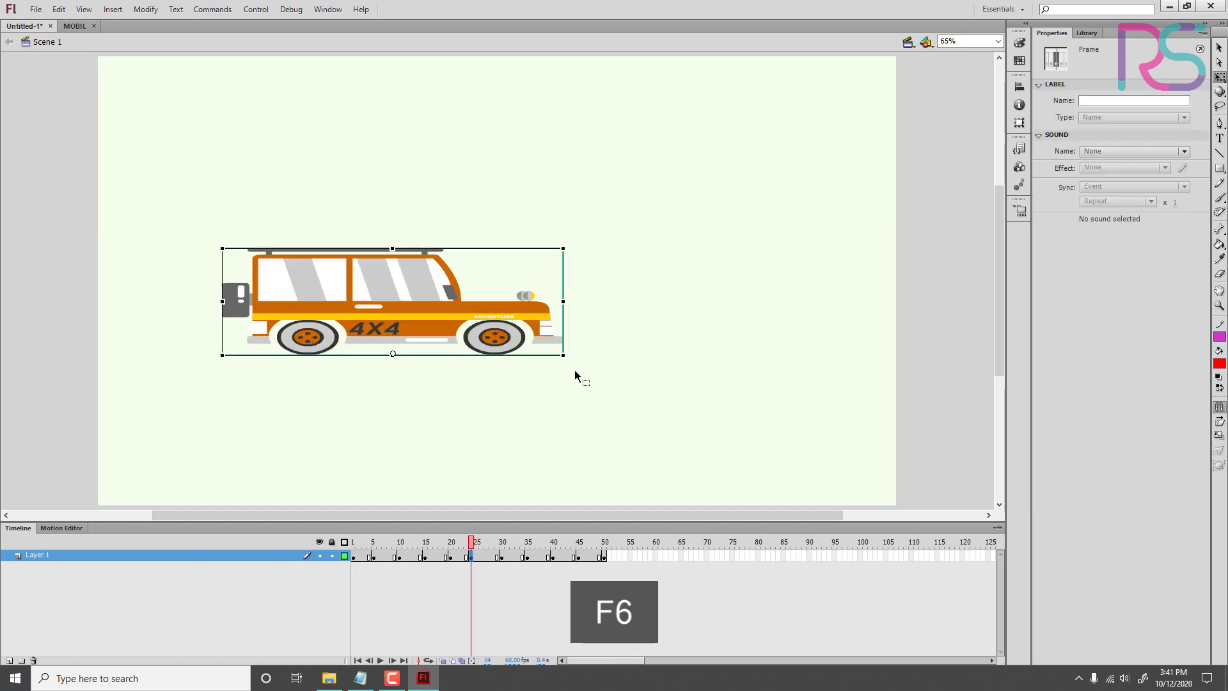
pyautogui.moveTo(562, 302); pyautogui.dragTo(776, 309)
pyautogui.press('Return')
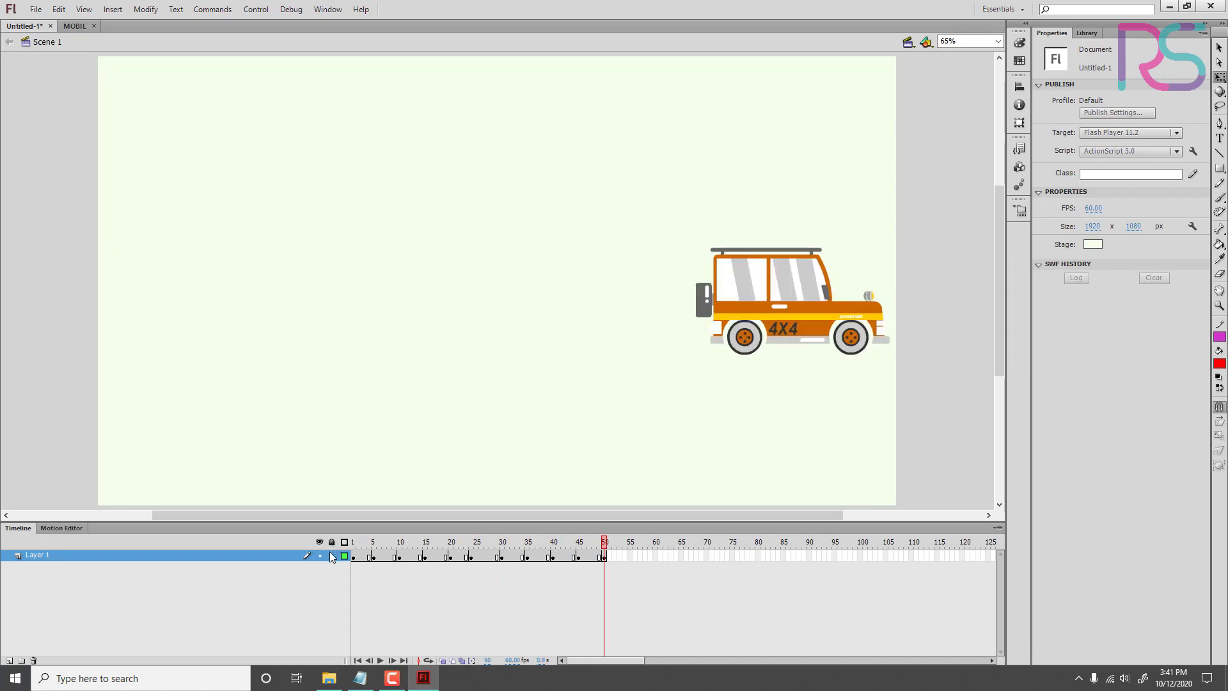
# Step: Replay the animation and scrub between frames 1 and 50 to review the car's movement
pyautogui.press('Return')
pyautogui.press('Return')
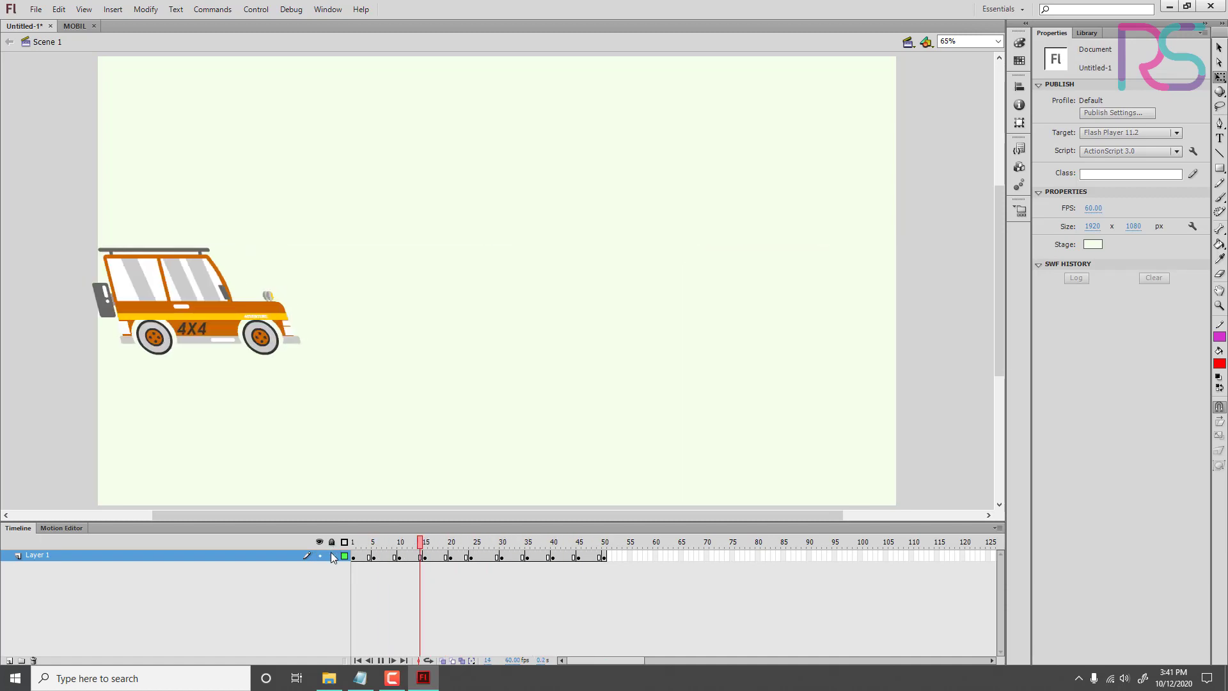
pyautogui.click(369, 543)
pyautogui.moveTo(374, 545); pyautogui.dragTo(618, 574)
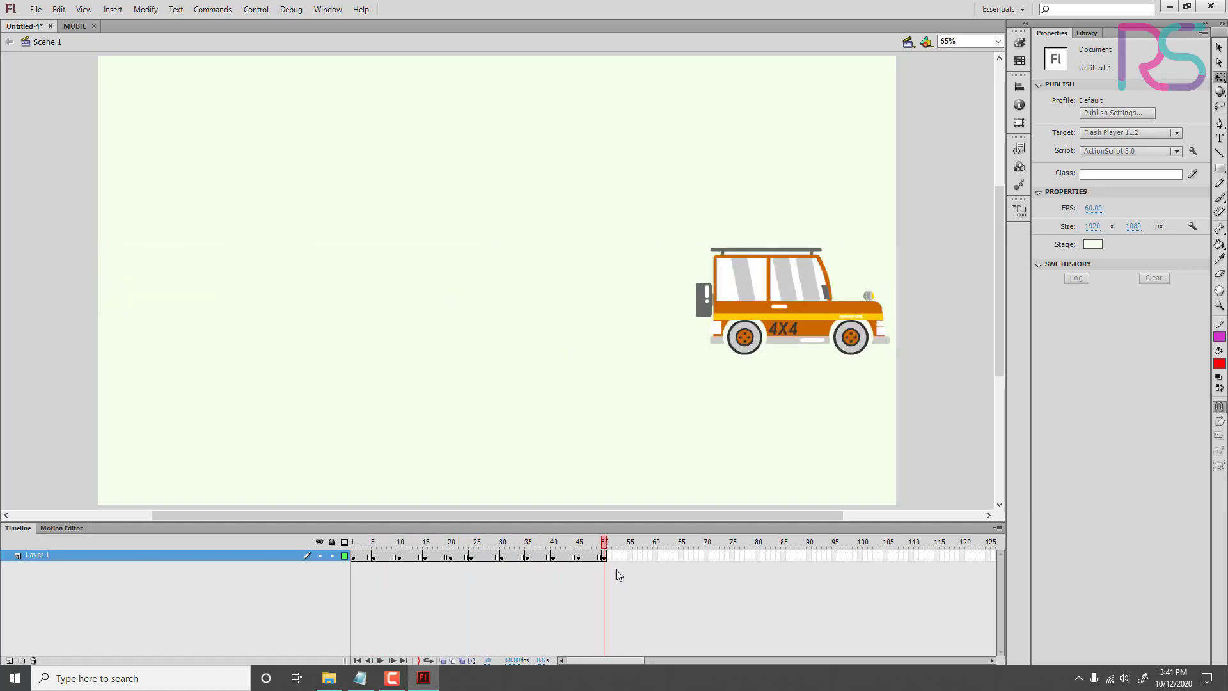
pyautogui.click(607, 557)
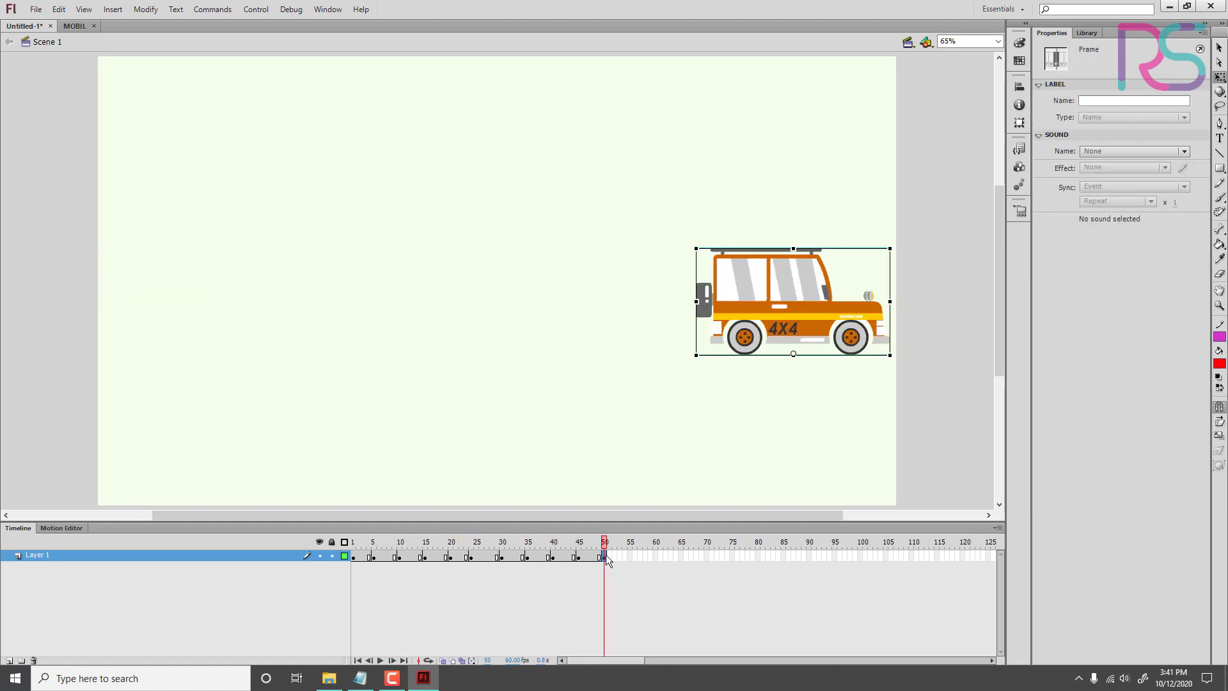
pyautogui.rightClick(606, 555)
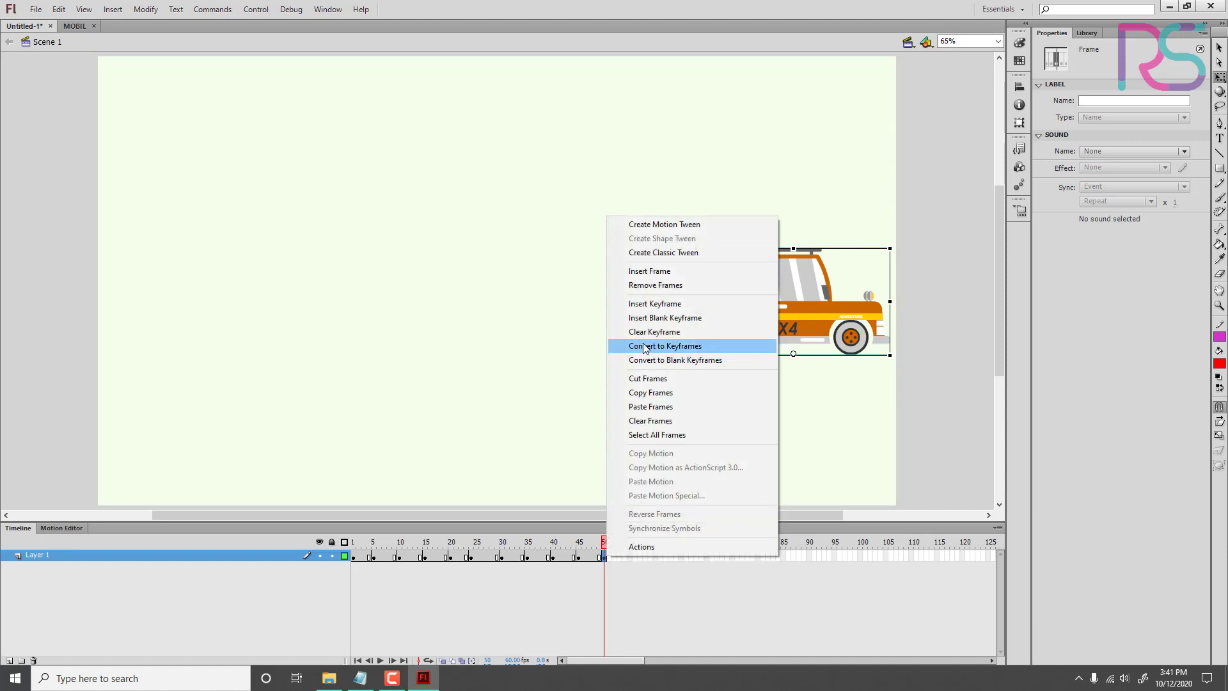
pyautogui.moveTo(579, 546); pyautogui.dragTo(336, 584)
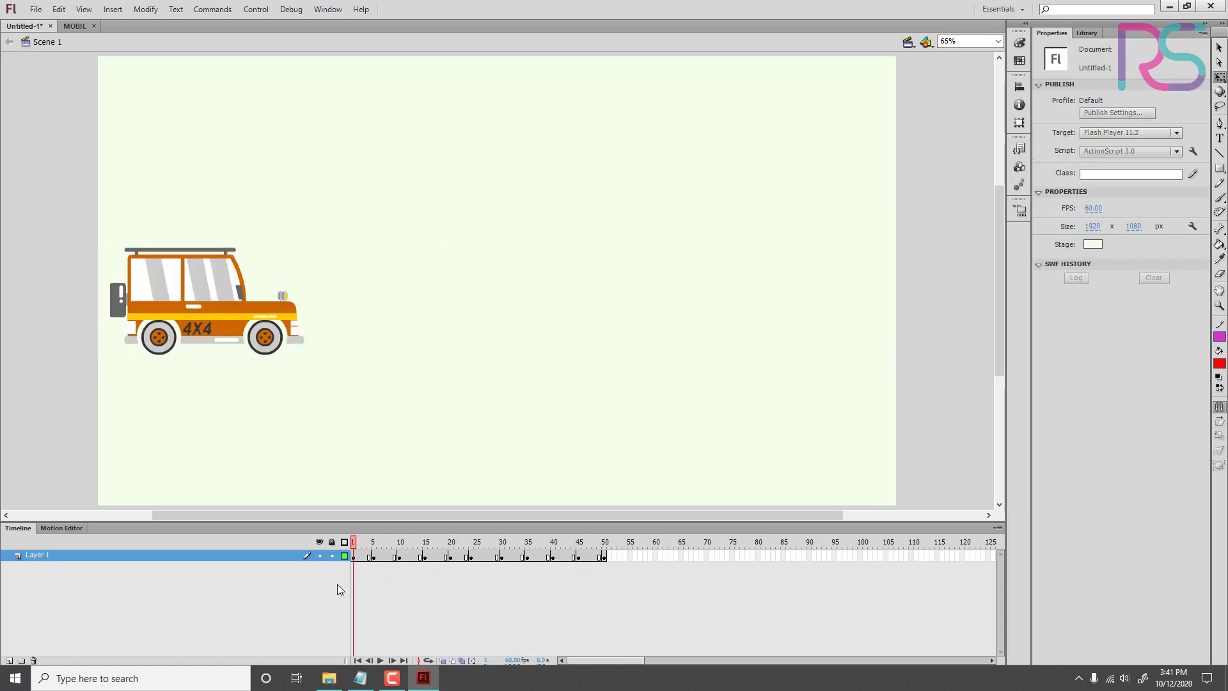
pyautogui.press('Return')
# Step: Set the document's frame rate to 120 fps and play the animation
pyautogui.press('Return')
pyautogui.click(353, 549)
pyautogui.click(1093, 208)
pyautogui.write('120')
pyautogui.press('Return')
pyautogui.press('Return')
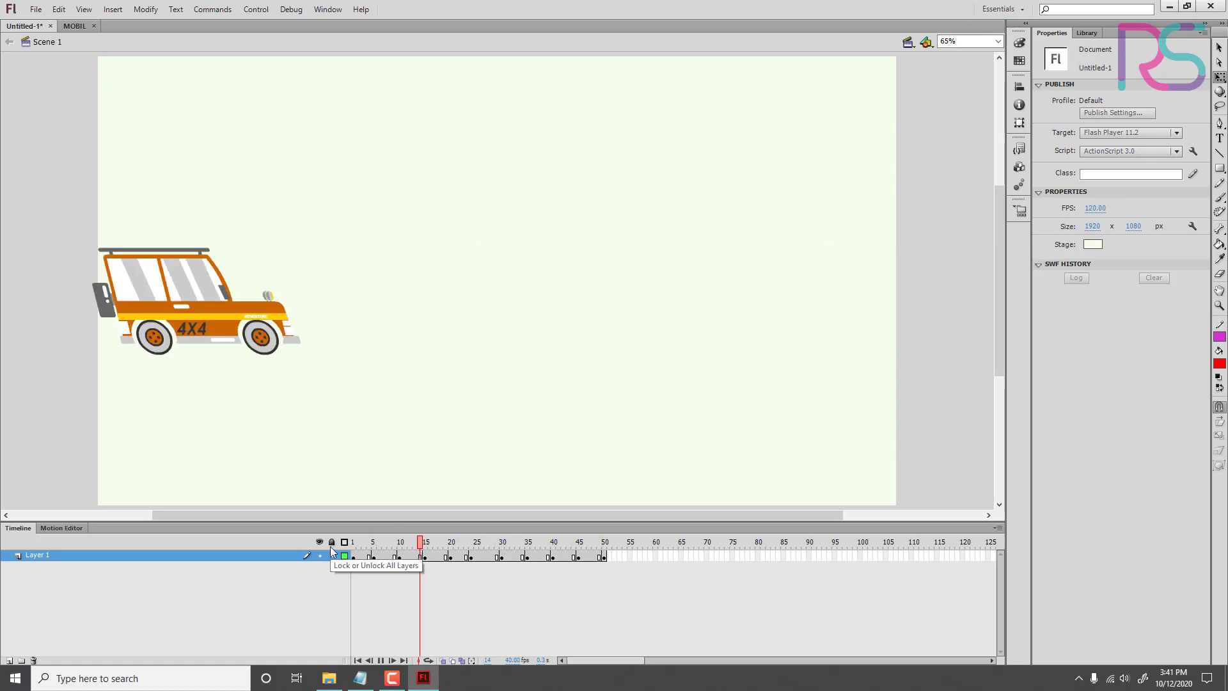
pyautogui.press('Return')
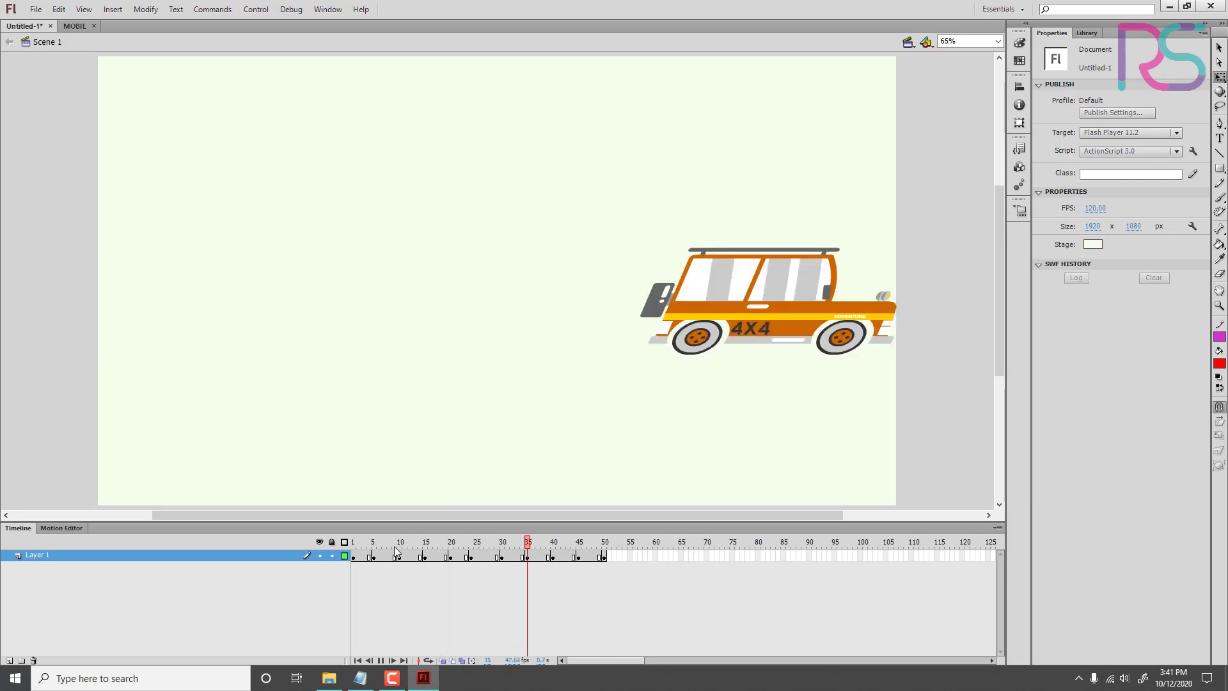
# Step: Rewind to the first frame and replay the animation at the new frame rate
pyautogui.moveTo(510, 550); pyautogui.dragTo(344, 560)
pyautogui.click(420, 557)
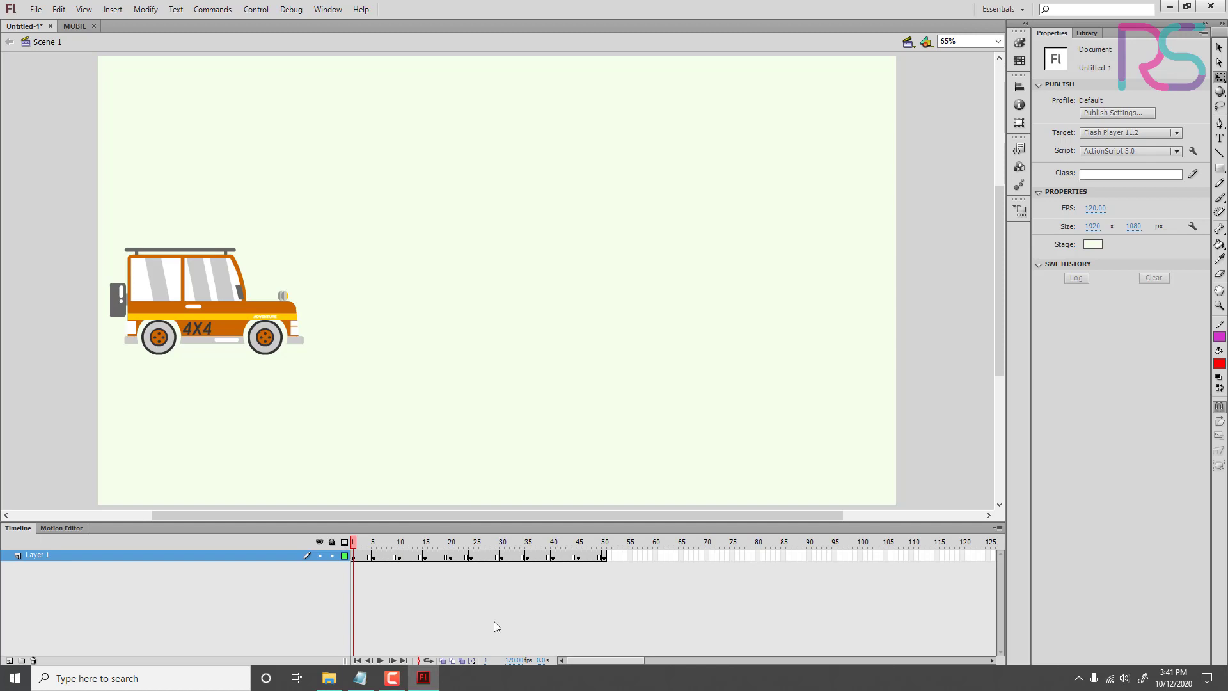
pyautogui.press('Return')
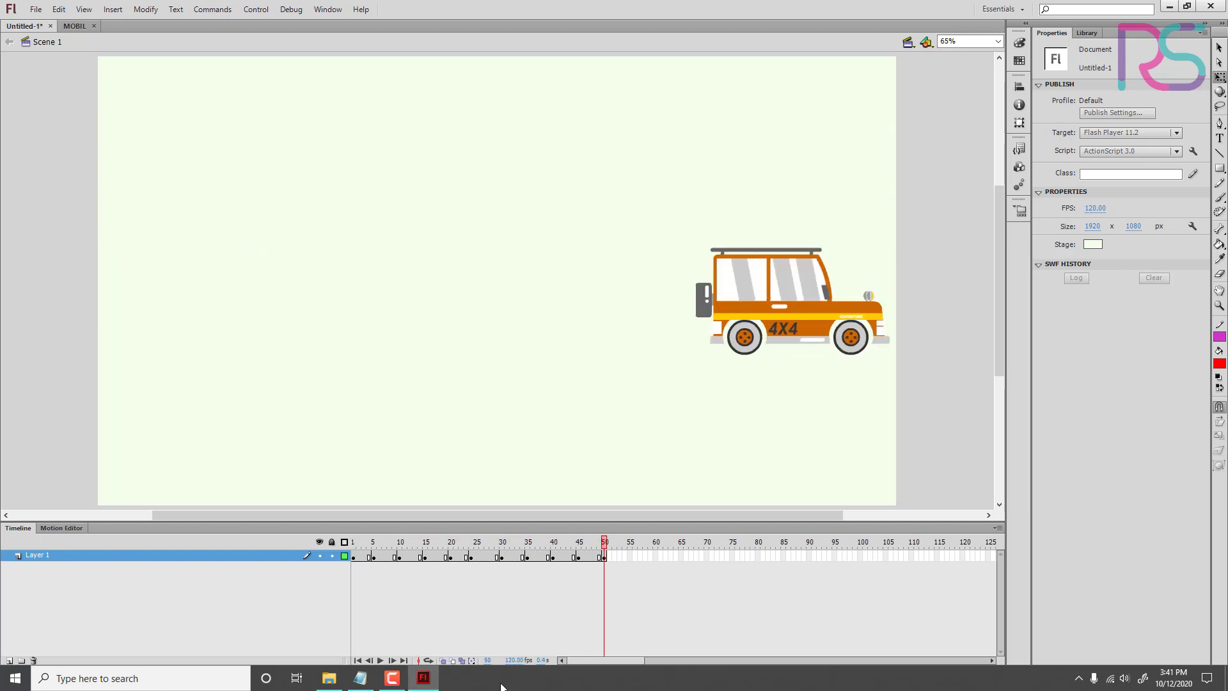
pyautogui.click(382, 661)
# Step: Turn on looped playback for frames 1 to 50, then play and pause the loop
pyautogui.click(427, 662)
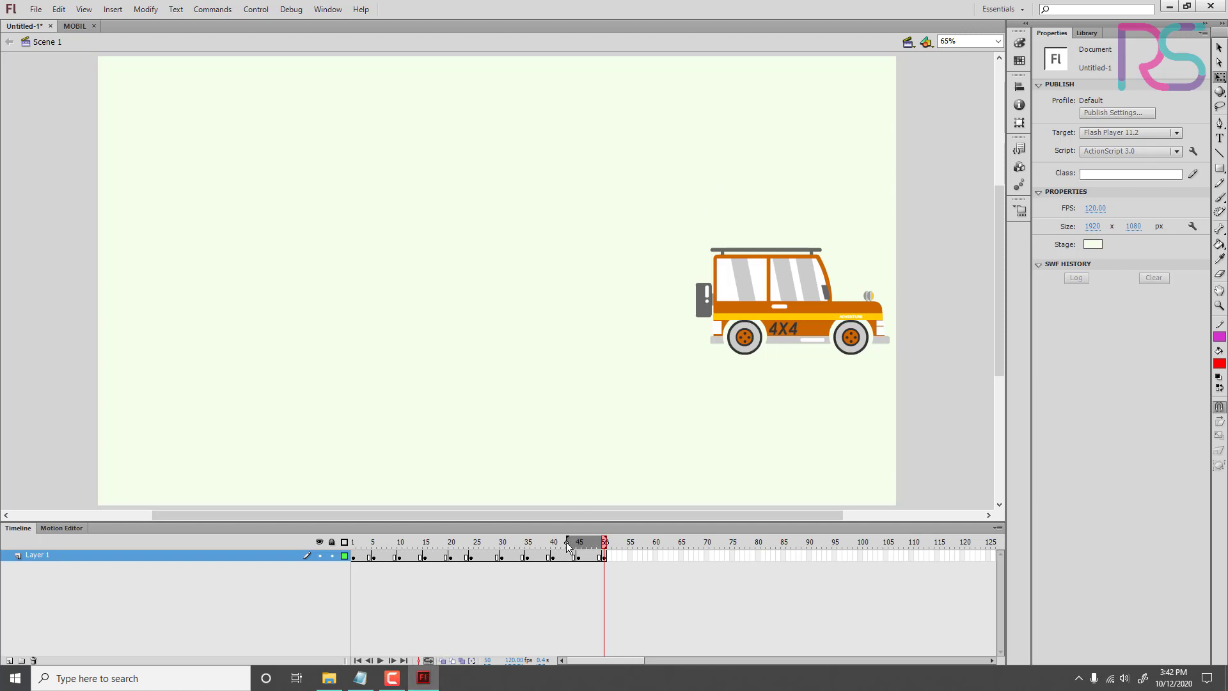
pyautogui.moveTo(566, 545); pyautogui.dragTo(356, 545)
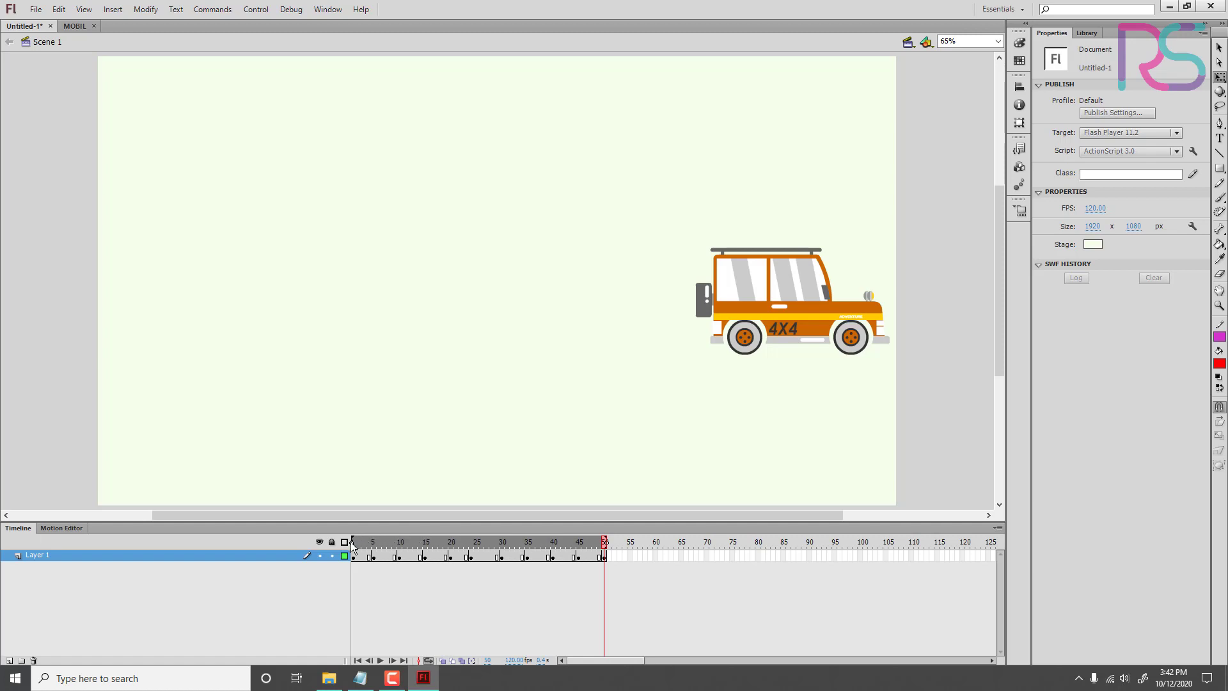
pyautogui.click(380, 661)
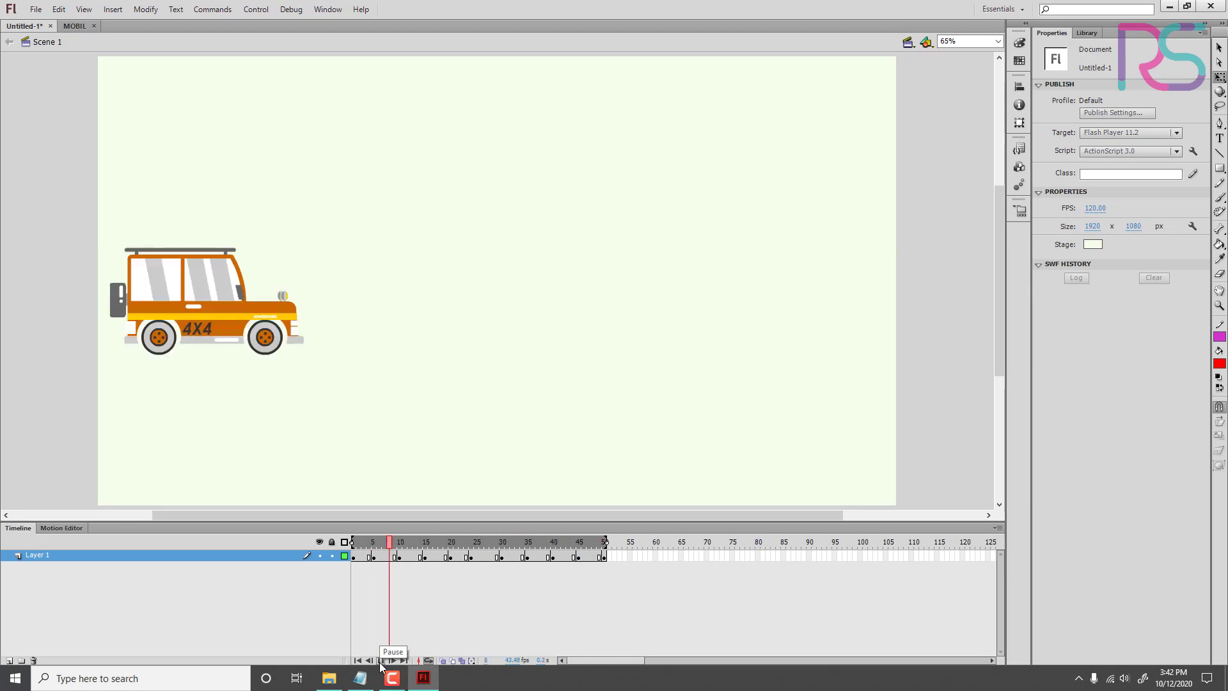
pyautogui.click(381, 660)
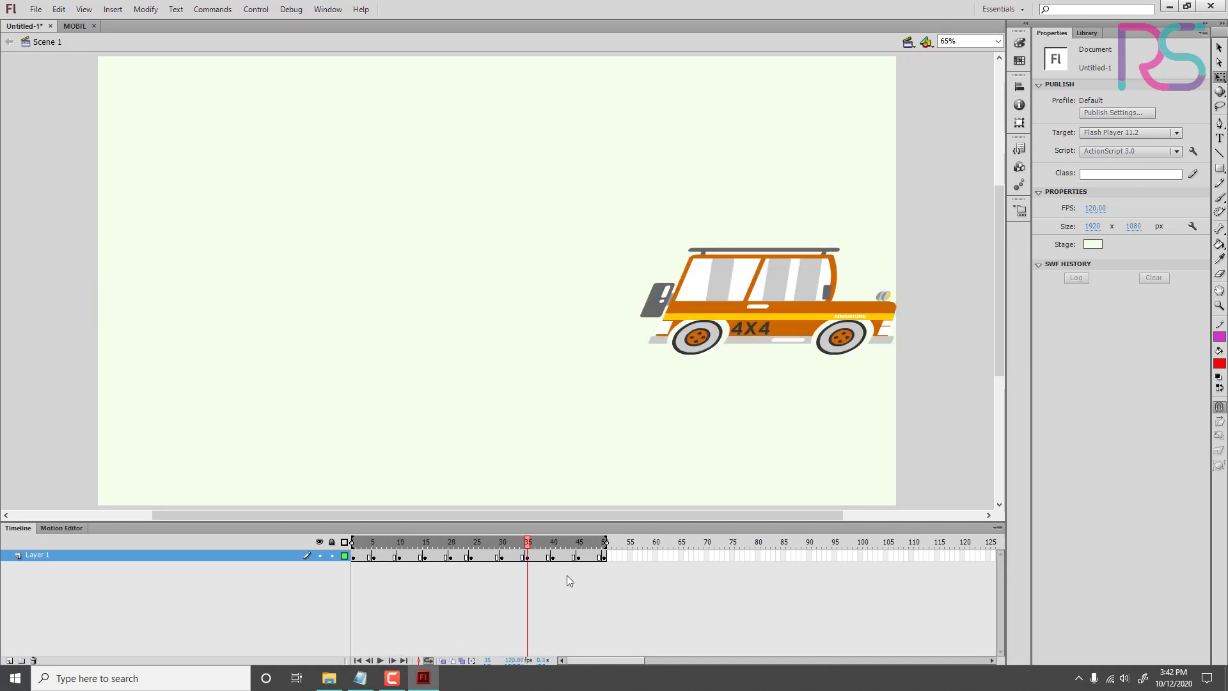
# Step: Turn on Onion Skin, extend its range across frames 1 to 50, and scrub to frame 50 to view the car's positions
pyautogui.click(549, 543)
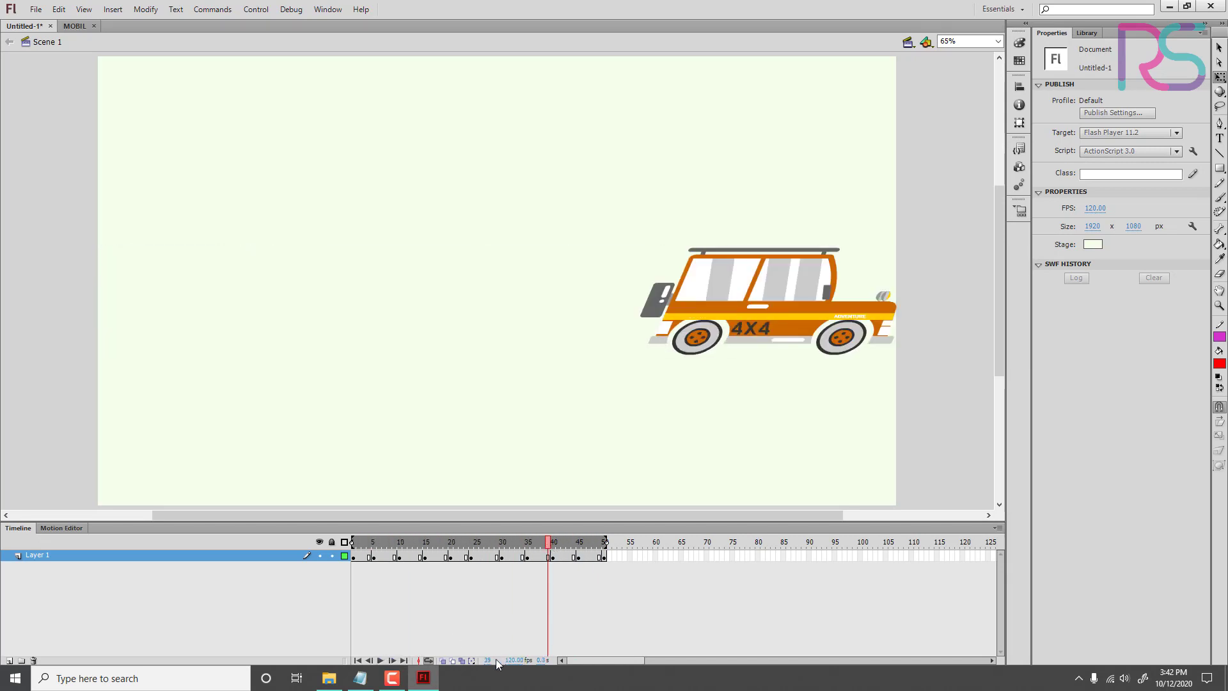
pyautogui.click(444, 662)
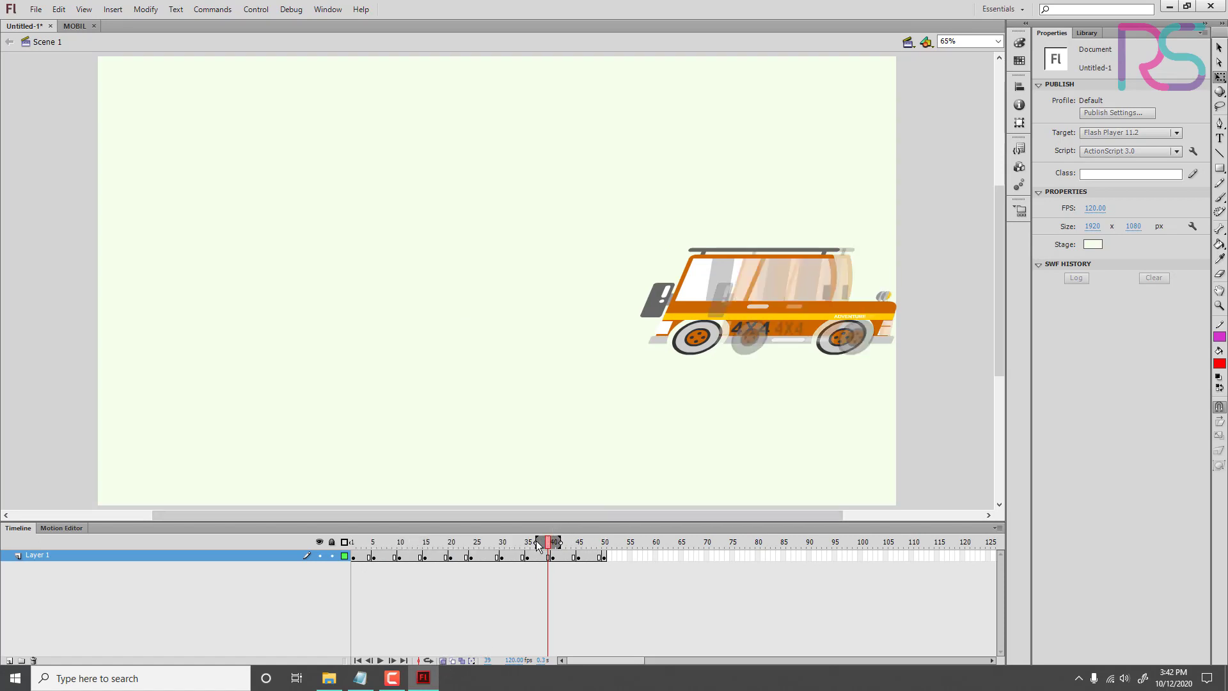
pyautogui.moveTo(537, 543); pyautogui.dragTo(335, 545)
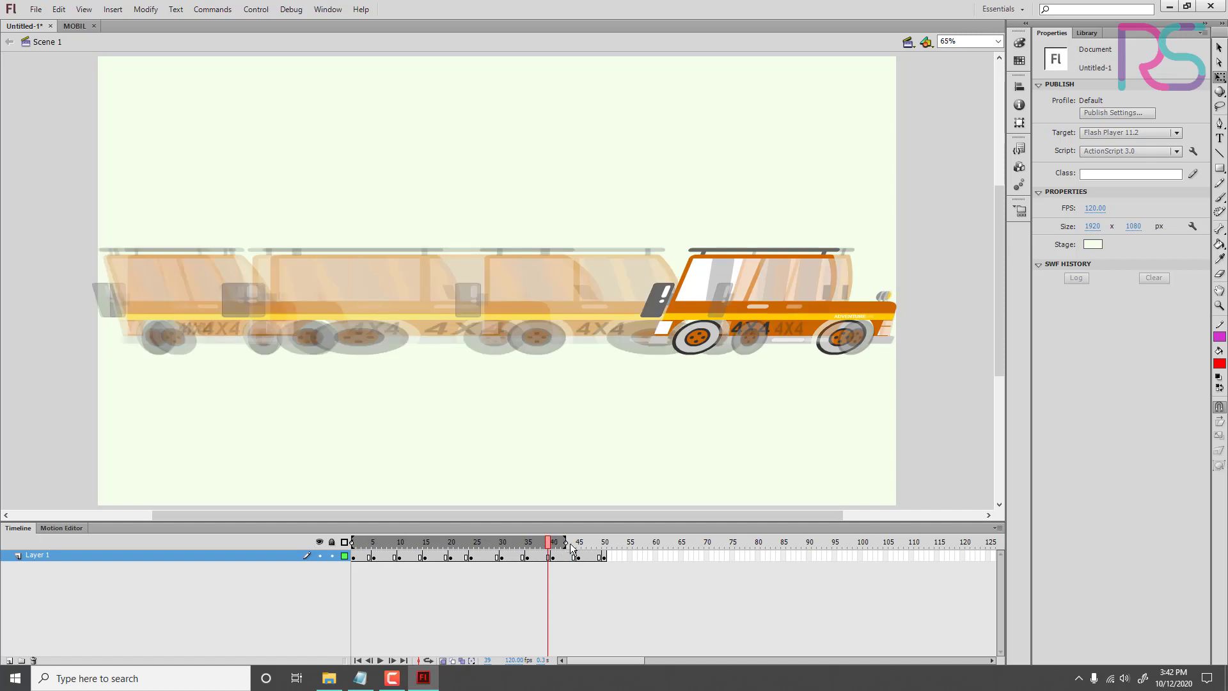
pyautogui.moveTo(567, 544); pyautogui.dragTo(631, 548)
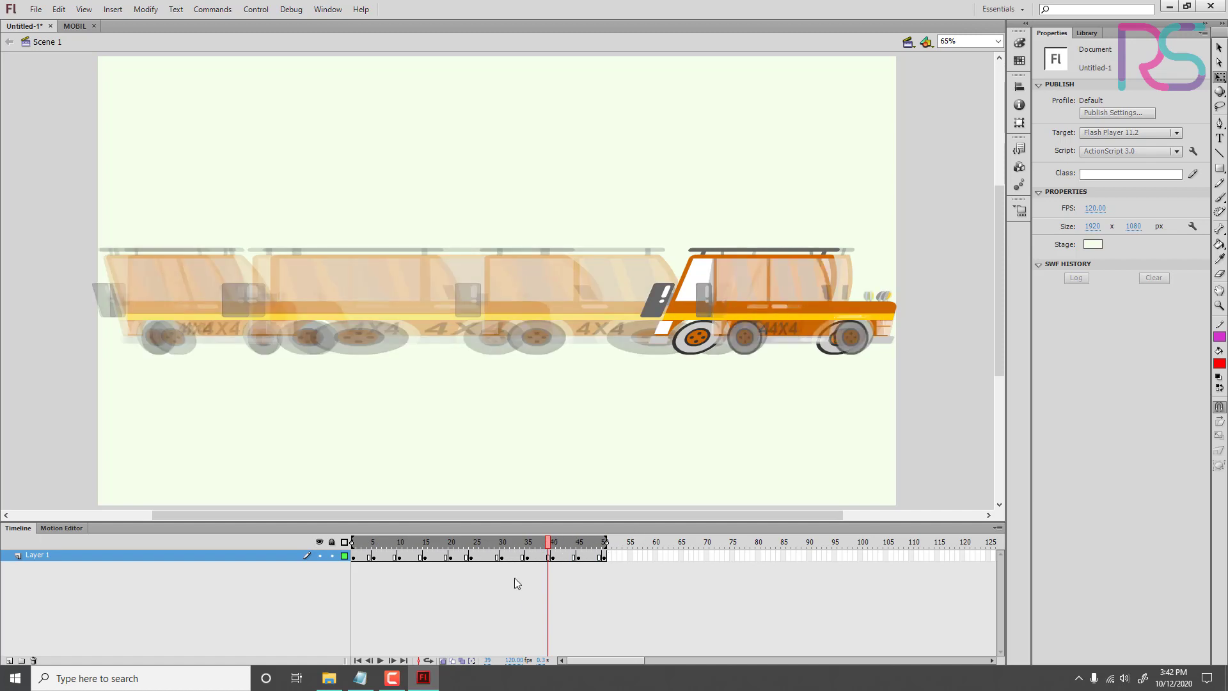
pyautogui.click(539, 544)
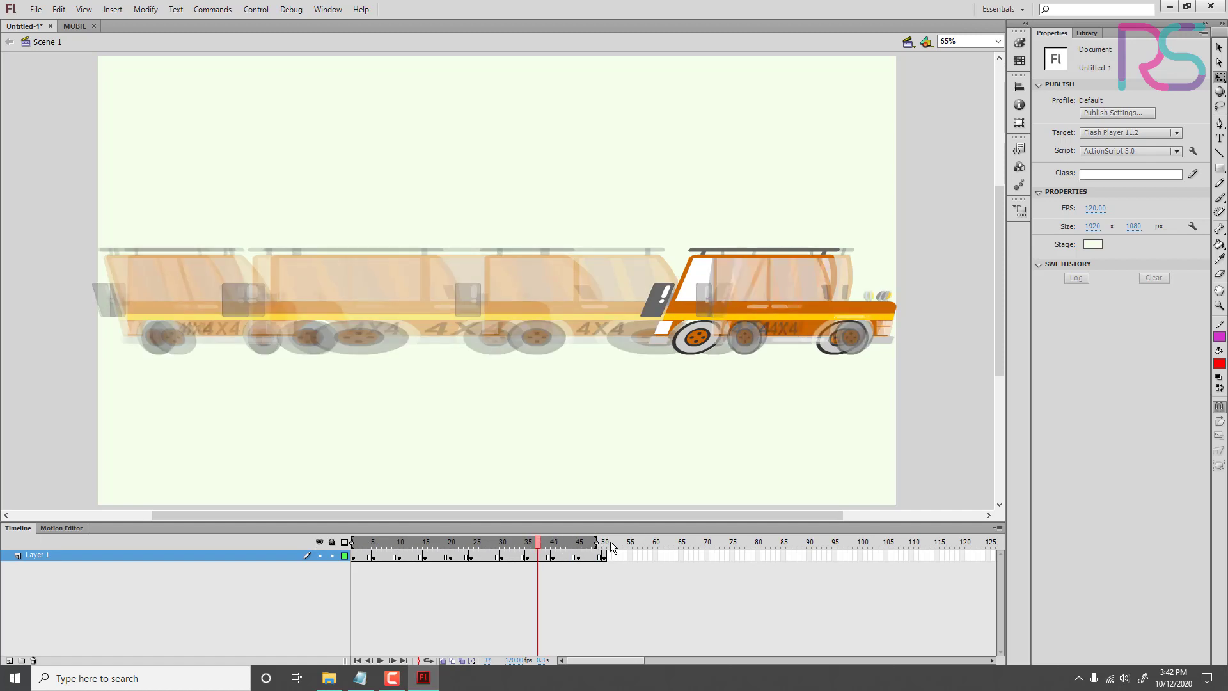
pyautogui.moveTo(597, 543)
pyautogui.mouseDown()
pyautogui.moveTo(610, 543)
pyautogui.moveTo(351, 546)
pyautogui.moveTo(638, 585)
pyautogui.mouseUp()
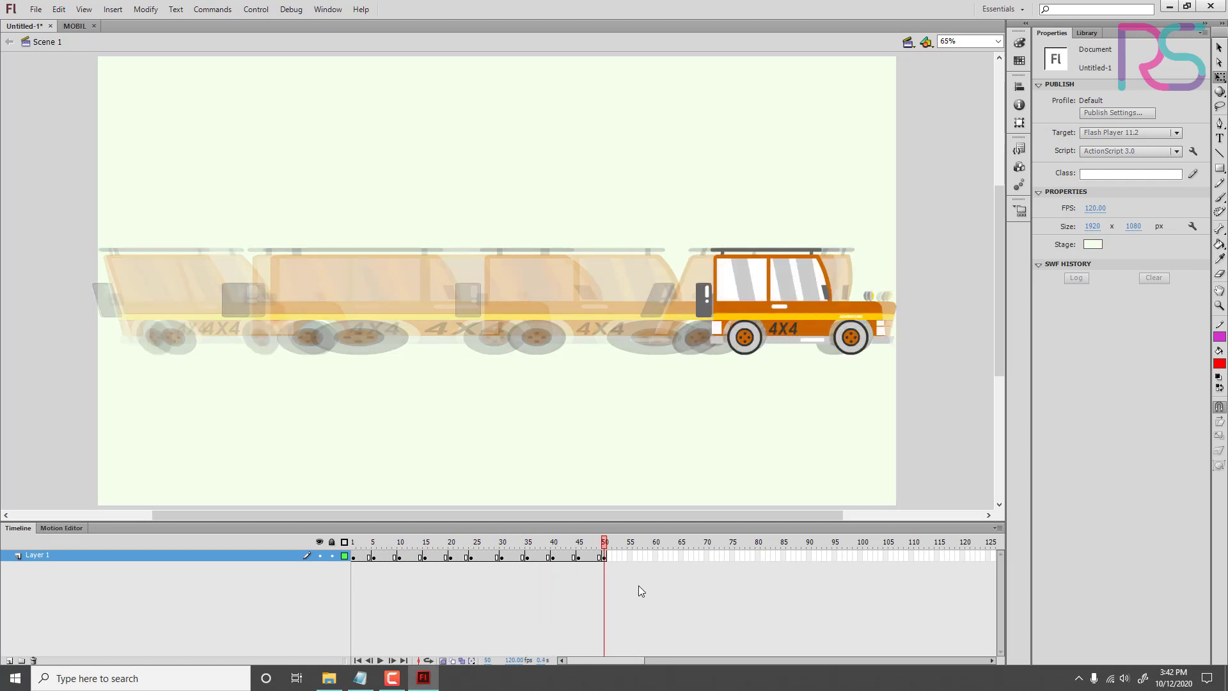
# Step: Turn off Onion Skin, then switch Onion Skin Outlines on and off again to compare the outlined car positions
pyautogui.click(443, 661)
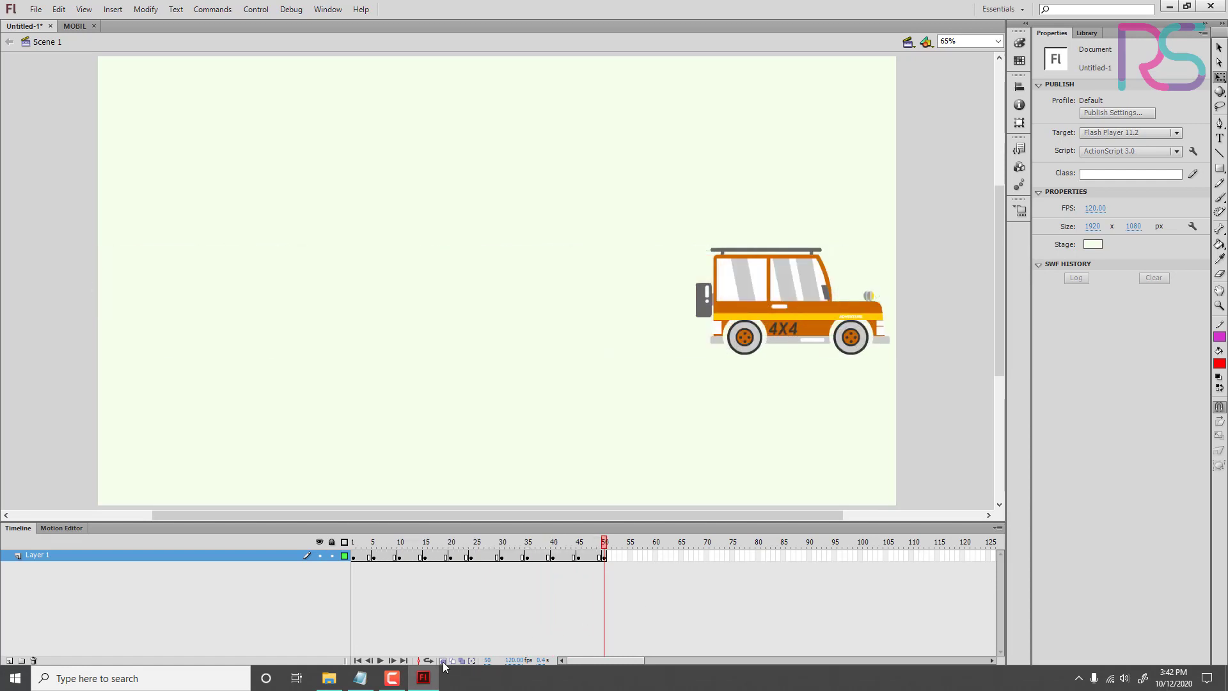
pyautogui.click(453, 661)
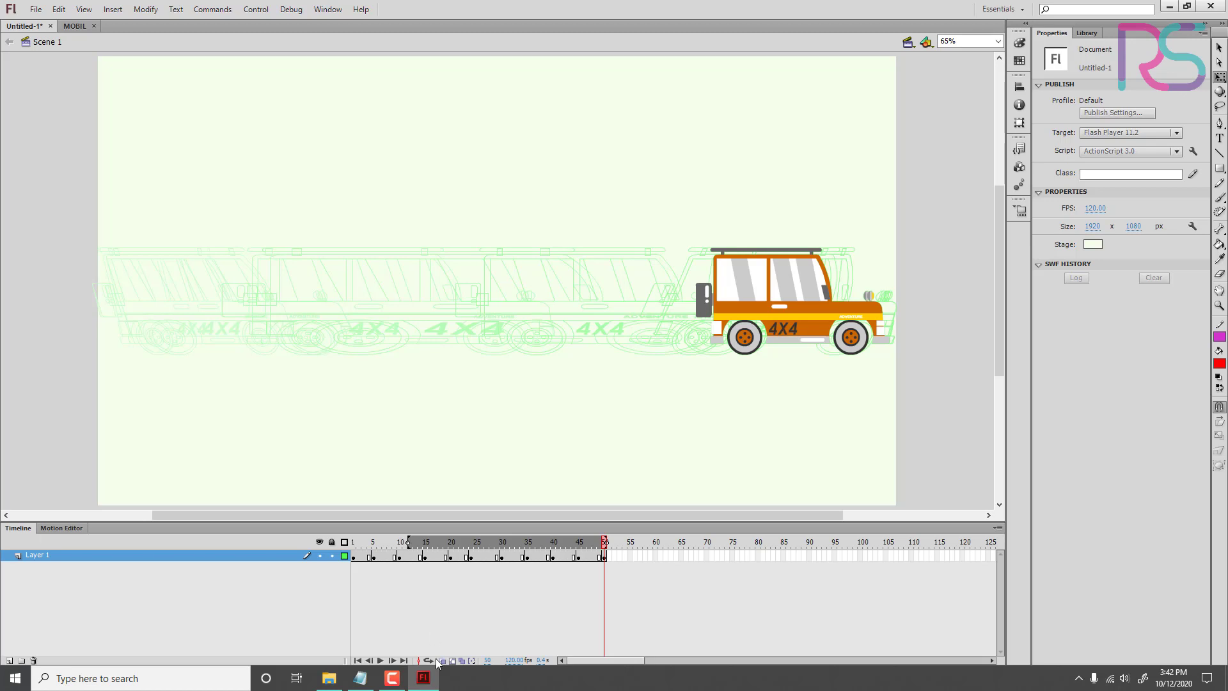
pyautogui.click(452, 661)
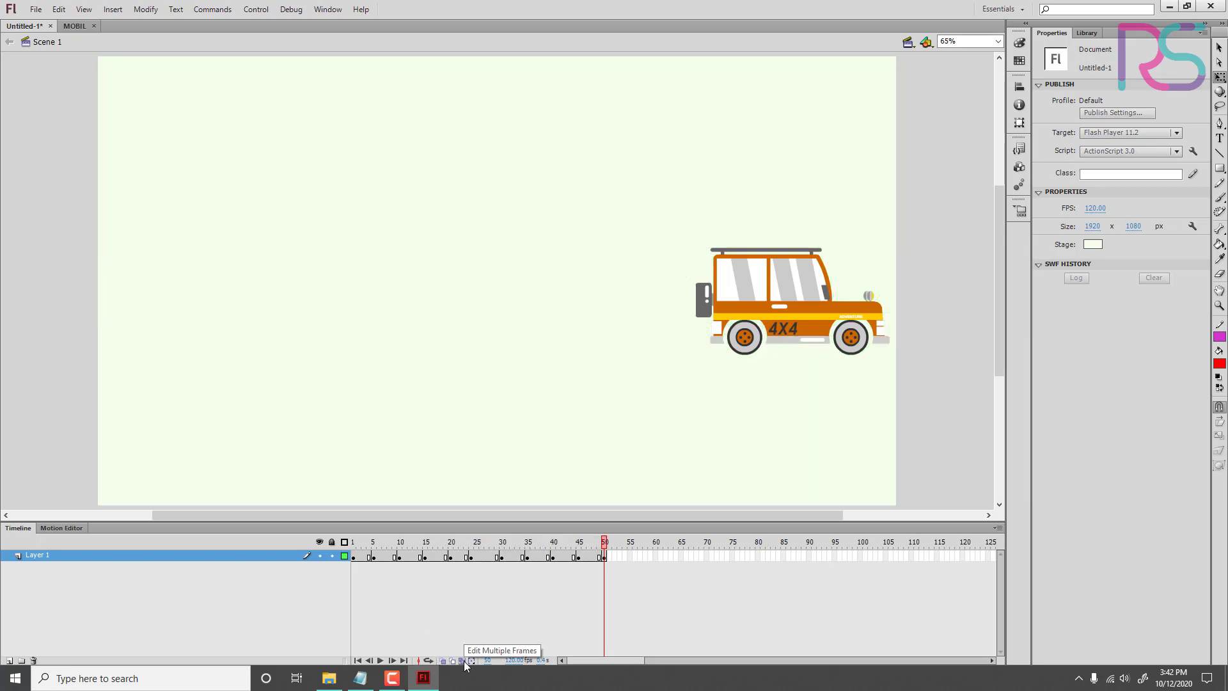
# Step: Use Edit Multiple Frames over frames 1 to 50 to move the car up to Y 231.65 on all keyframes, then turn the mode off
pyautogui.click(463, 662)
pyautogui.moveTo(410, 545); pyautogui.dragTo(292, 542)
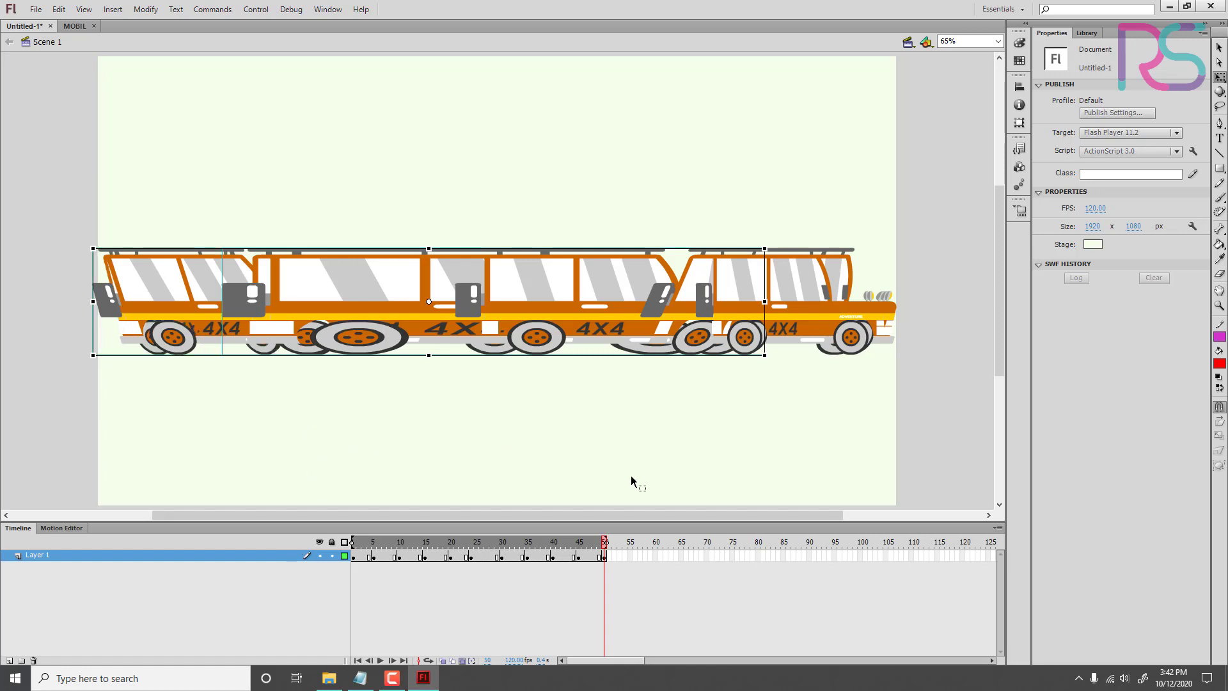
pyautogui.moveTo(49, 185); pyautogui.dragTo(937, 444)
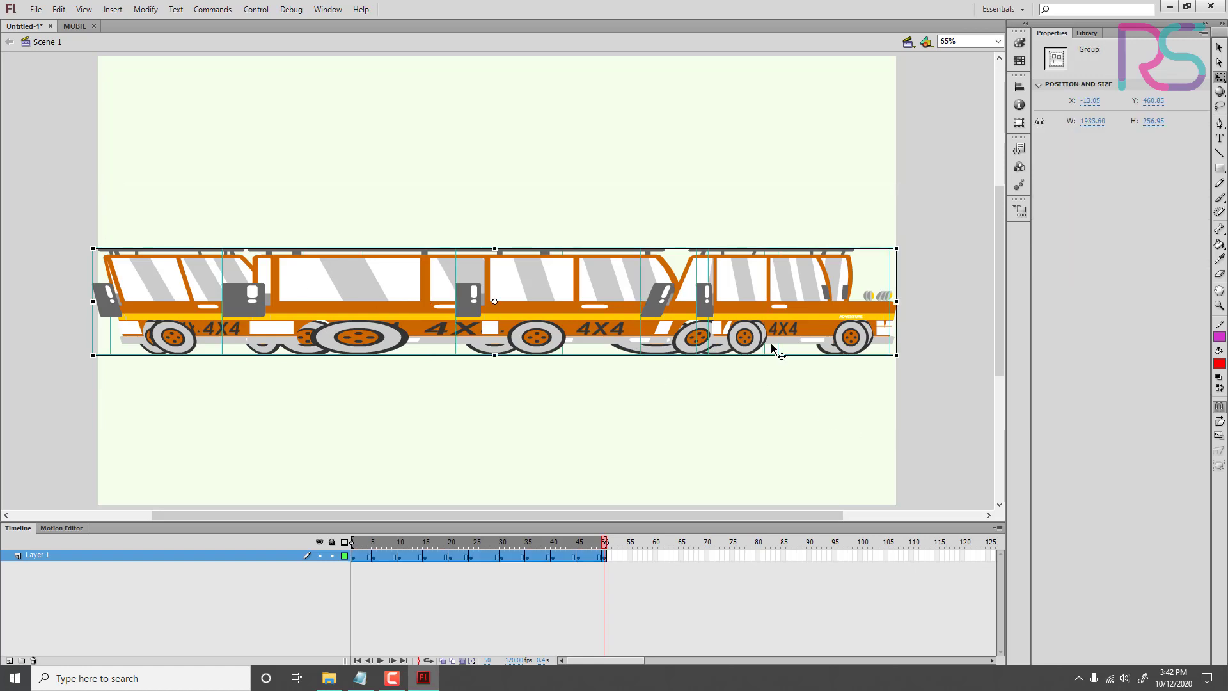
pyautogui.moveTo(807, 345); pyautogui.dragTo(807, 251)
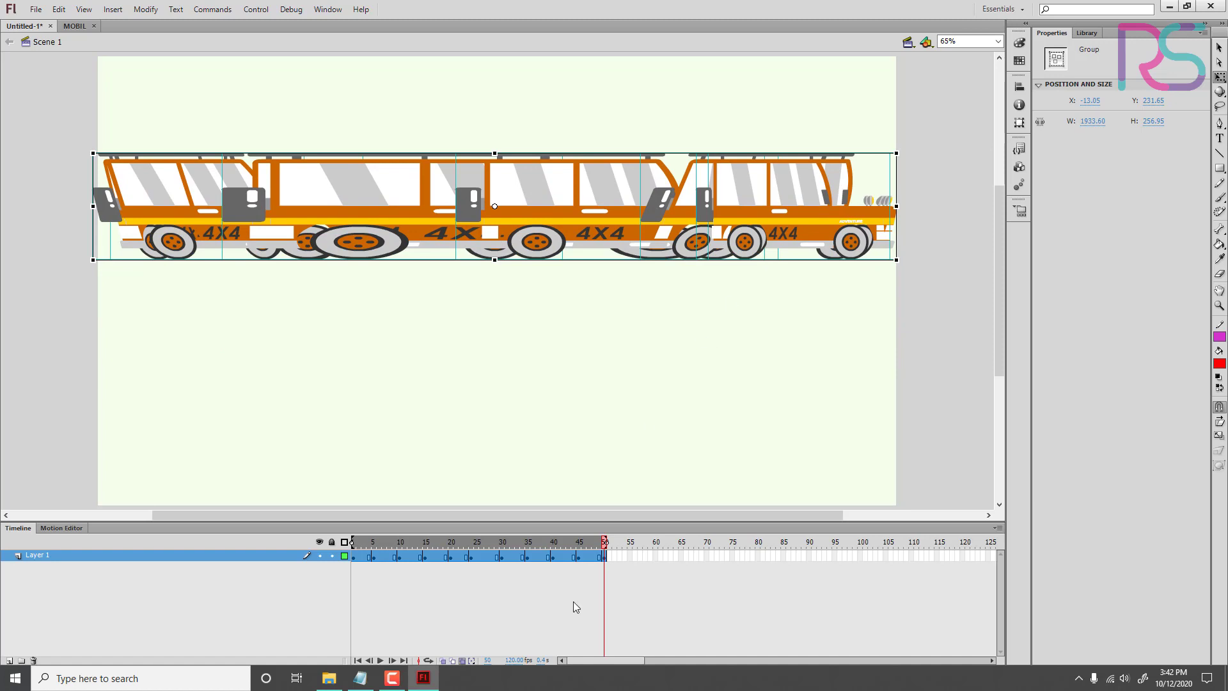
pyautogui.click(461, 662)
# Step: Select the car on the frame 15 keyframe alone and nudge it upward to Y 154.15
pyautogui.moveTo(521, 541); pyautogui.dragTo(423, 578)
pyautogui.click(423, 578)
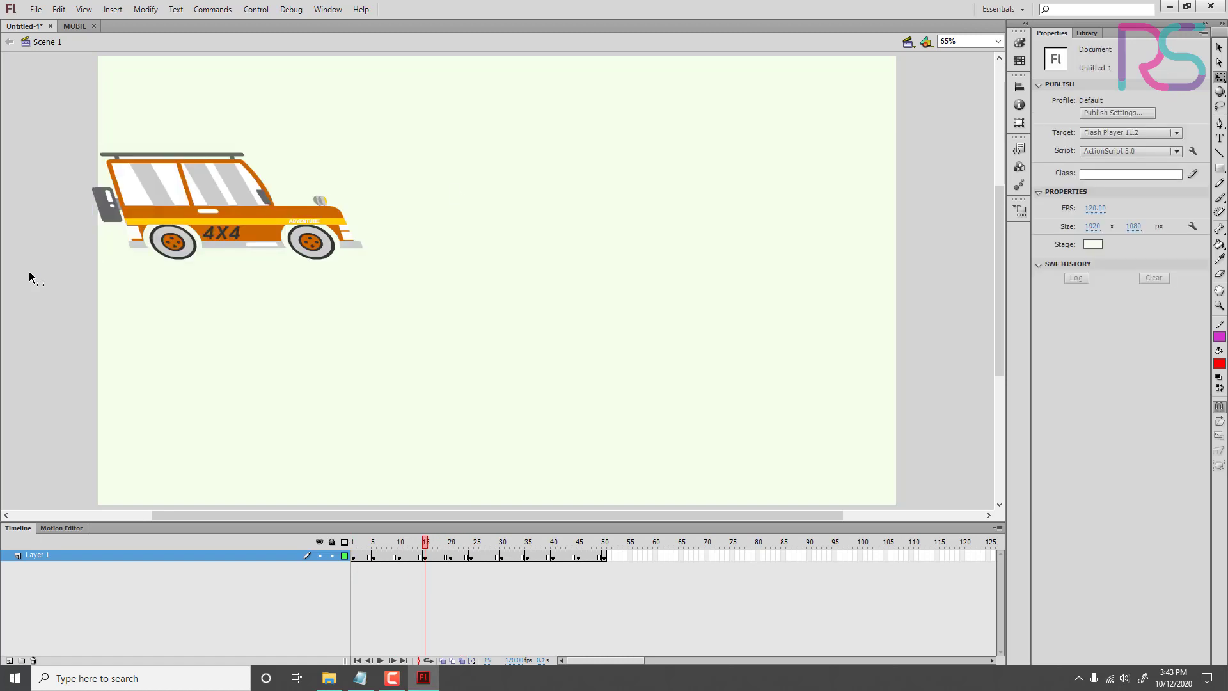
pyautogui.hotkey('ctrl', 'a')
pyautogui.hotkey('shift', 'Up')
pyautogui.hotkey('shift', 'Up')
pyautogui.hotkey('shift', 'Up')
pyautogui.hotkey('shift', 'Up')
pyautogui.hotkey('shift', 'Up')
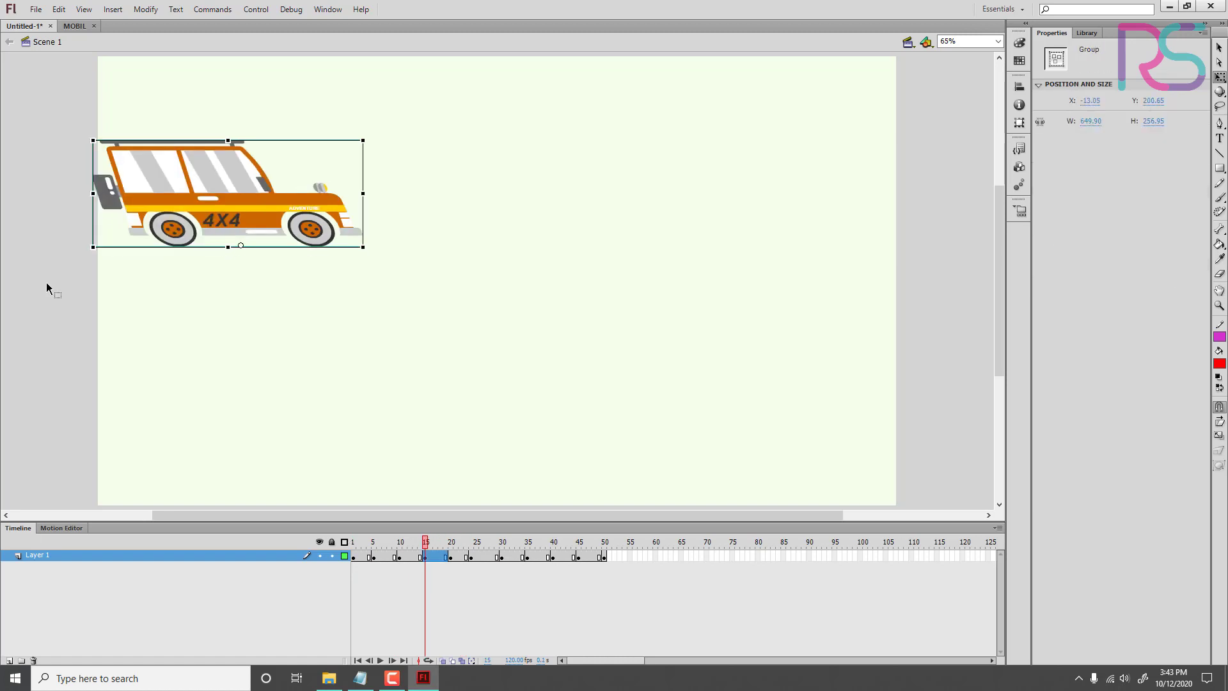
# Step: Play the animation from frame 1 and scrub through the frames to check the car's raised position
pyautogui.click(346, 557)
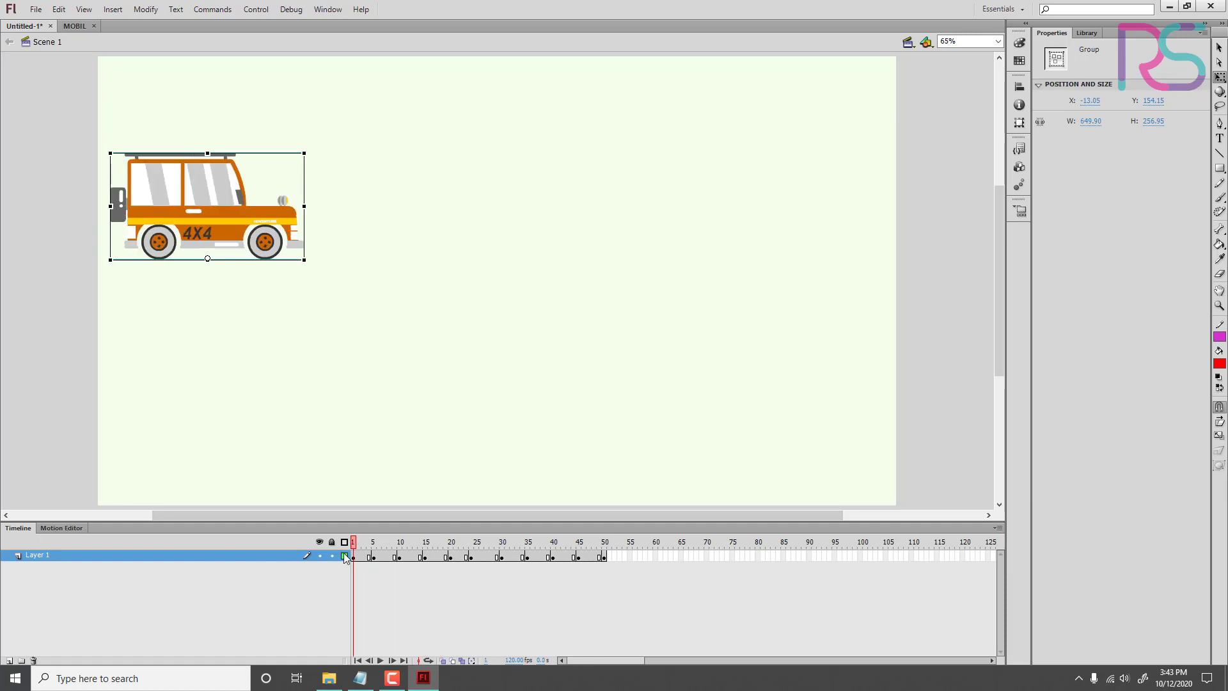
pyautogui.press('Return')
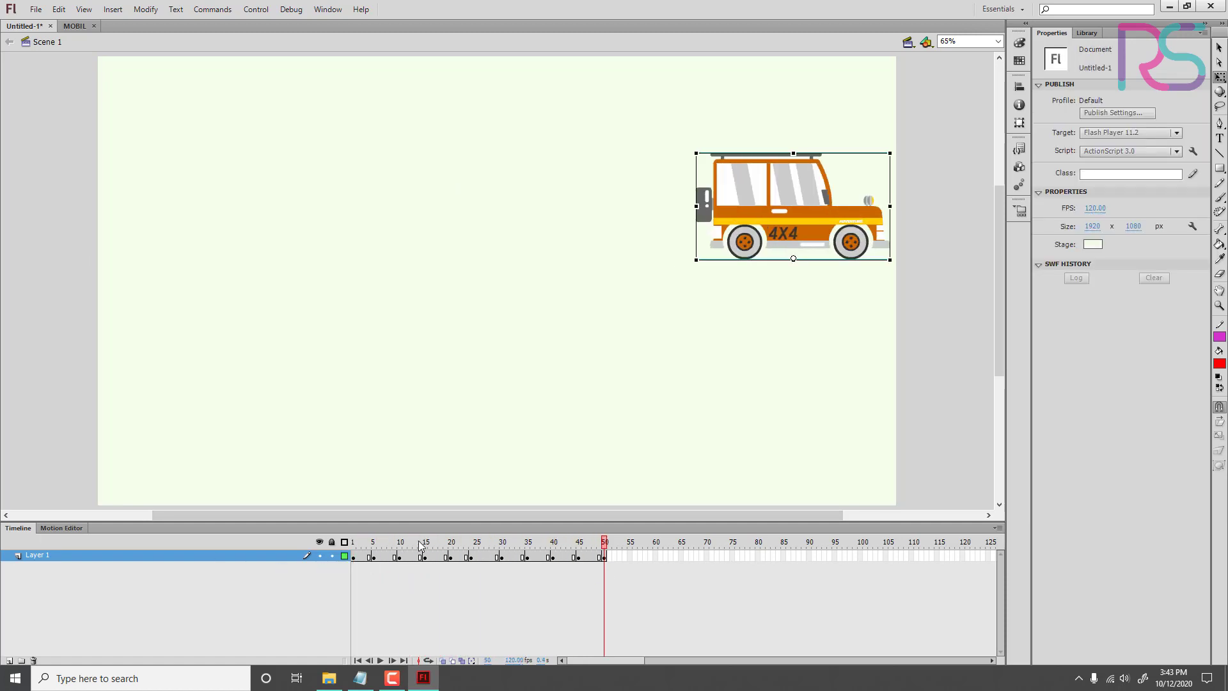
pyautogui.click(461, 549)
pyautogui.moveTo(471, 548); pyautogui.dragTo(652, 588)
# Step: Nudge the raised car back down on its keyframe and return to the end of the animation
pyautogui.click(240, 191)
pyautogui.hotkey('shift', 'Down')
pyautogui.hotkey('shift', 'Down')
pyautogui.hotkey('shift', 'Down')
pyautogui.hotkey('shift', 'Down')
pyautogui.hotkey('shift', 'Down')
pyautogui.hotkey('shift', 'Down')
pyautogui.click(618, 558)
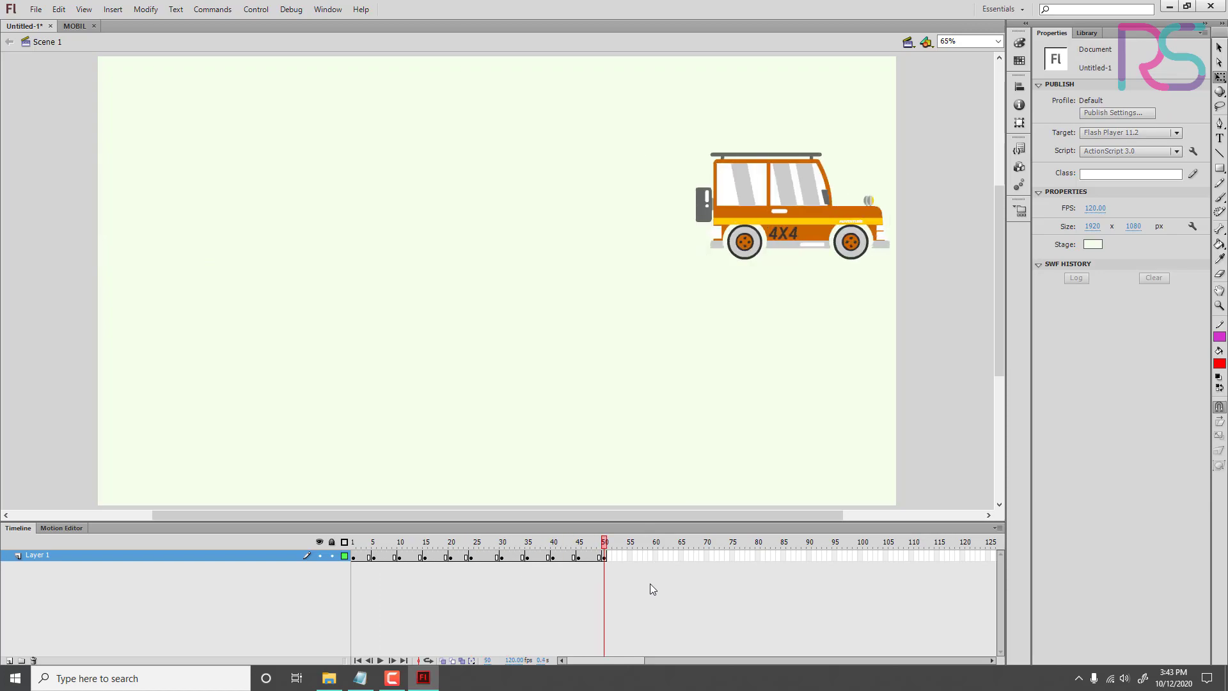